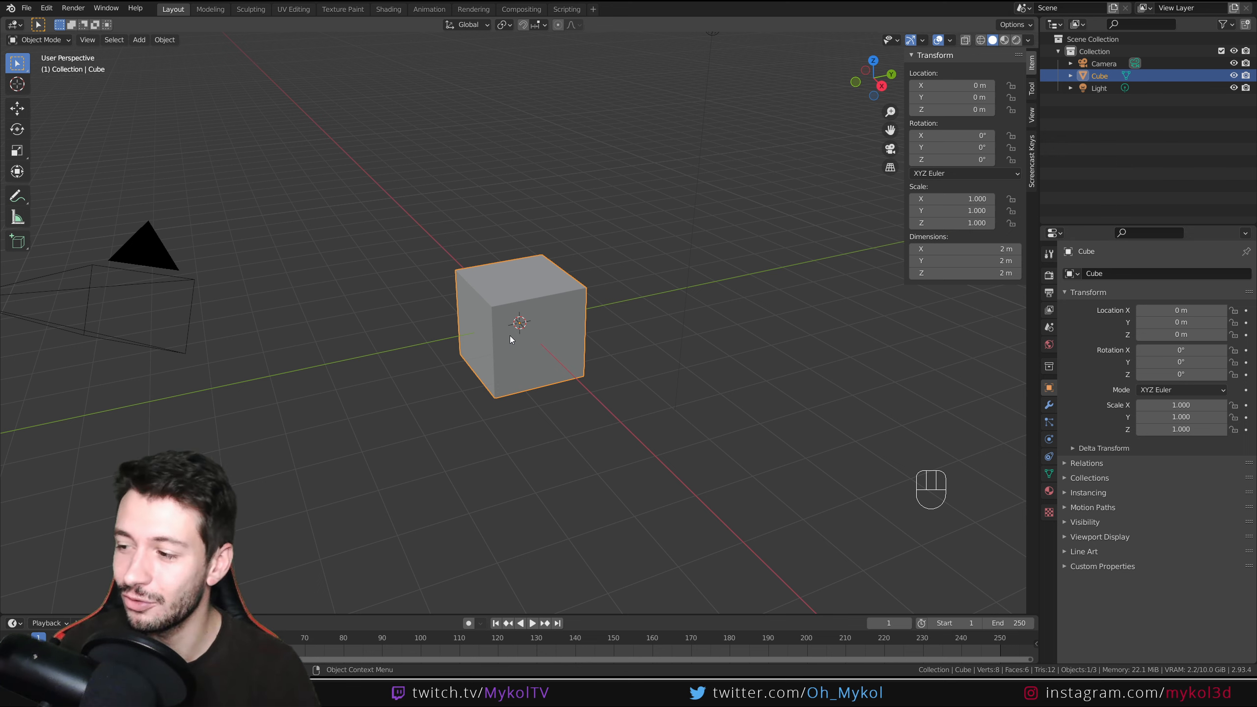
# - Delete the default cube and add a UV sphere mesh at the world origin
pyautogui.press('Delete')
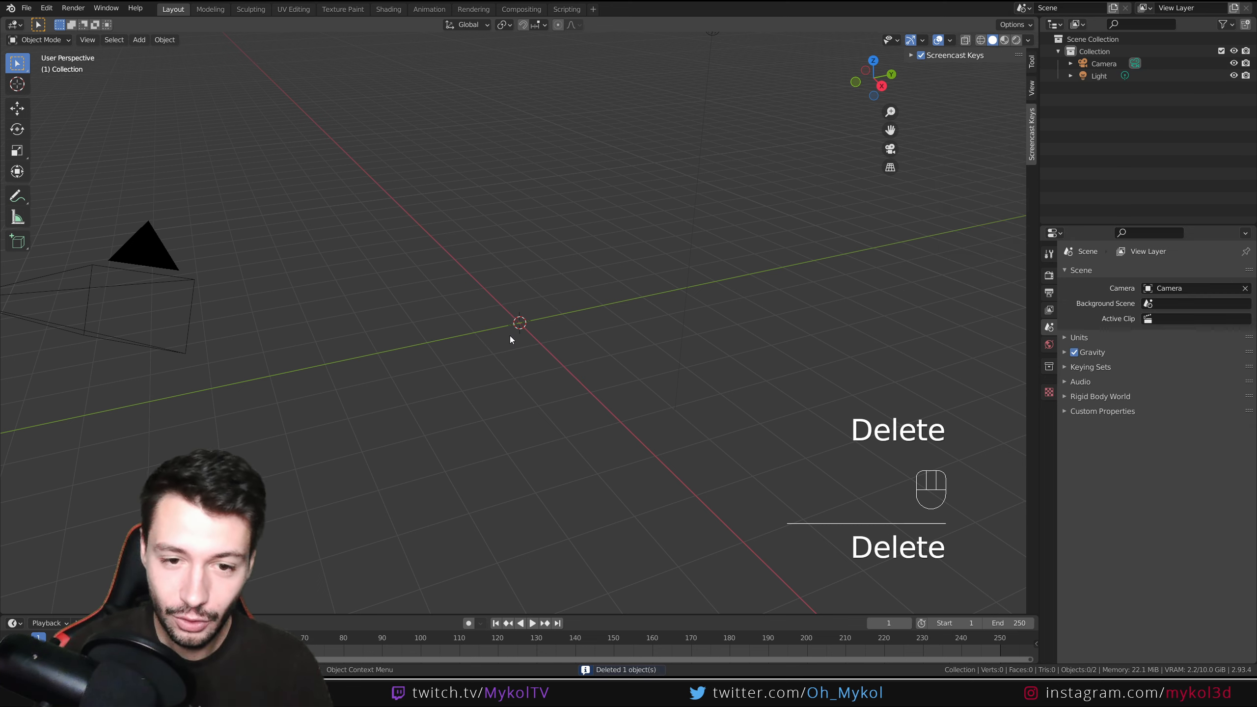
pyautogui.hotkey('shift', 'a')
pyautogui.moveTo(510, 336)
pyautogui.click(566, 372)
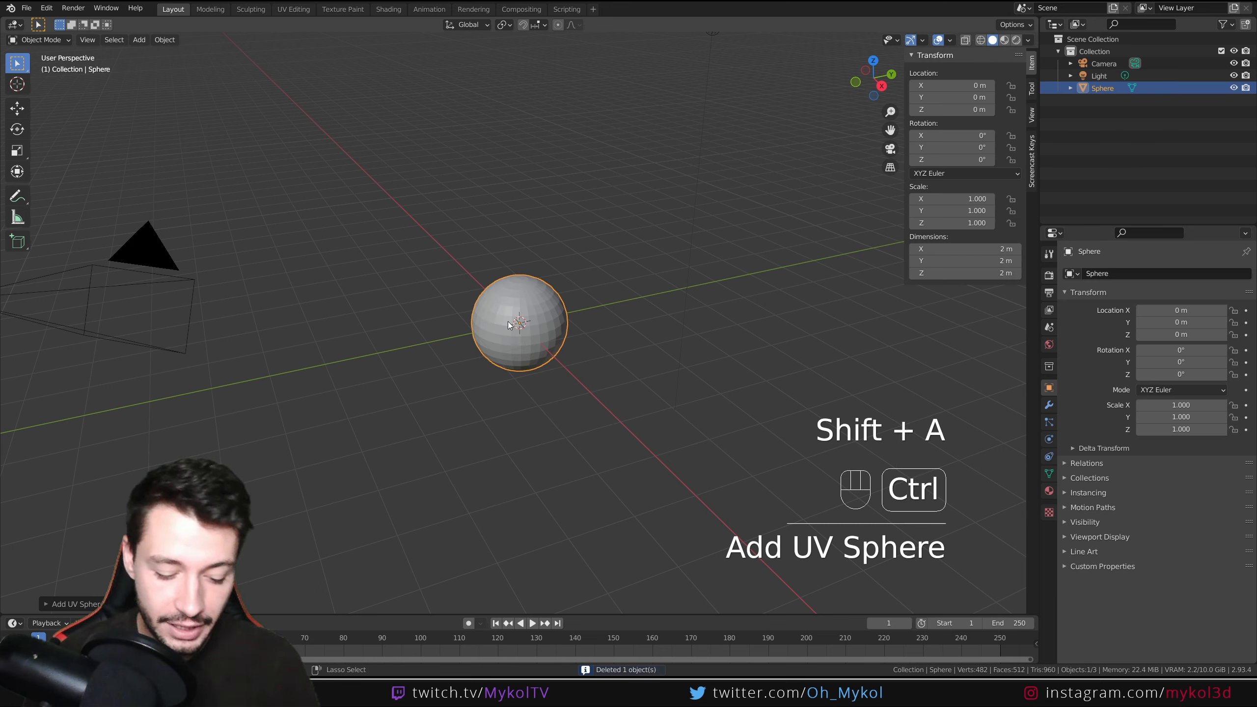
# - Give the sphere a level 1 subdivision surface and shade it smooth
pyautogui.hotkey('ctrl', '1')
pyautogui.rightClick(510, 325)
pyautogui.click(510, 325)
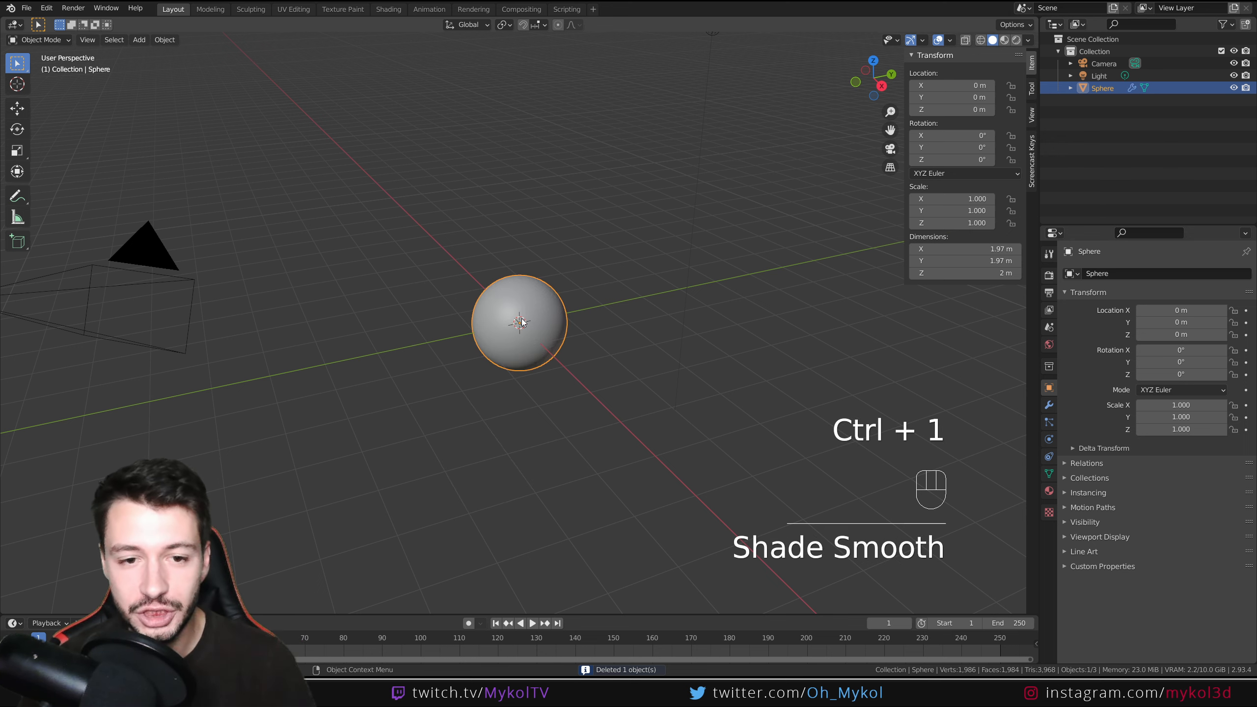
# - Show the sphere in Material Preview shading and widen the outliner and properties area at the viewport's expense
pyautogui.scroll(3, 506, 332)
pyautogui.moveTo(506, 332); pyautogui.dragTo(574, 327, button='middle')
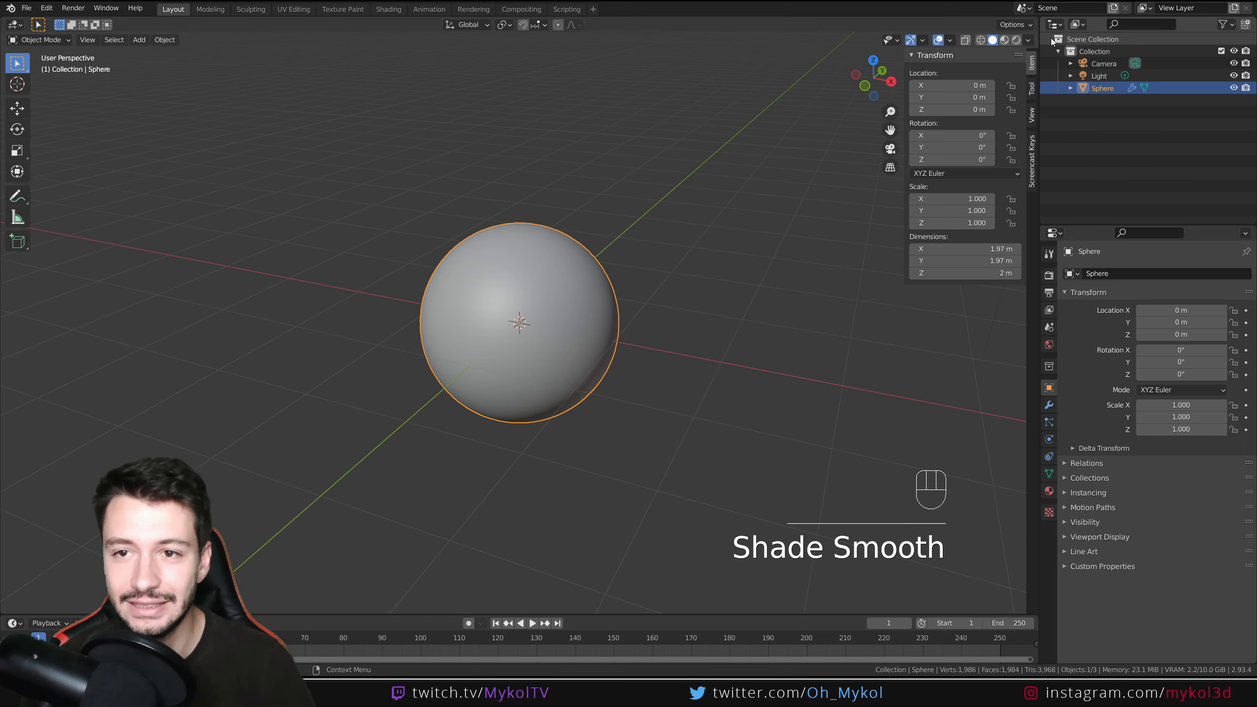
pyautogui.click(1005, 40)
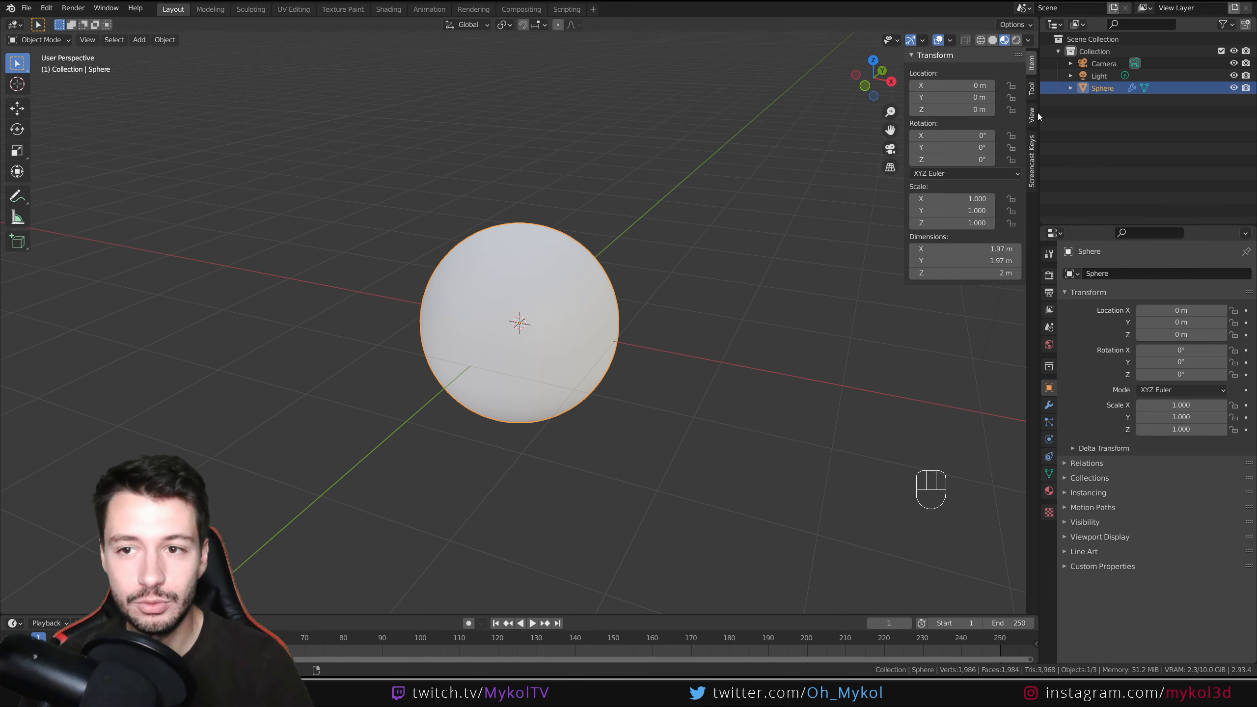
pyautogui.moveTo(1038, 112); pyautogui.dragTo(787, 113)
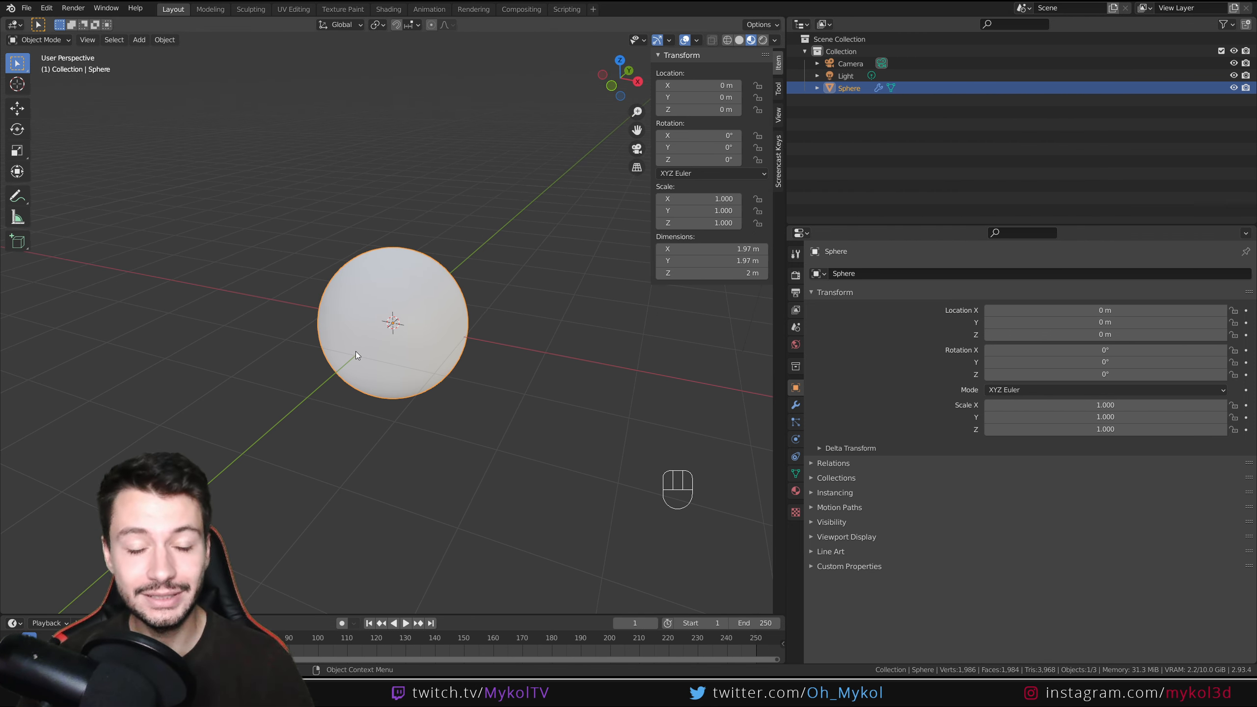
# - Create a new material on the sphere and name it Material_RDM
pyautogui.click(795, 492)
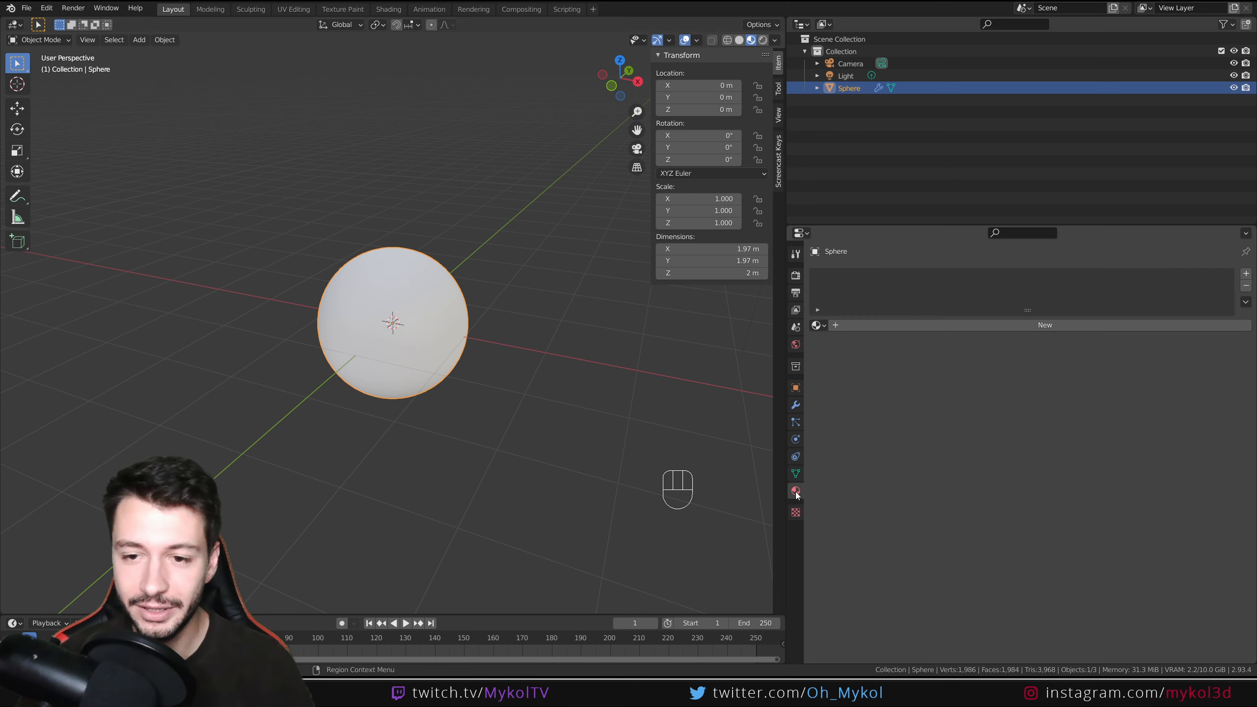
pyautogui.click(989, 325)
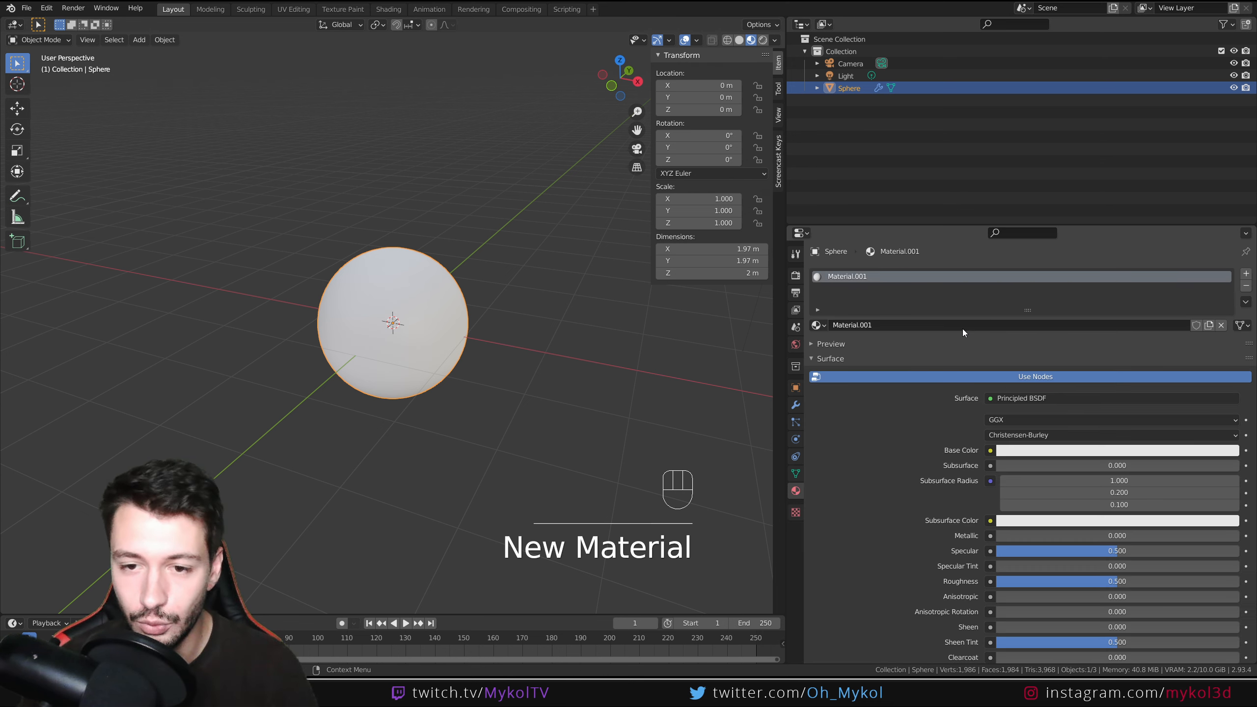
pyautogui.click(962, 327)
pyautogui.write('Mater')
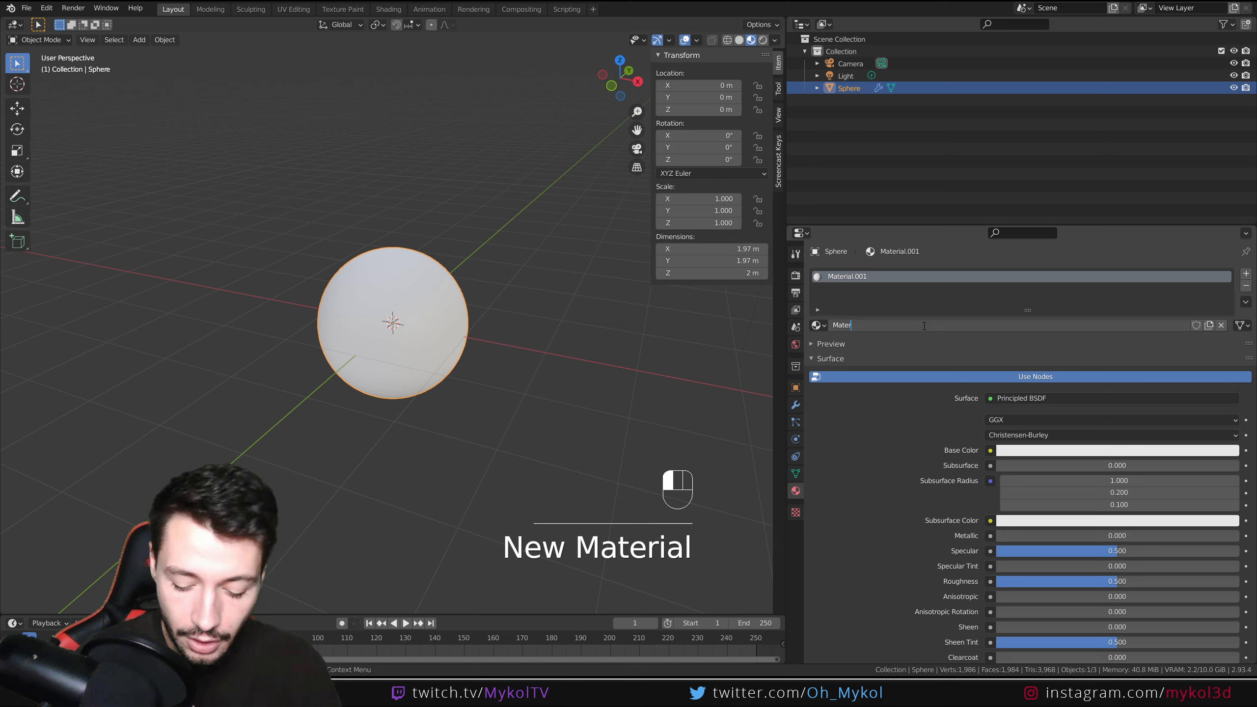
pyautogui.write('ial')
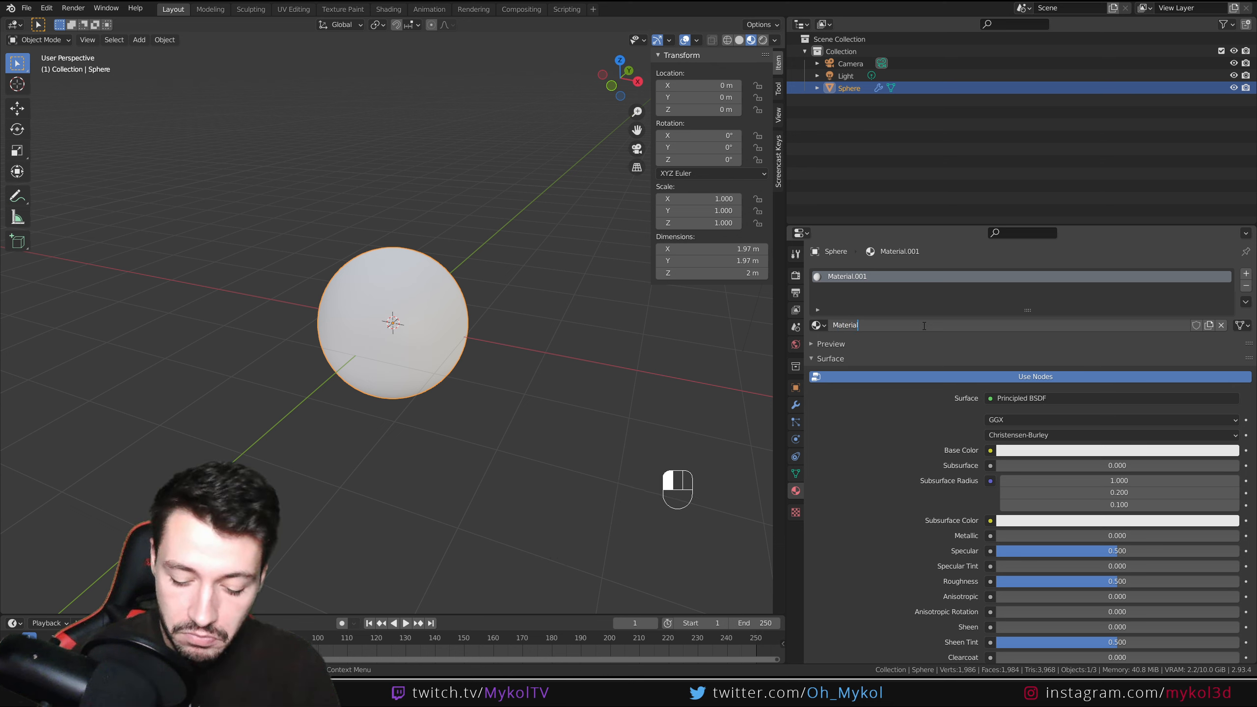
pyautogui.write('_RDM')
pyautogui.press('Return')
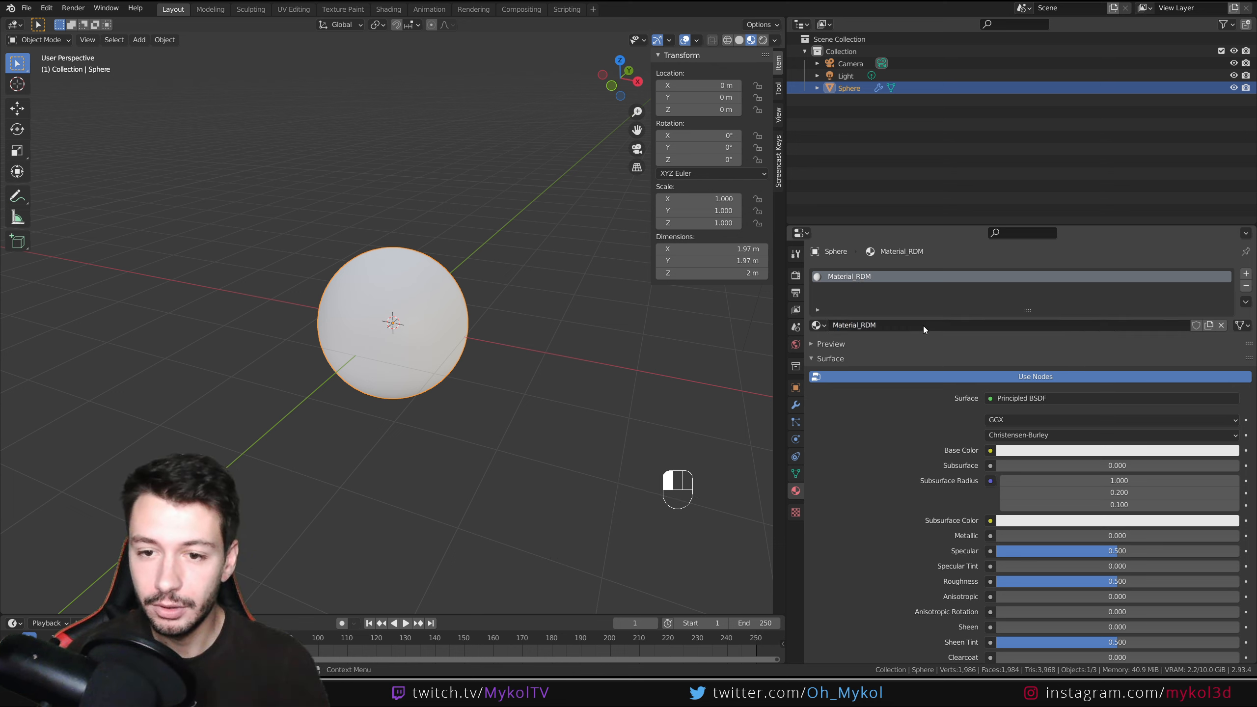
# - Turn the outliner area into a Shader Editor and enlarge it downward over the properties area
pyautogui.click(800, 24)
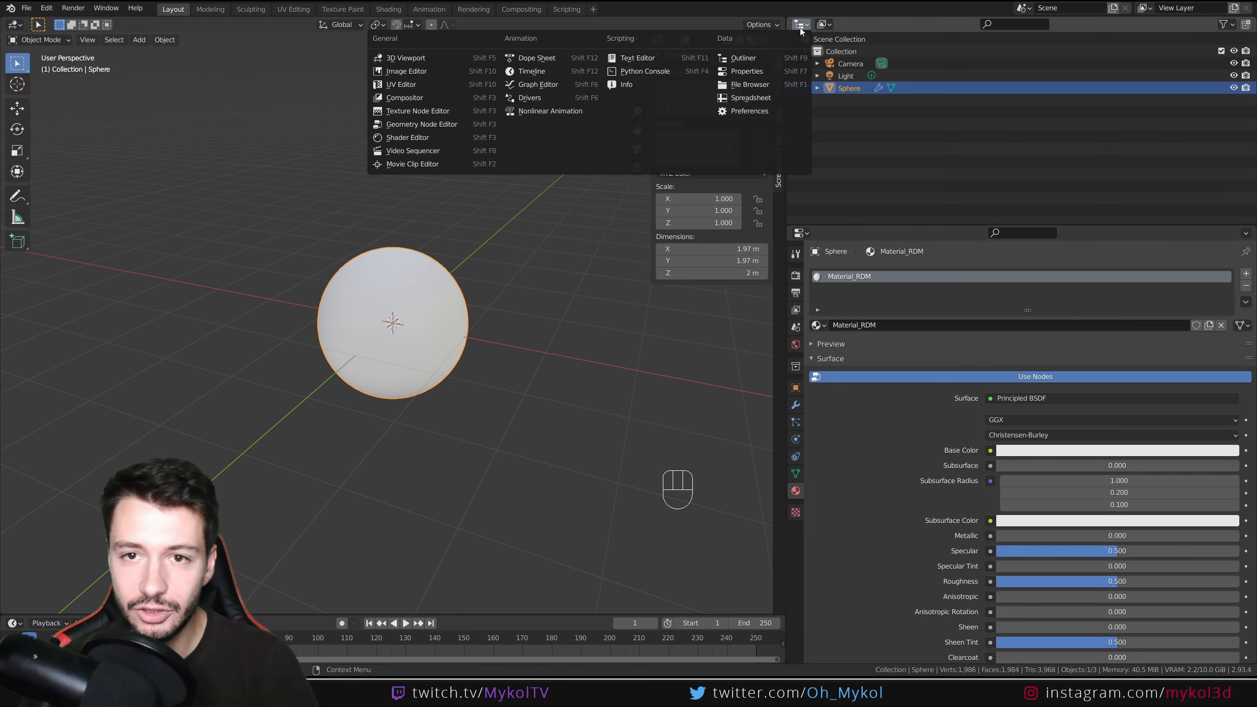
pyautogui.click(423, 136)
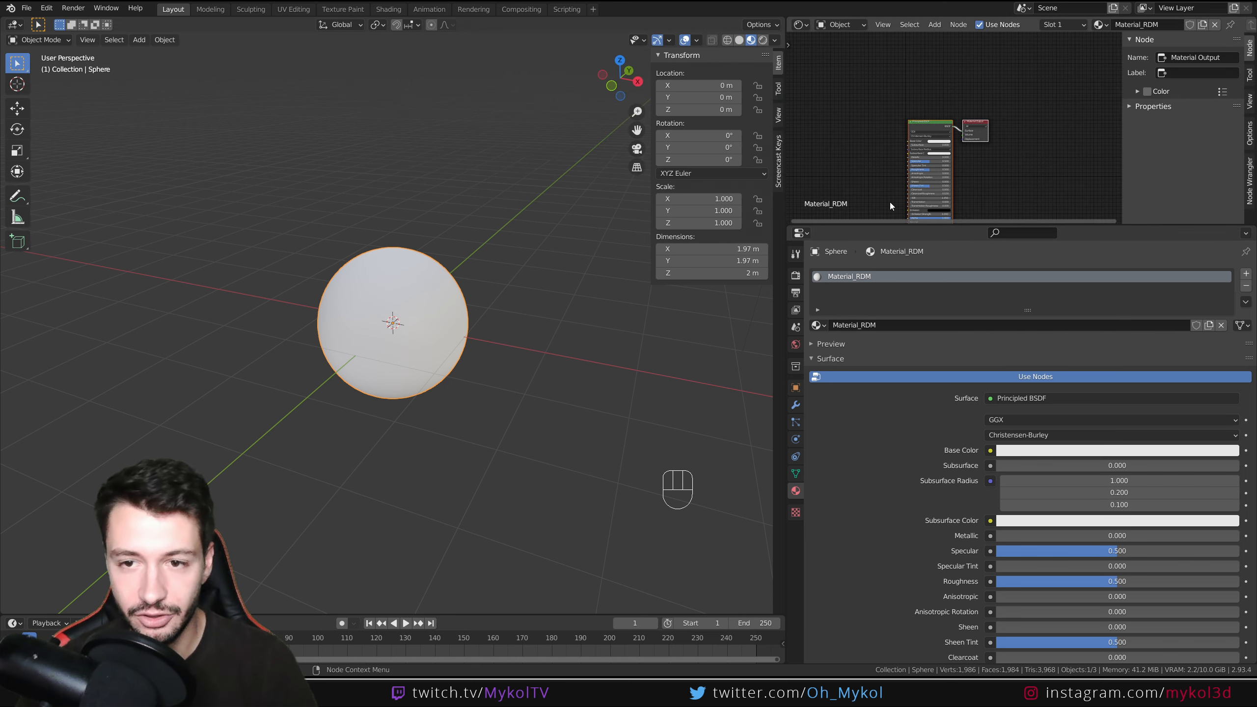
pyautogui.moveTo(887, 224); pyautogui.dragTo(889, 450)
# - Set the Base Color of the Principled BSDF node to bright green
pyautogui.scroll(3, 932, 304)
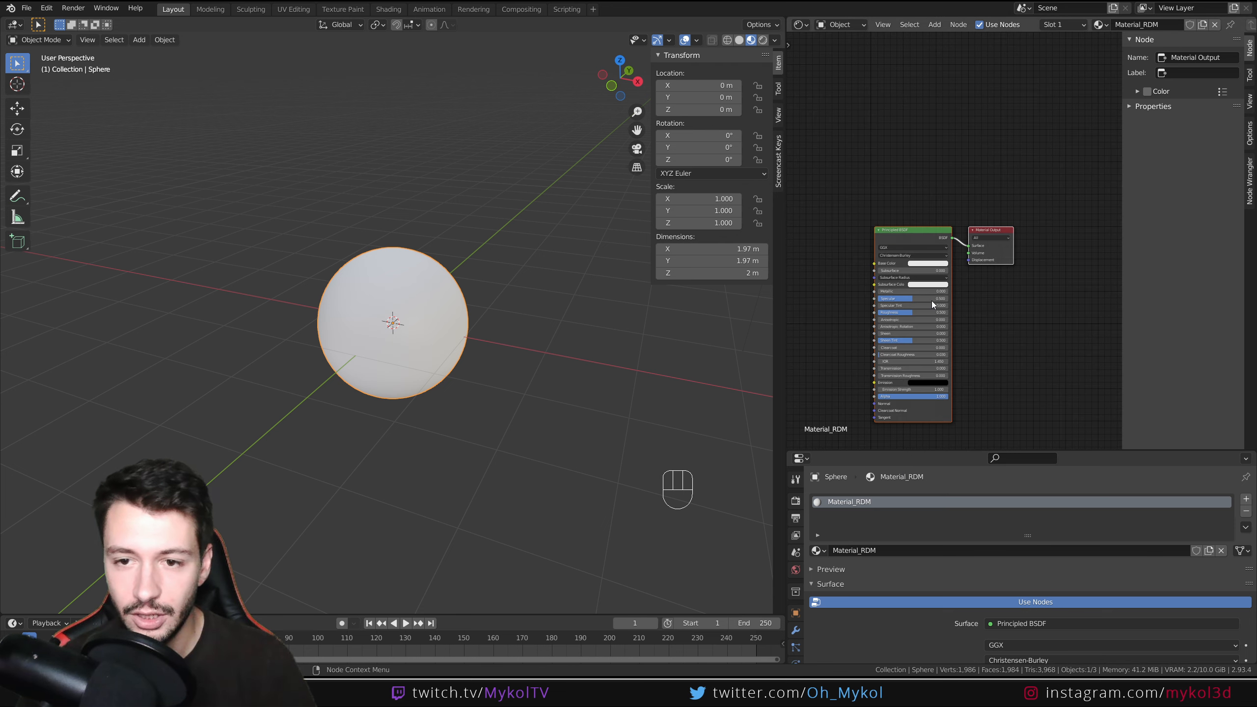
pyautogui.scroll(4, 932, 303)
pyautogui.moveTo(939, 291); pyautogui.dragTo(972, 213, button='middle')
pyautogui.click(947, 195)
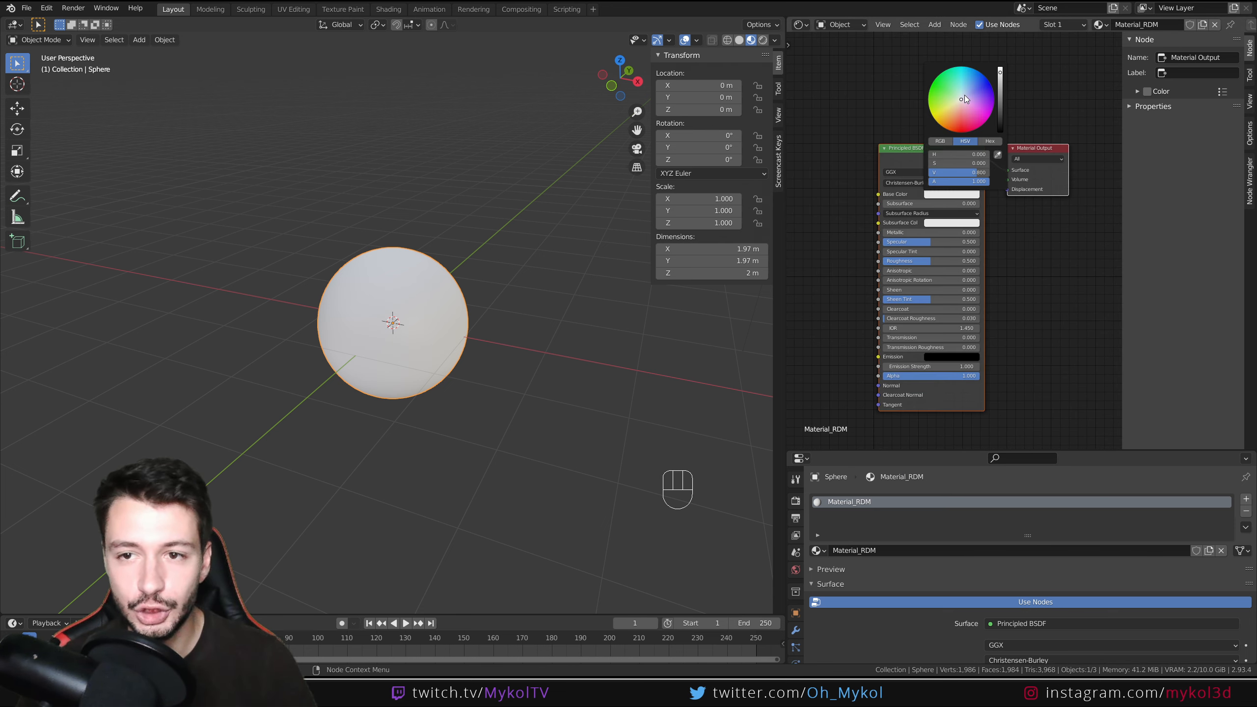
pyautogui.moveTo(967, 102); pyautogui.dragTo(932, 92)
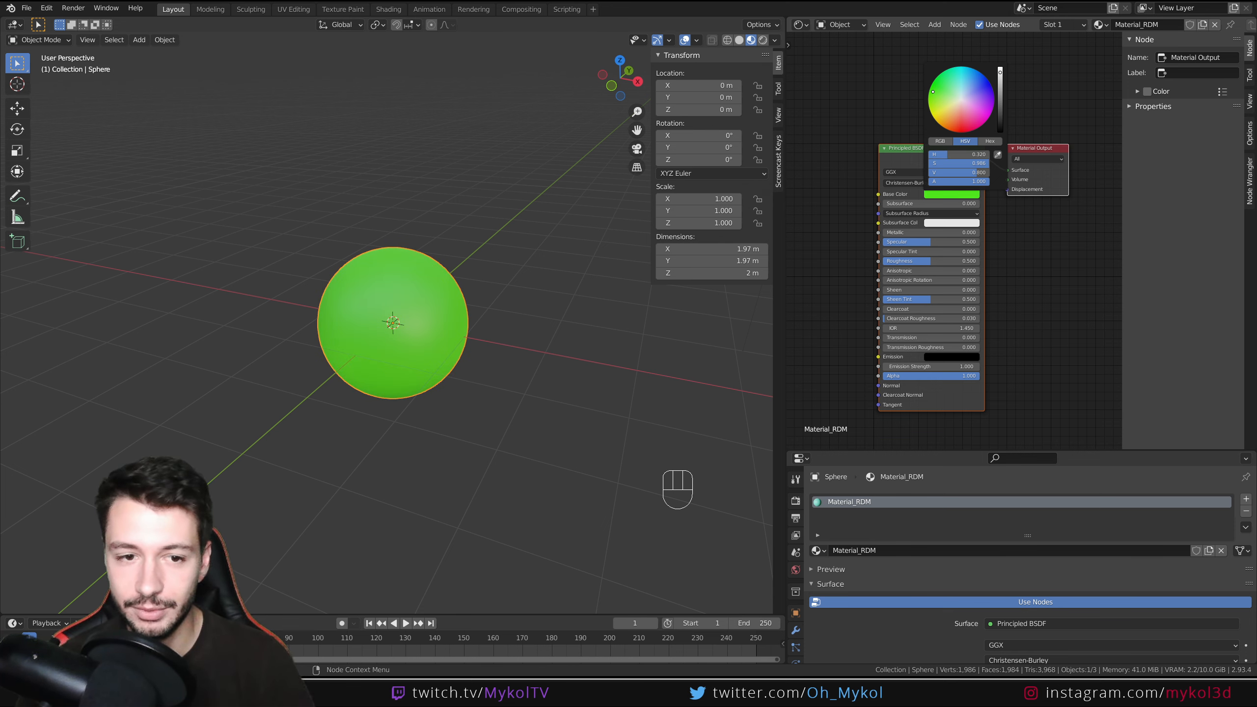
# - Duplicate the sphere twice, placing one copy at about (-3.12, 1.13, 2.14) m and the other at about (2.45, 1.17, 4.00) m
pyautogui.scroll(-3, 345, 337)
pyautogui.moveTo(344, 336); pyautogui.dragTo(400, 327, button='middle')
pyautogui.hotkey('shift', 'd')
pyautogui.click(254, 232)
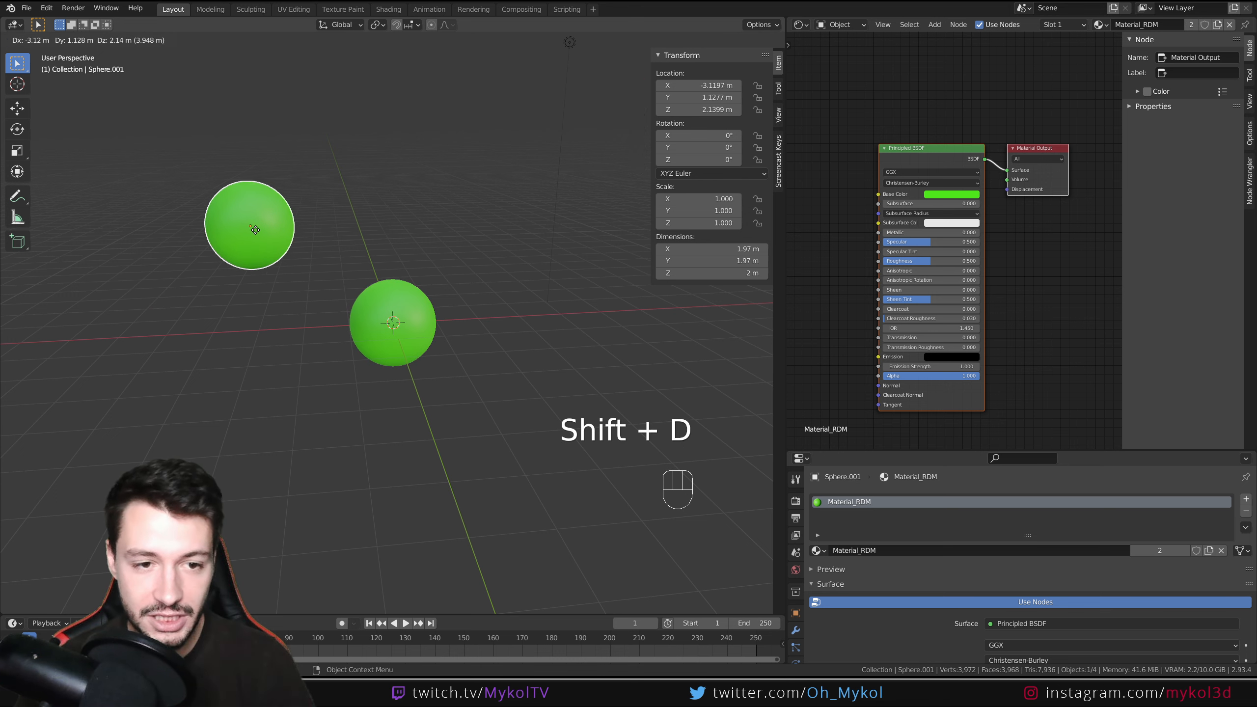
pyautogui.hotkey('shift', 'd')
pyautogui.click(500, 145)
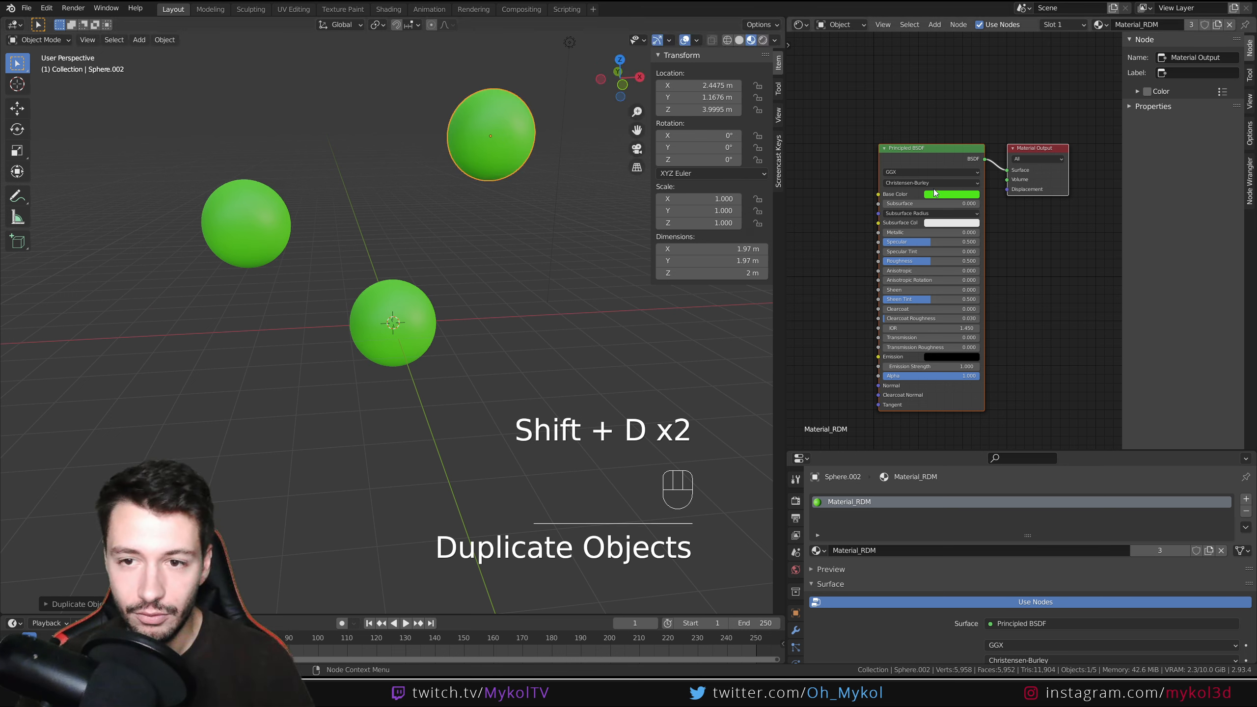
# - Change the Base Color of the material shared by the three spheres to red
pyautogui.click(951, 199)
pyautogui.click(964, 132)
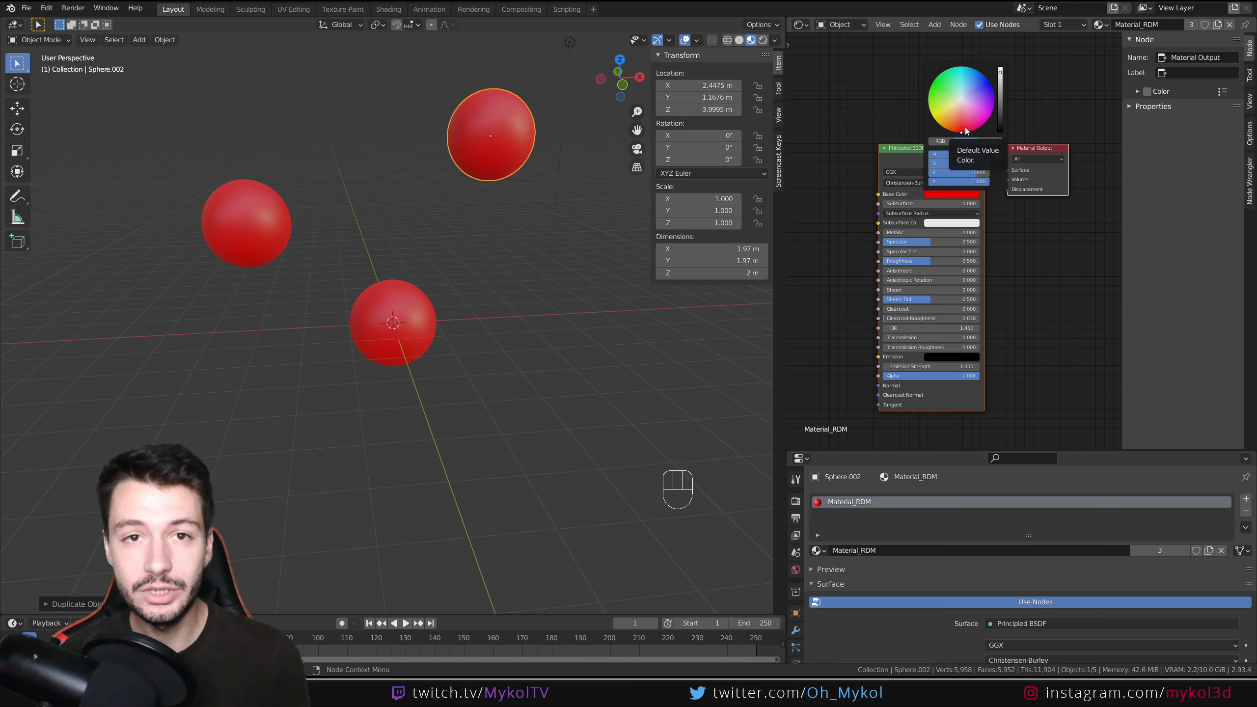
pyautogui.click(263, 224)
pyautogui.click(496, 114)
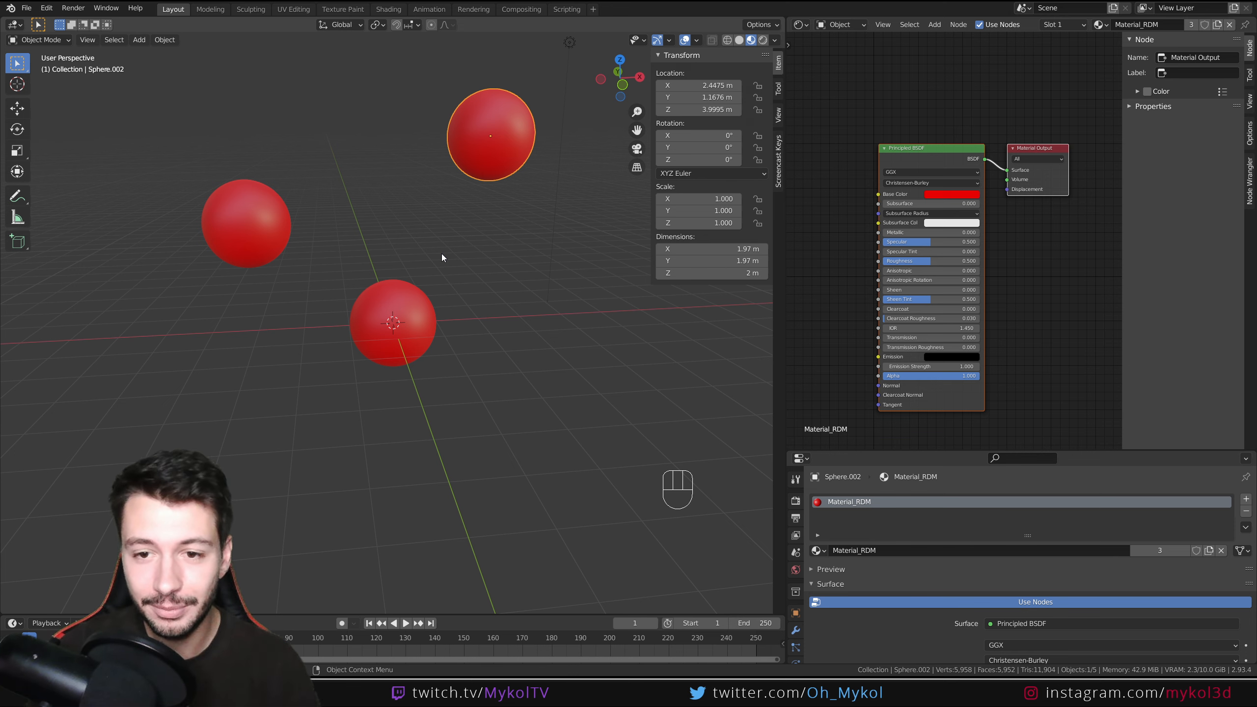
# - Widen the Shader Editor and add an Object Info node ahead of the Principled BSDF node
pyautogui.moveTo(785, 248); pyautogui.dragTo(527, 247)
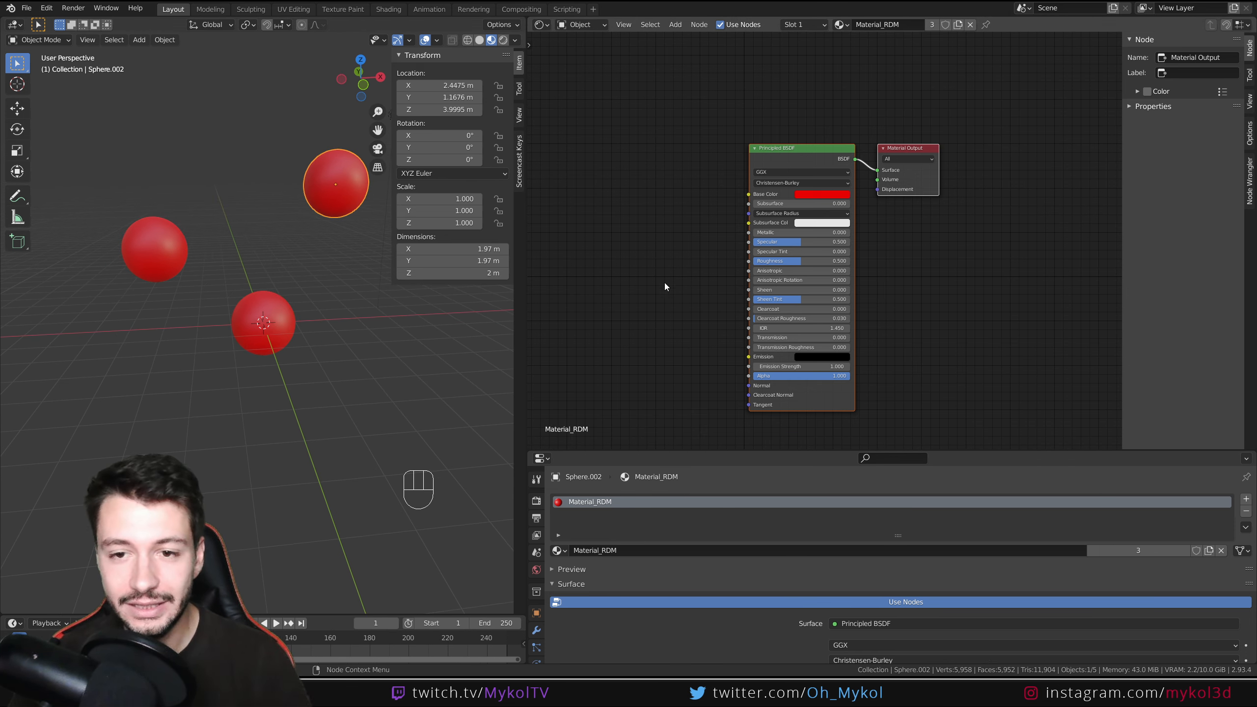
pyautogui.keyDown('shift'); pyautogui.moveTo(532, 245); pyautogui.dragTo(650, 244, button='middle'); pyautogui.keyUp('shift')
pyautogui.hotkey('shift', 'a')
pyautogui.click(649, 244)
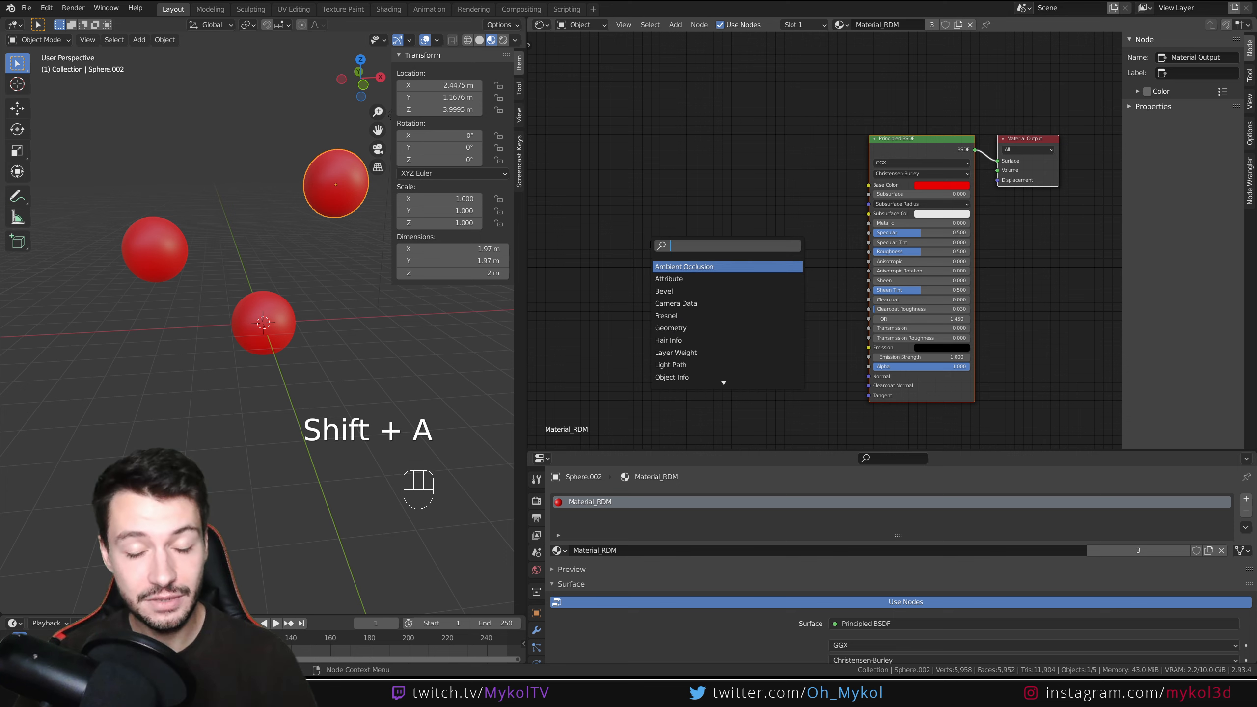
pyautogui.write('object')
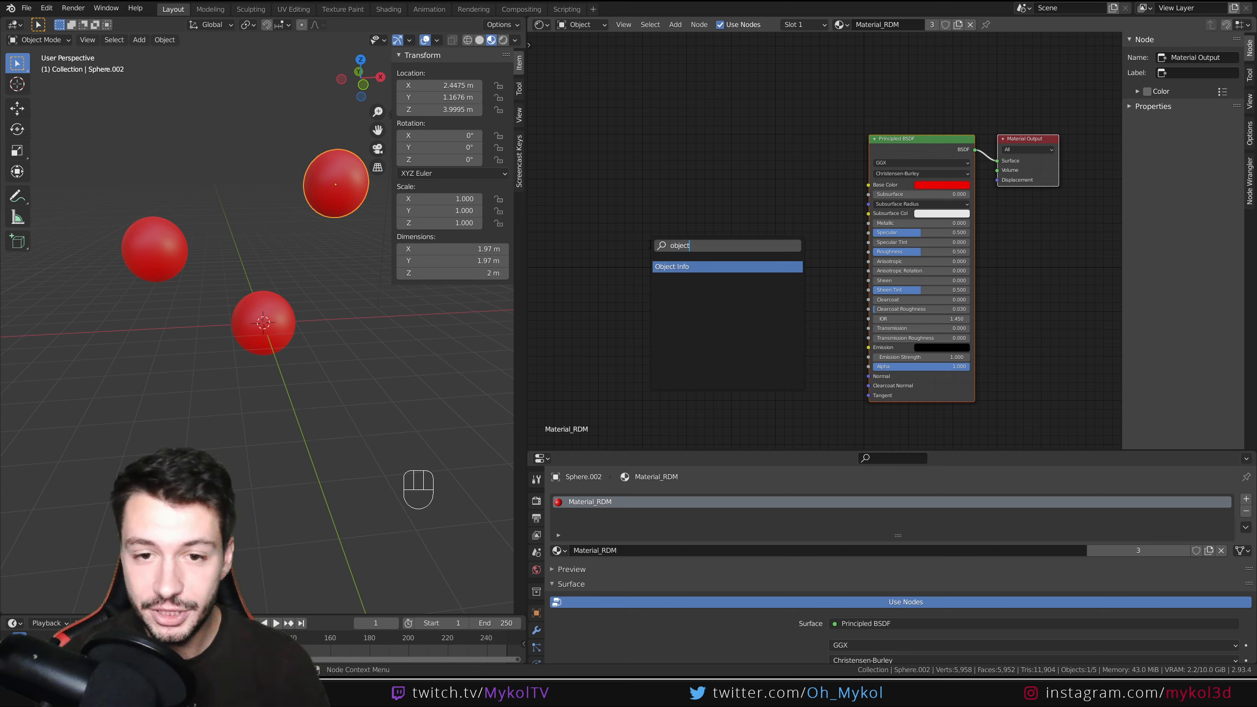
pyautogui.click(659, 269)
pyautogui.click(612, 188)
pyautogui.scroll(1, 643, 221)
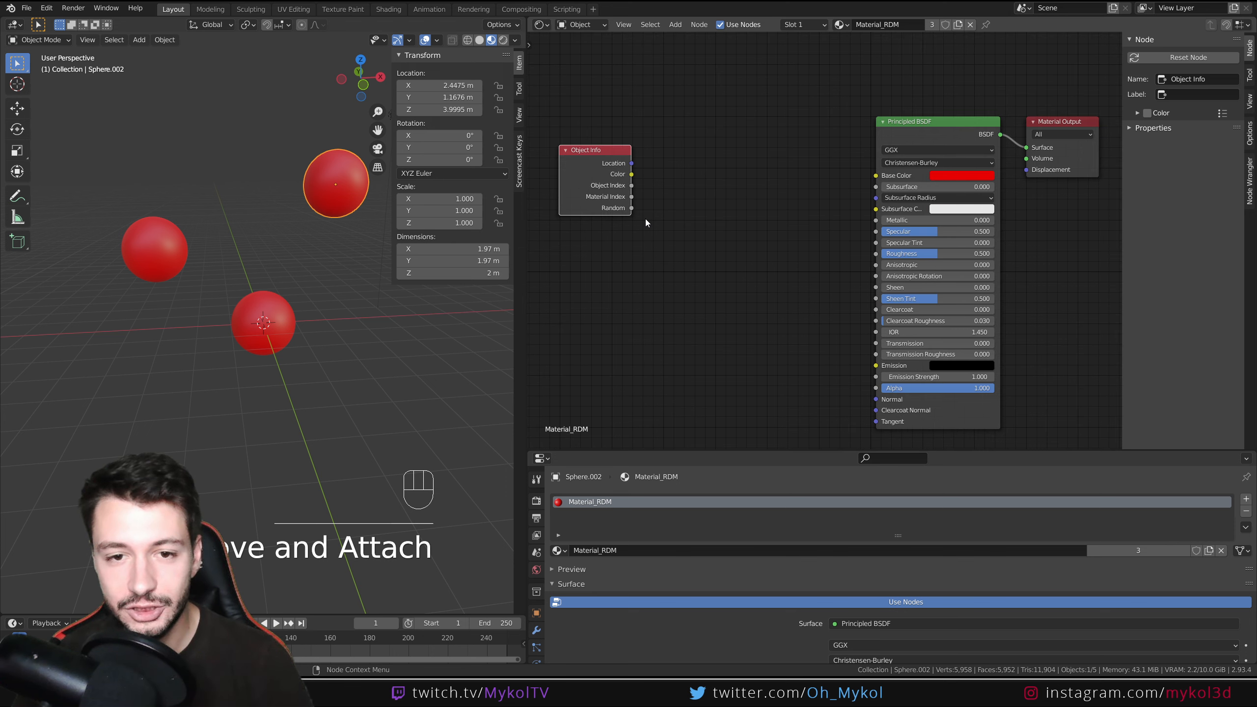
# - Connect the Object Info node's Random output to the Principled BSDF's Base Color and give the 3D viewport slightly more width
pyautogui.moveTo(633, 217); pyautogui.dragTo(664, 219, button='middle')
pyautogui.moveTo(663, 211); pyautogui.dragTo(893, 184)
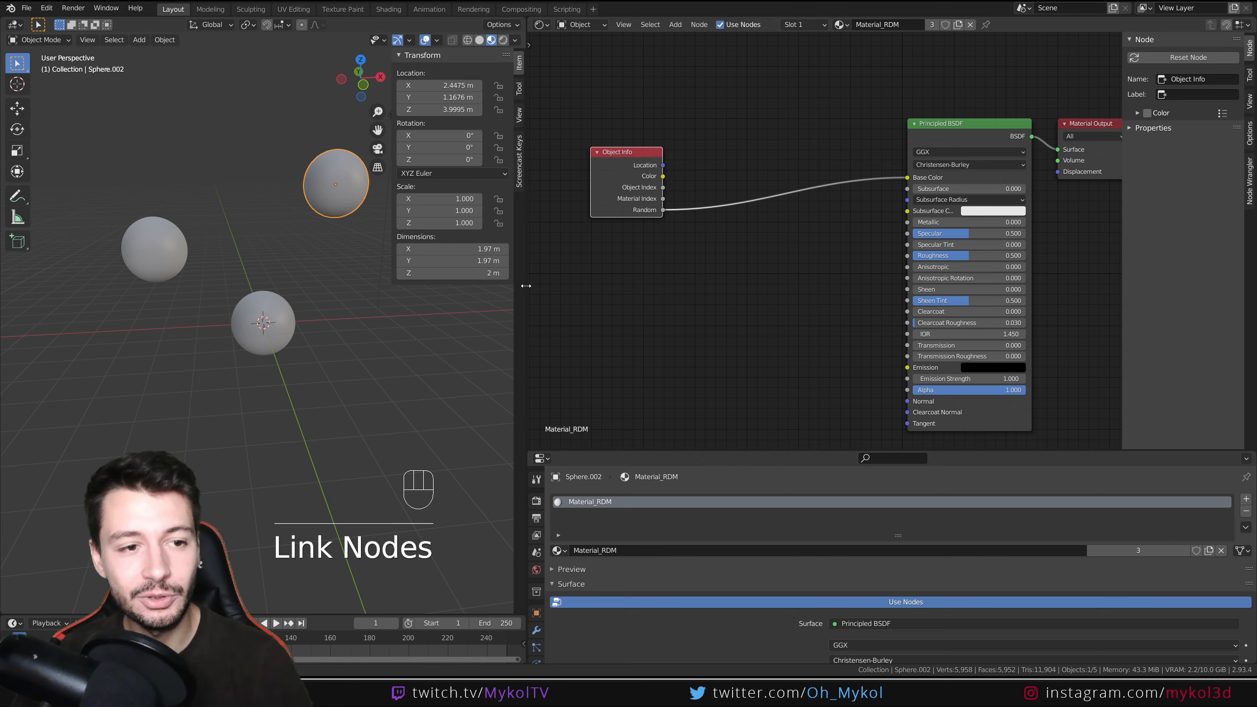
pyautogui.moveTo(525, 277); pyautogui.dragTo(584, 275)
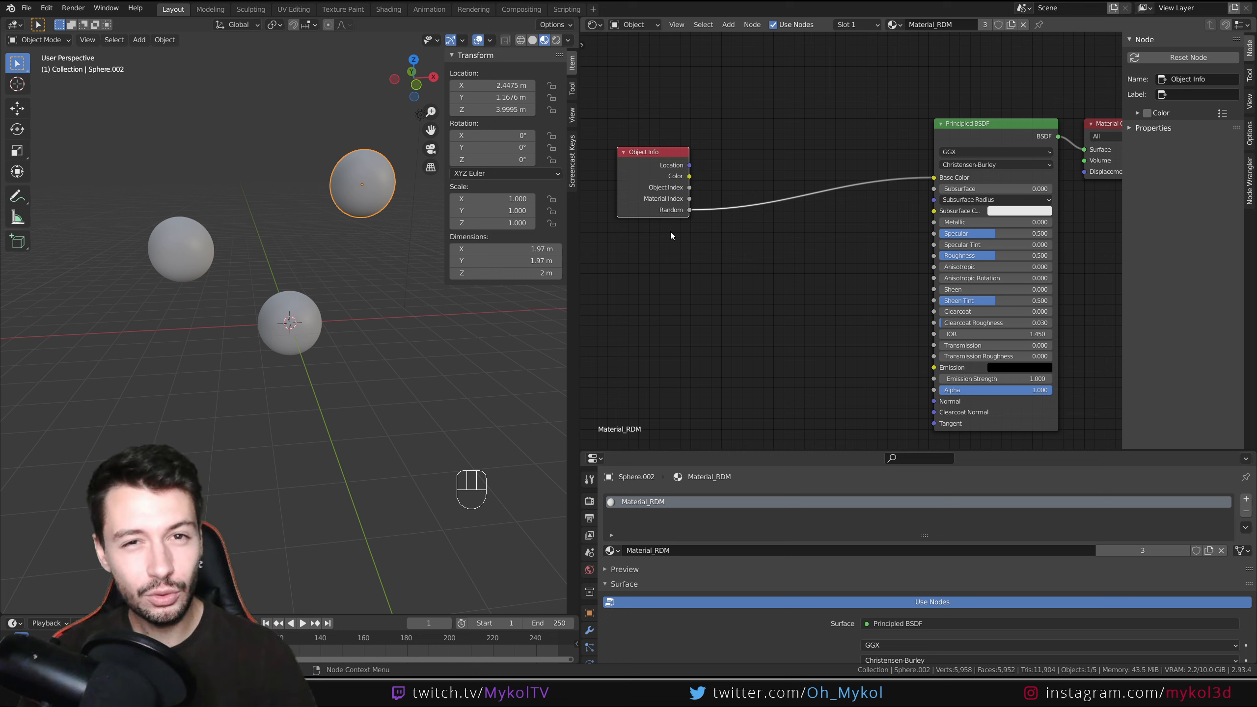
# - Insert a ColorRamp node into the link between Object Info's Random output and the Base Color input
pyautogui.hotkey('shift', 'a')
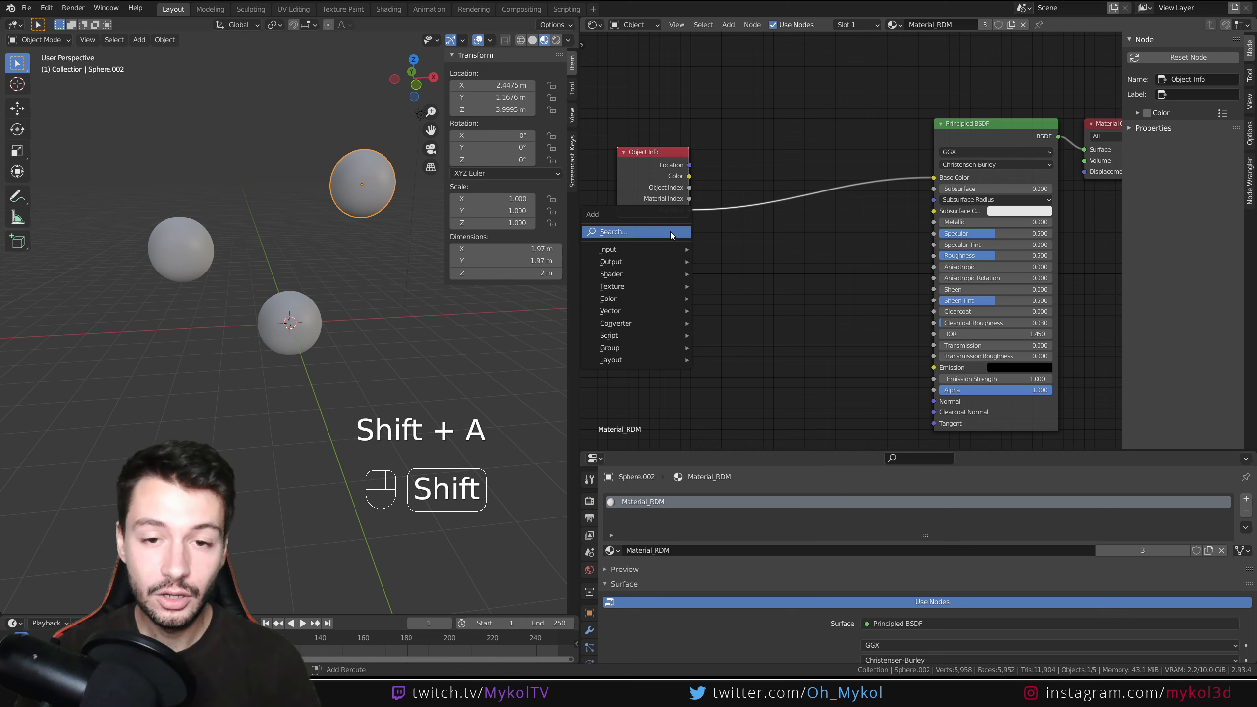
pyautogui.write('color')
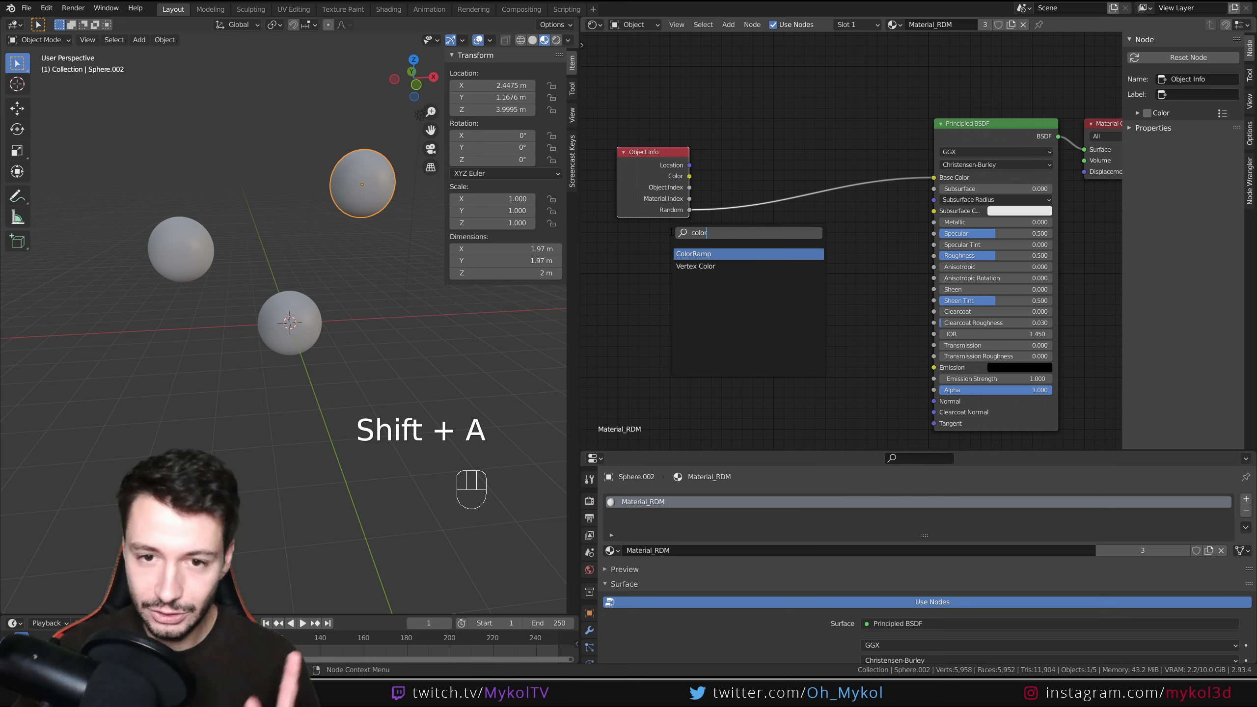
pyautogui.click(703, 252)
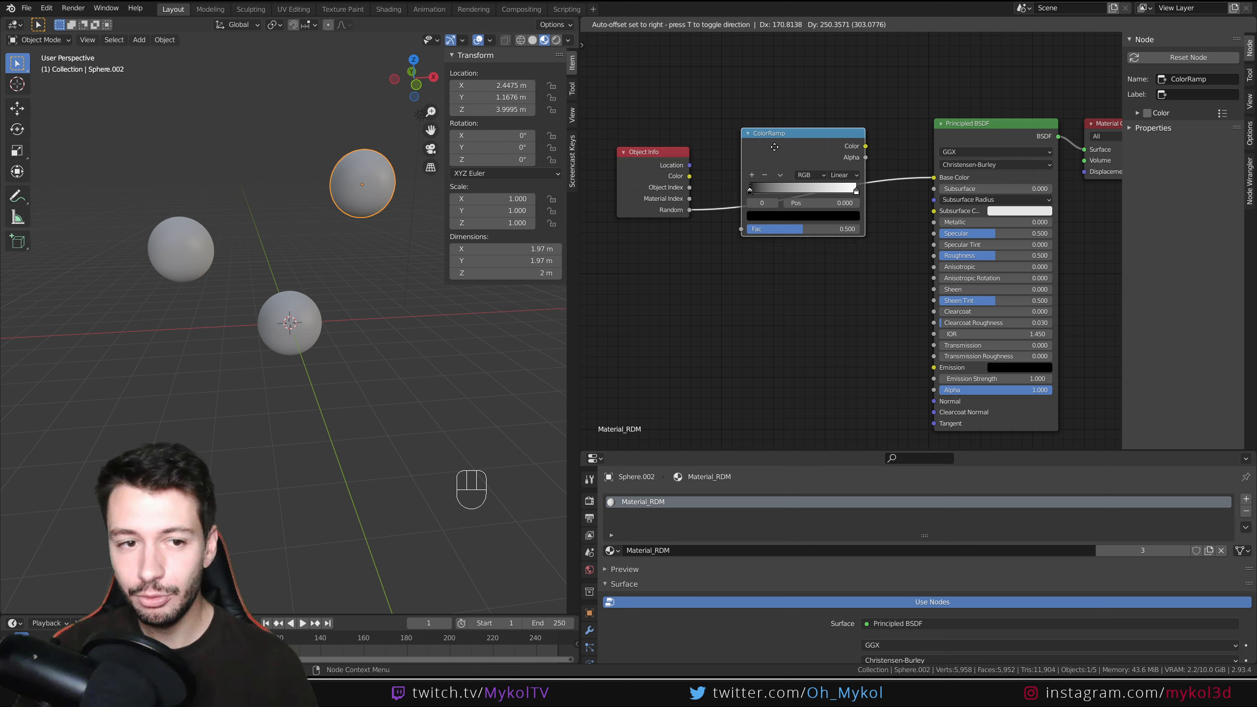
pyautogui.click(774, 146)
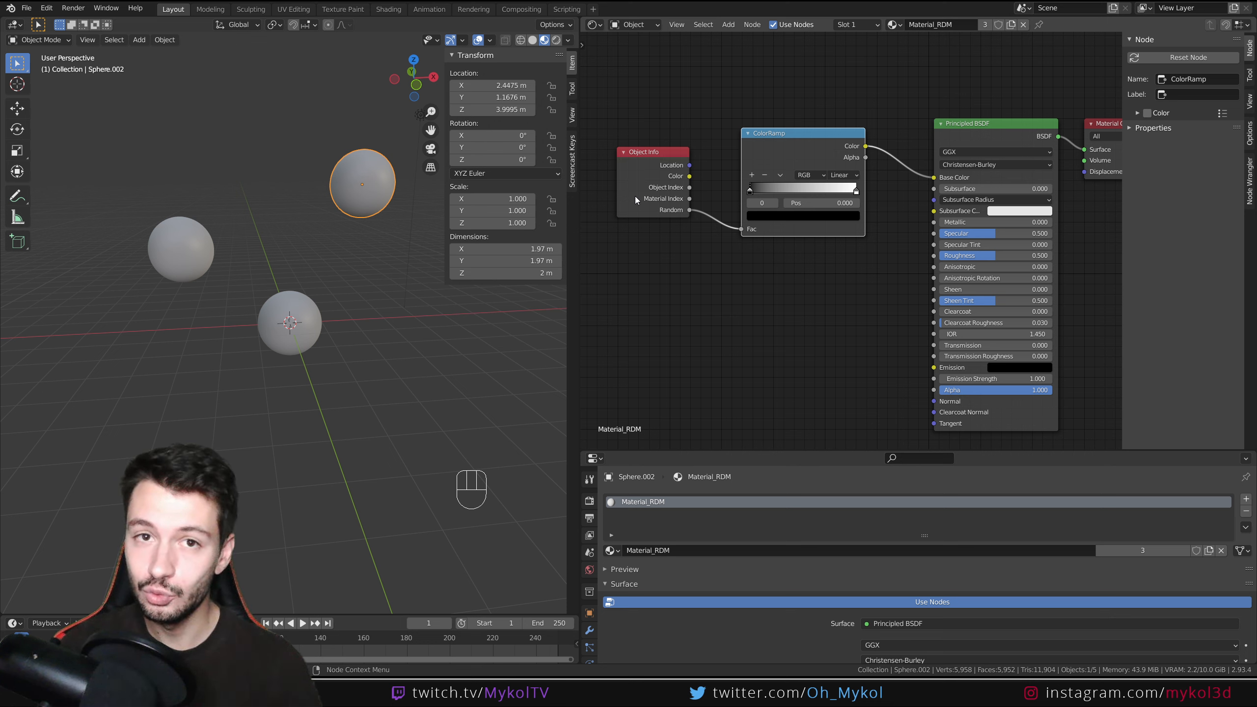
pyautogui.moveTo(767, 185); pyautogui.dragTo(748, 182)
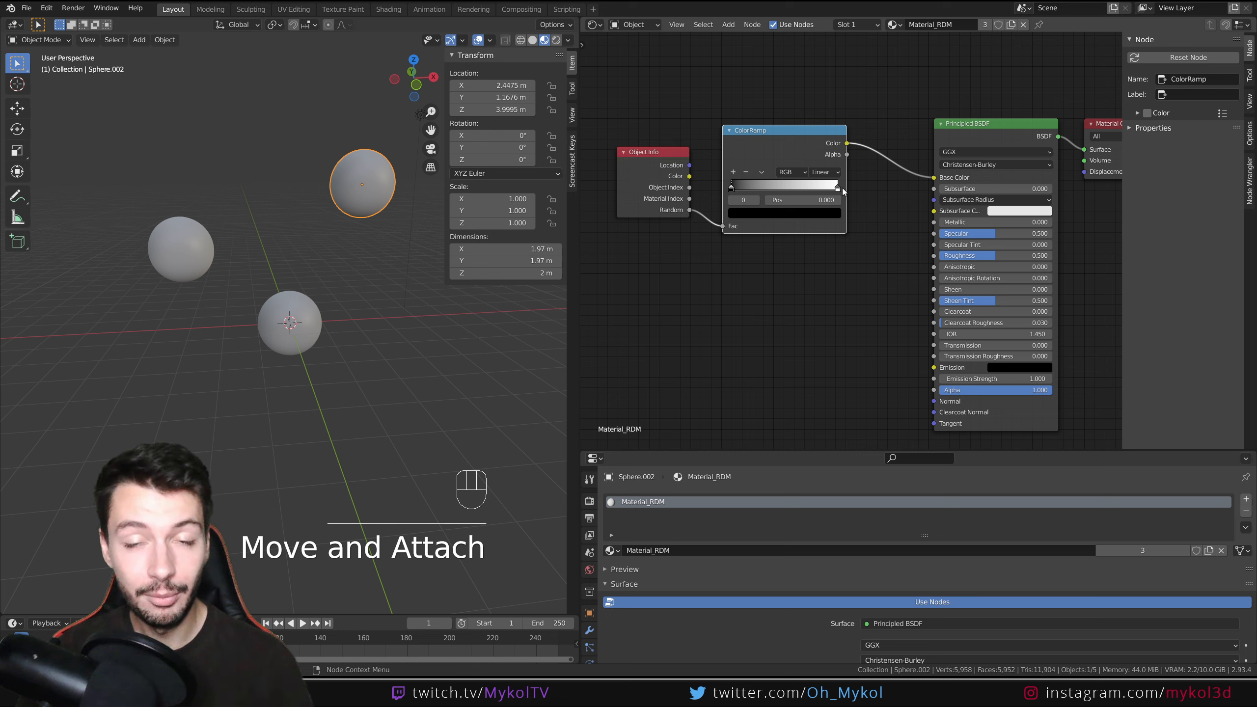
# - Add three color stops to the ColorRamp and spread them at about 0.24, 0.43 and 0.72
pyautogui.moveTo(731, 188)
pyautogui.mouseDown()
pyautogui.moveTo(764, 192)
pyautogui.moveTo(735, 200)
pyautogui.mouseUp()
pyautogui.moveTo(837, 188)
pyautogui.mouseDown()
pyautogui.moveTo(766, 187)
pyautogui.moveTo(857, 191)
pyautogui.mouseUp()
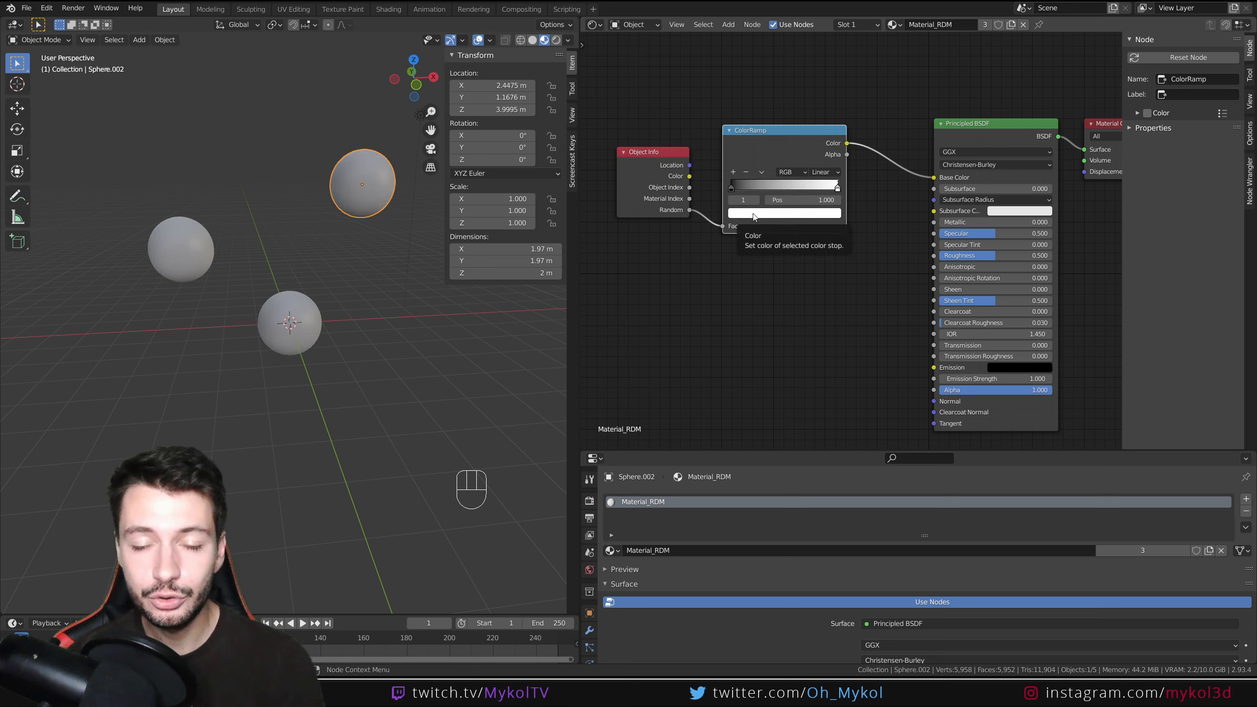
pyautogui.click(733, 170)
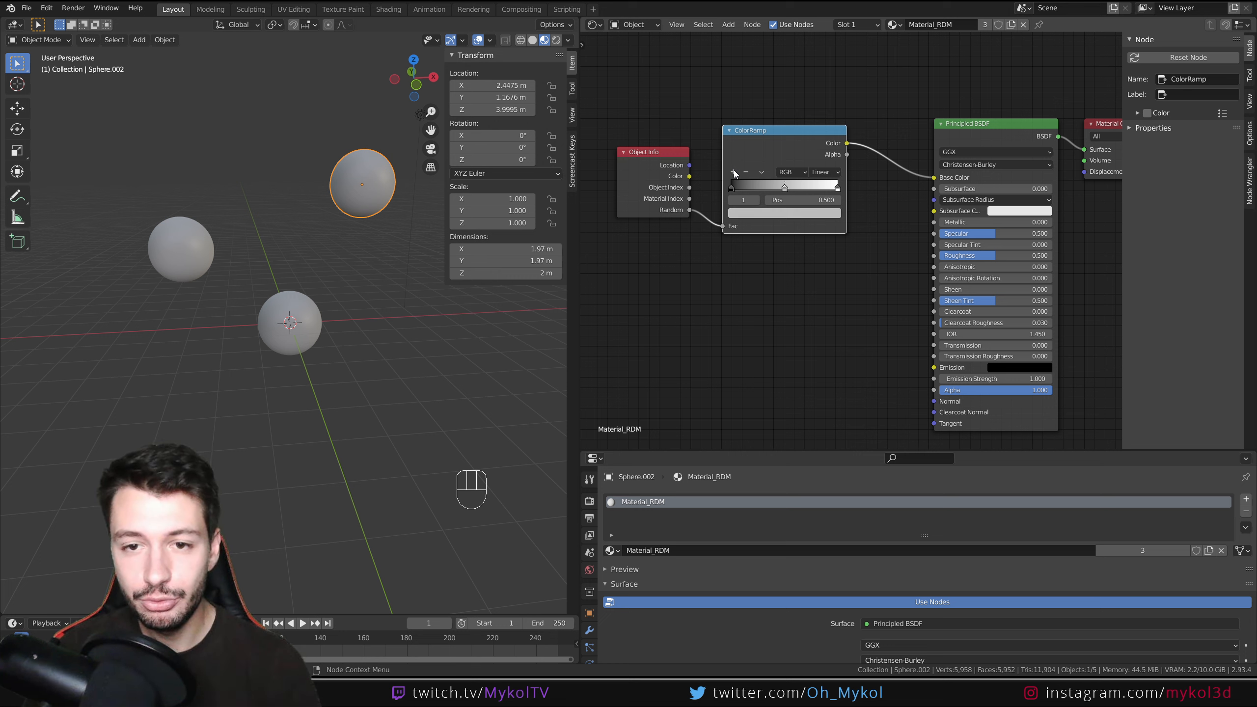
pyautogui.click(732, 172)
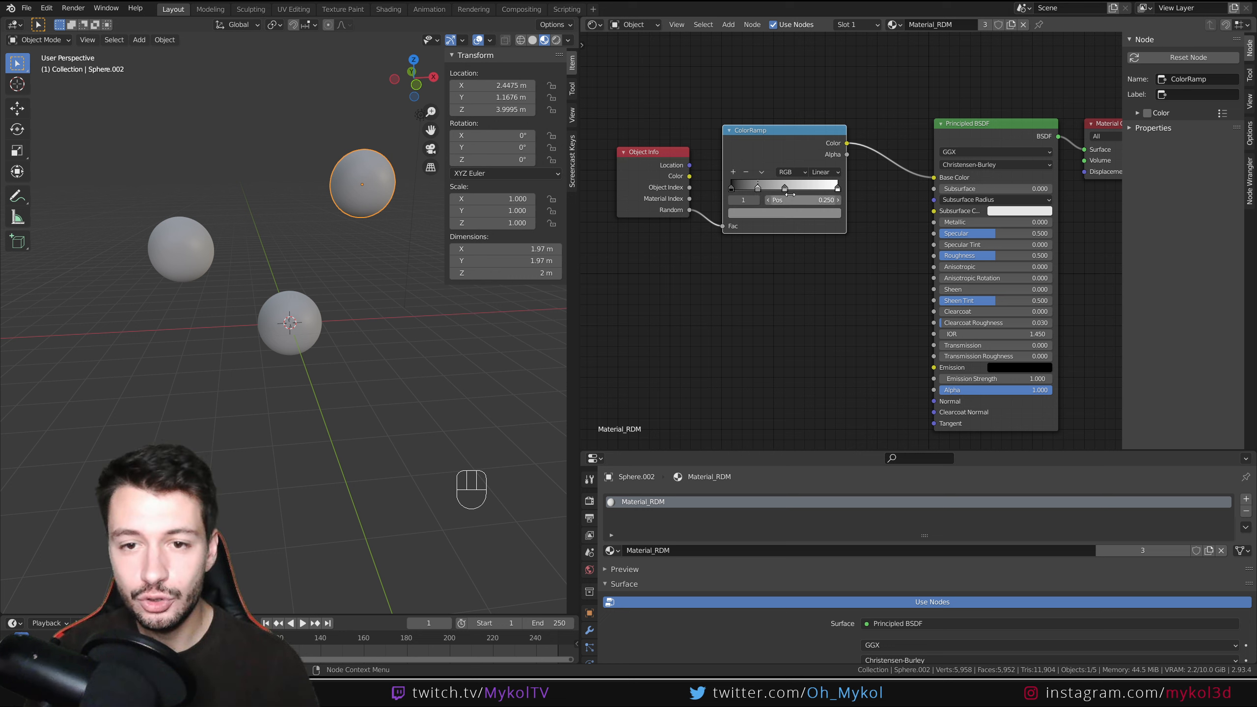
pyautogui.click(734, 172)
pyautogui.moveTo(786, 189); pyautogui.dragTo(759, 189)
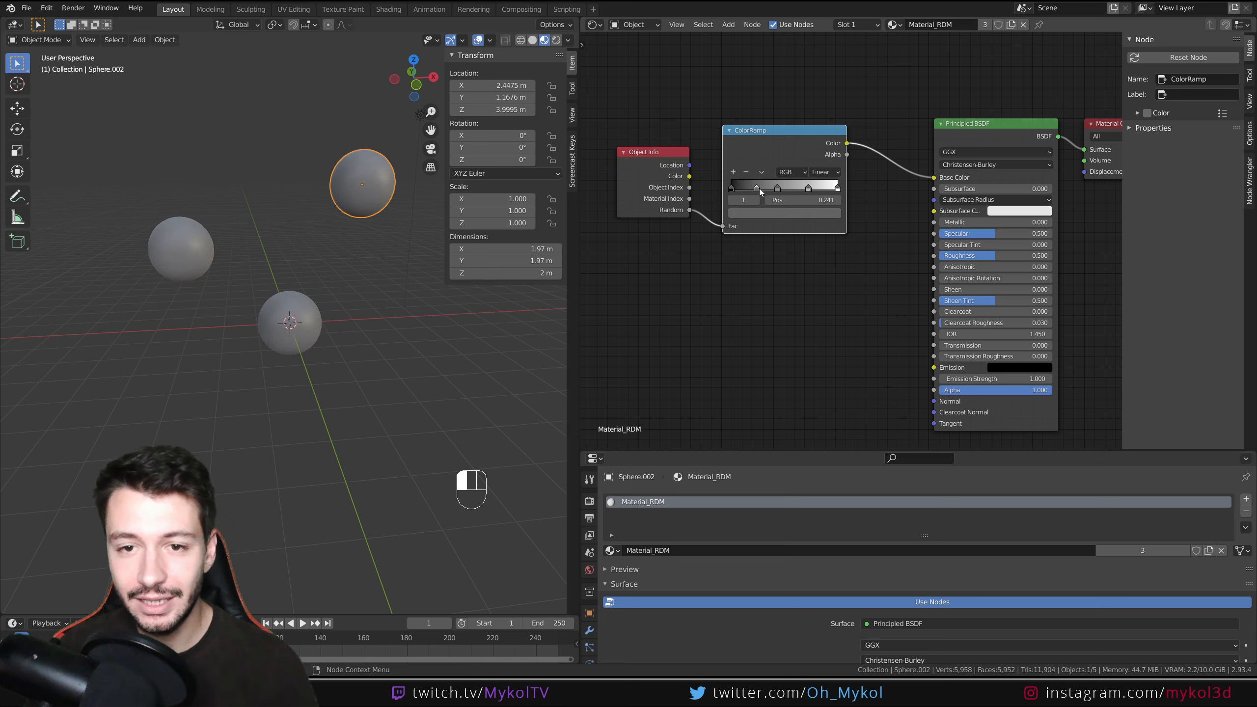
# - Color the ColorRamp's first stop bright green and its second stop bright blue, both at full brightness
pyautogui.click(731, 188)
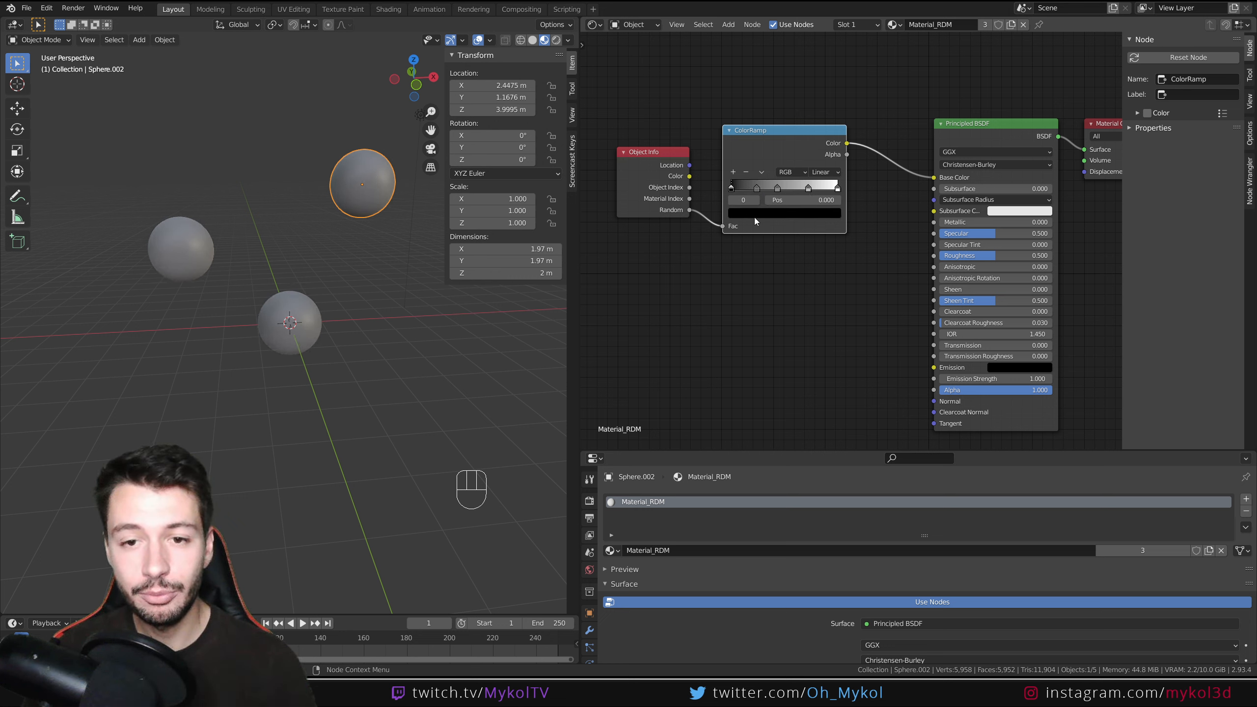
pyautogui.click(814, 214)
pyautogui.moveTo(817, 133); pyautogui.dragTo(817, 67)
pyautogui.click(742, 92)
pyautogui.click(757, 188)
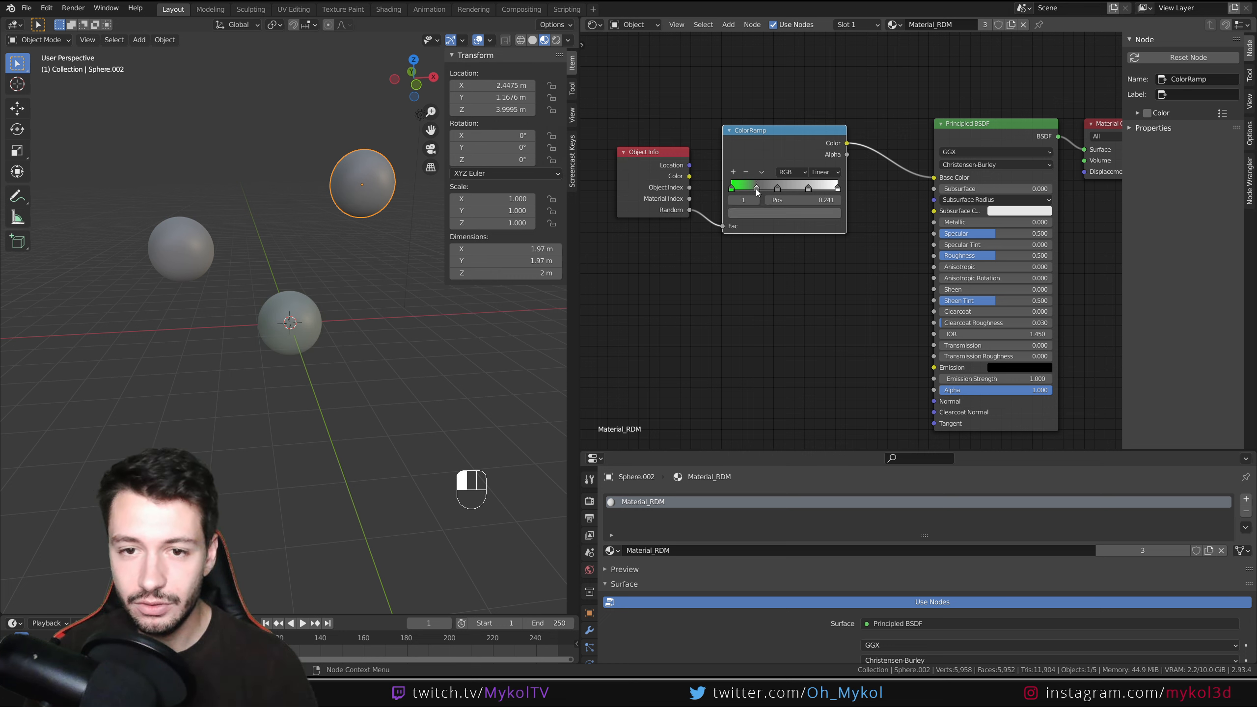
pyautogui.click(760, 214)
pyautogui.moveTo(817, 133); pyautogui.dragTo(817, 67)
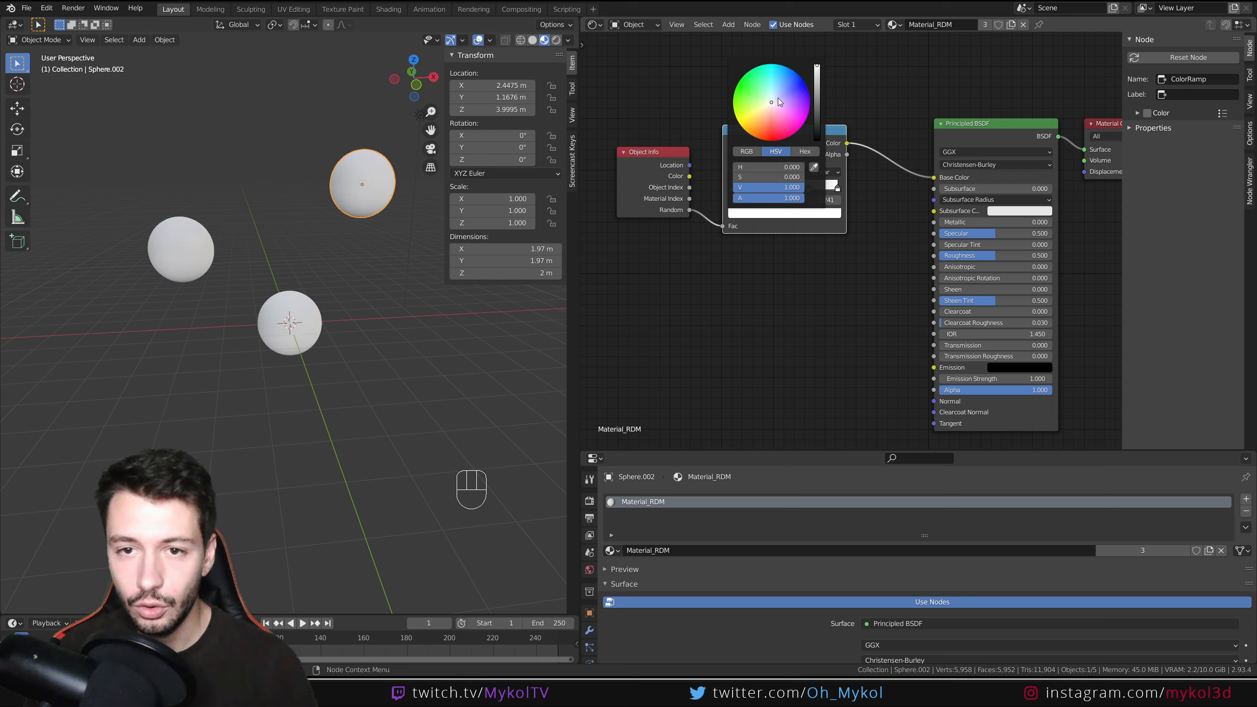
pyautogui.click(756, 128)
# - Color the ColorRamp's third stop bright red and its fourth stop bright yellow, both at full brightness
pyautogui.click(777, 189)
pyautogui.click(779, 213)
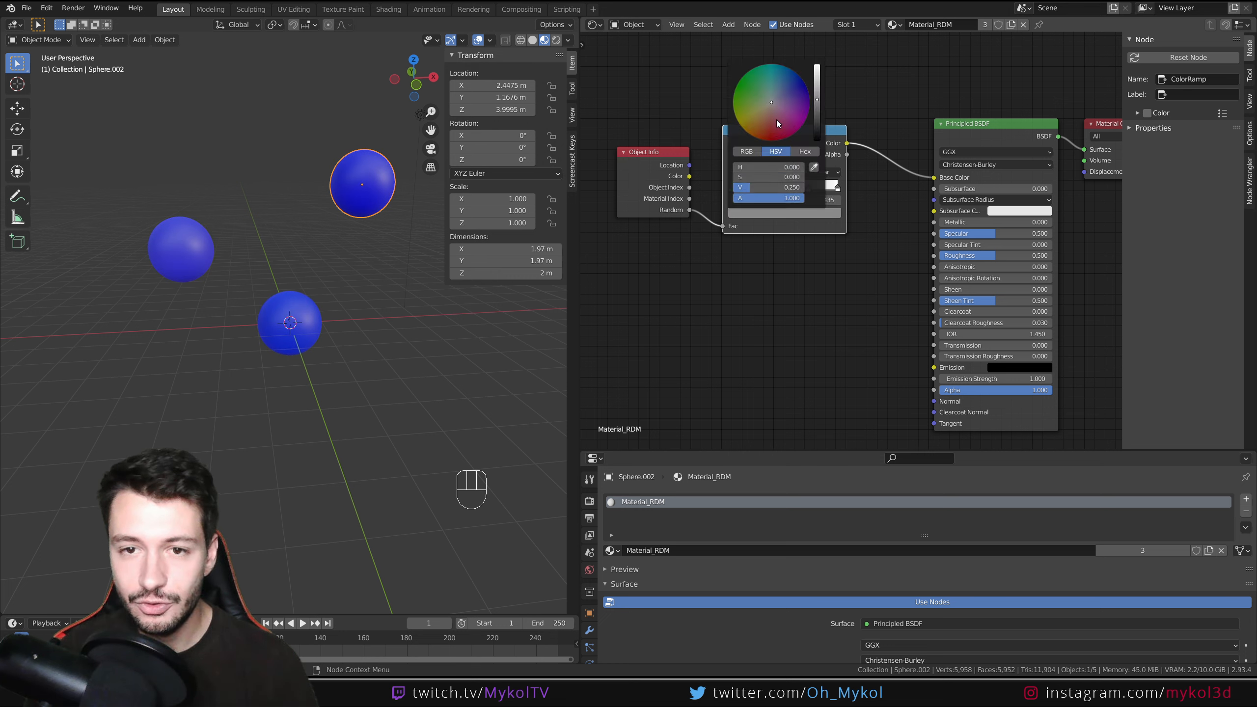
pyautogui.moveTo(817, 110); pyautogui.dragTo(817, 66)
pyautogui.click(772, 134)
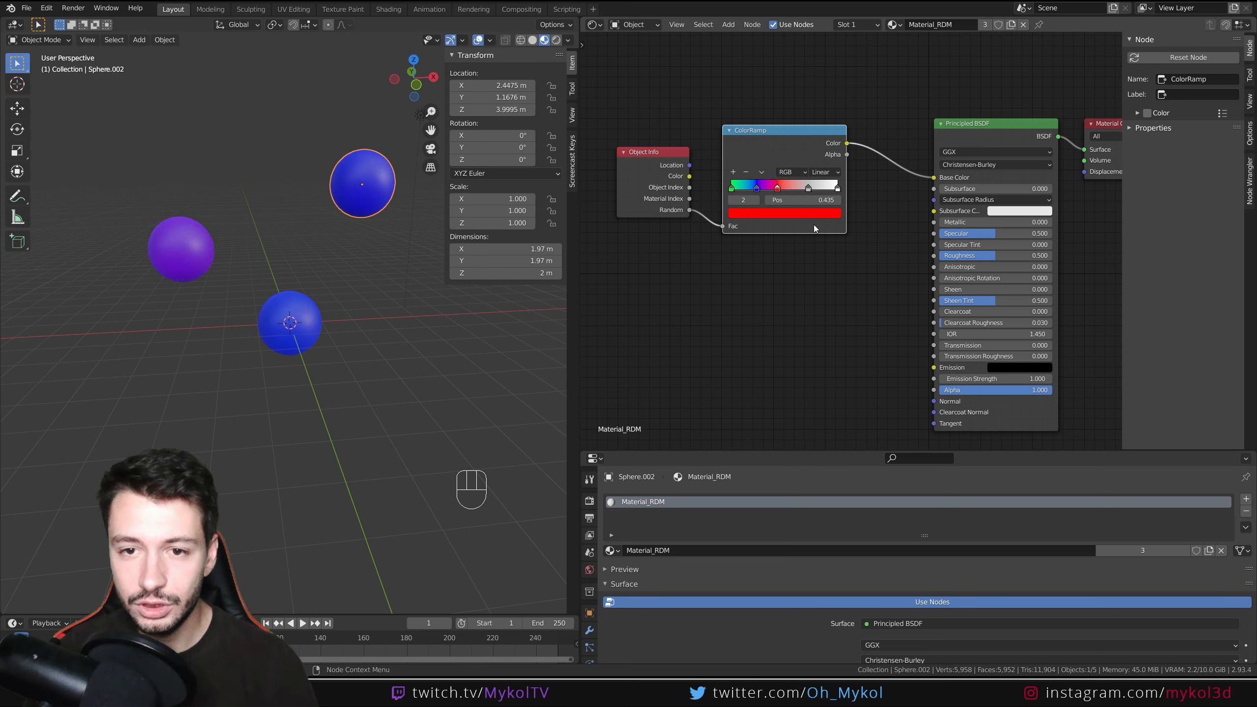
pyautogui.click(807, 189)
pyautogui.click(803, 214)
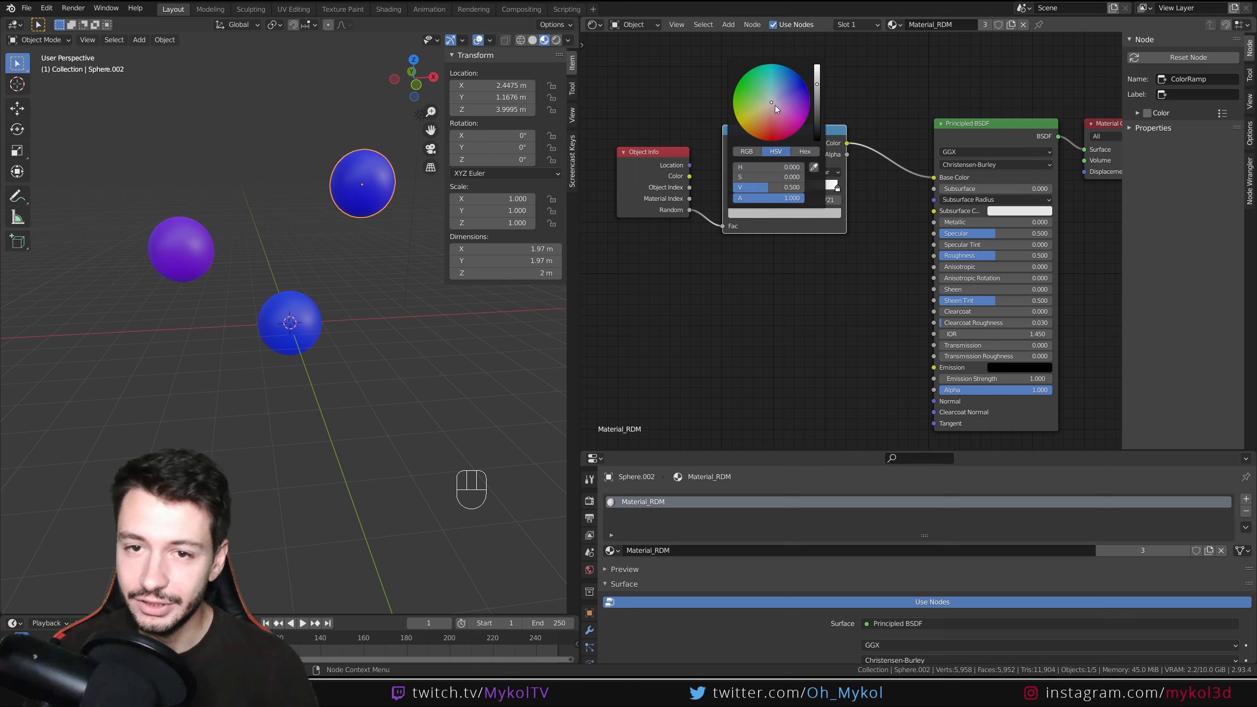
pyautogui.moveTo(776, 110); pyautogui.dragTo(741, 125)
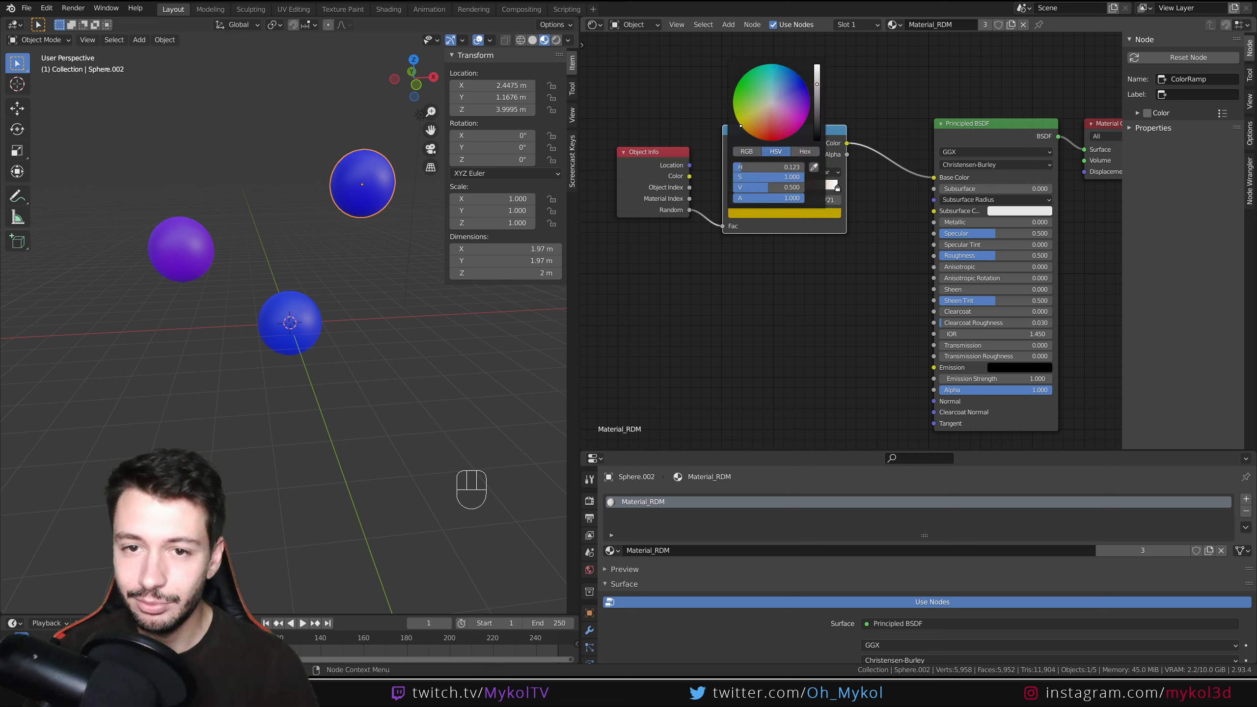
pyautogui.moveTo(818, 84); pyautogui.dragTo(817, 67)
# - Delete the ColorRamp's white end stop and redistribute the remaining stops, placing the blue one at 0.313
pyautogui.click(838, 189)
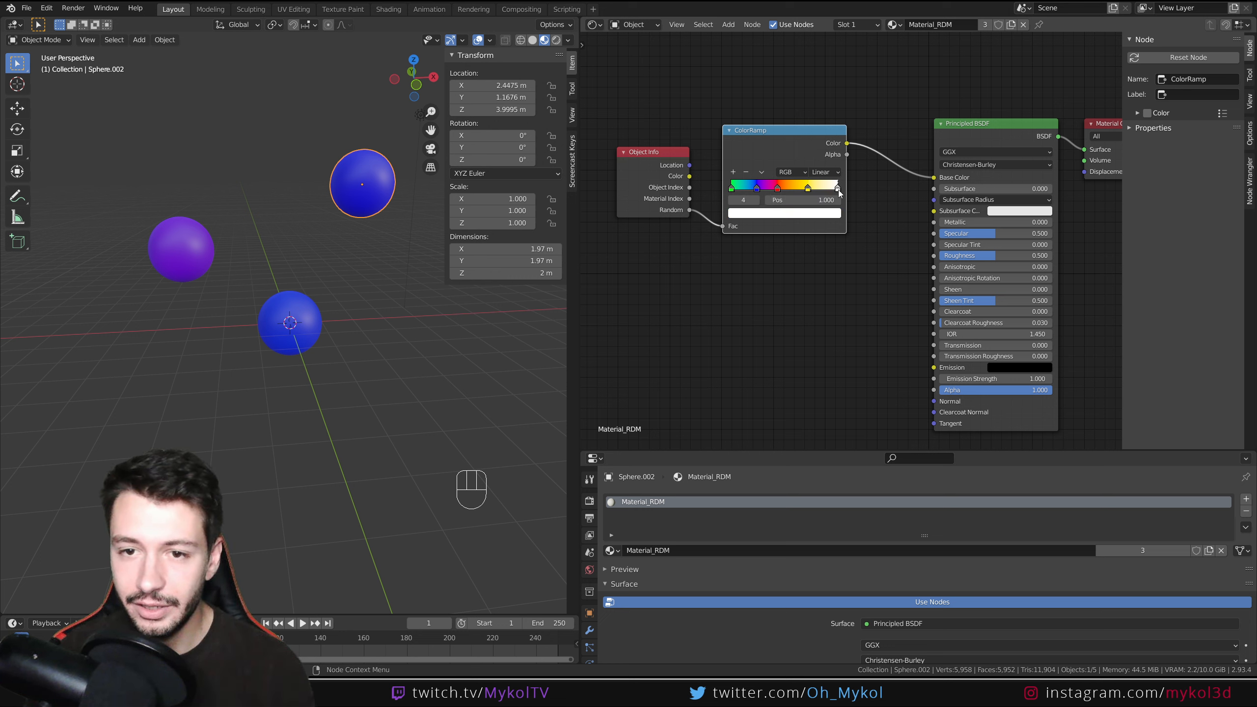
pyautogui.click(746, 172)
pyautogui.moveTo(809, 192); pyautogui.dragTo(761, 192)
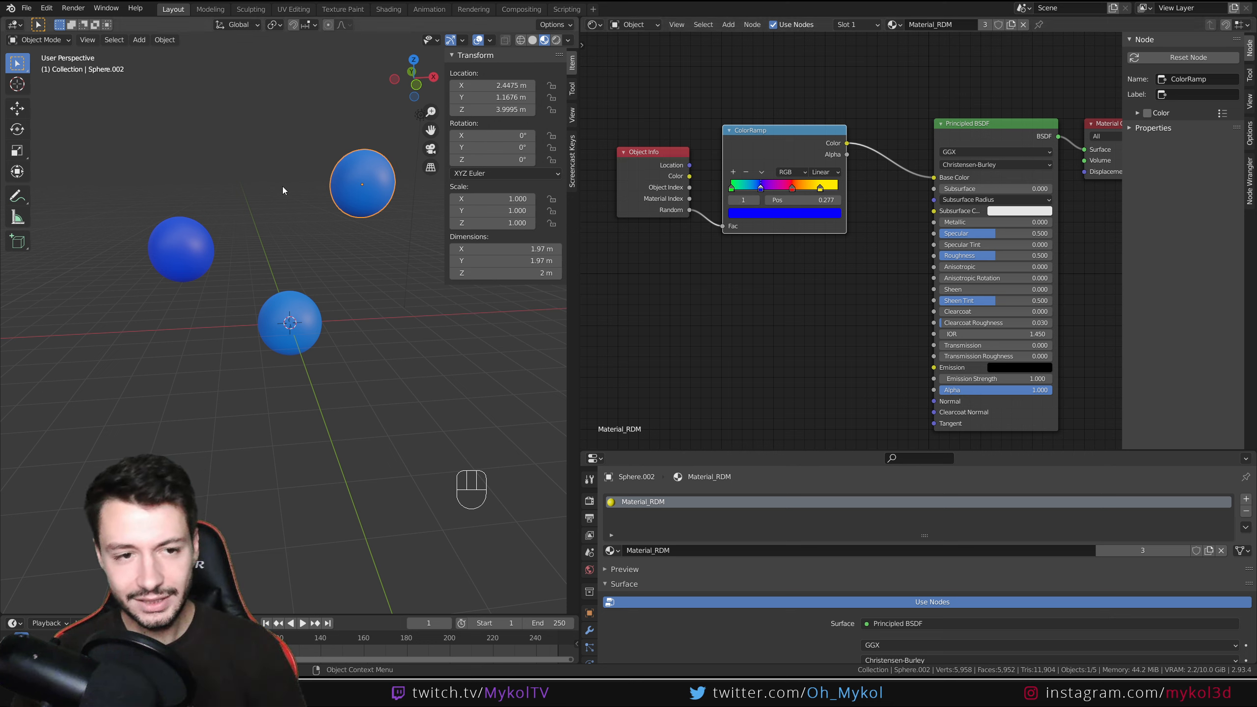
pyautogui.moveTo(303, 347); pyautogui.dragTo(326, 316, button='middle')
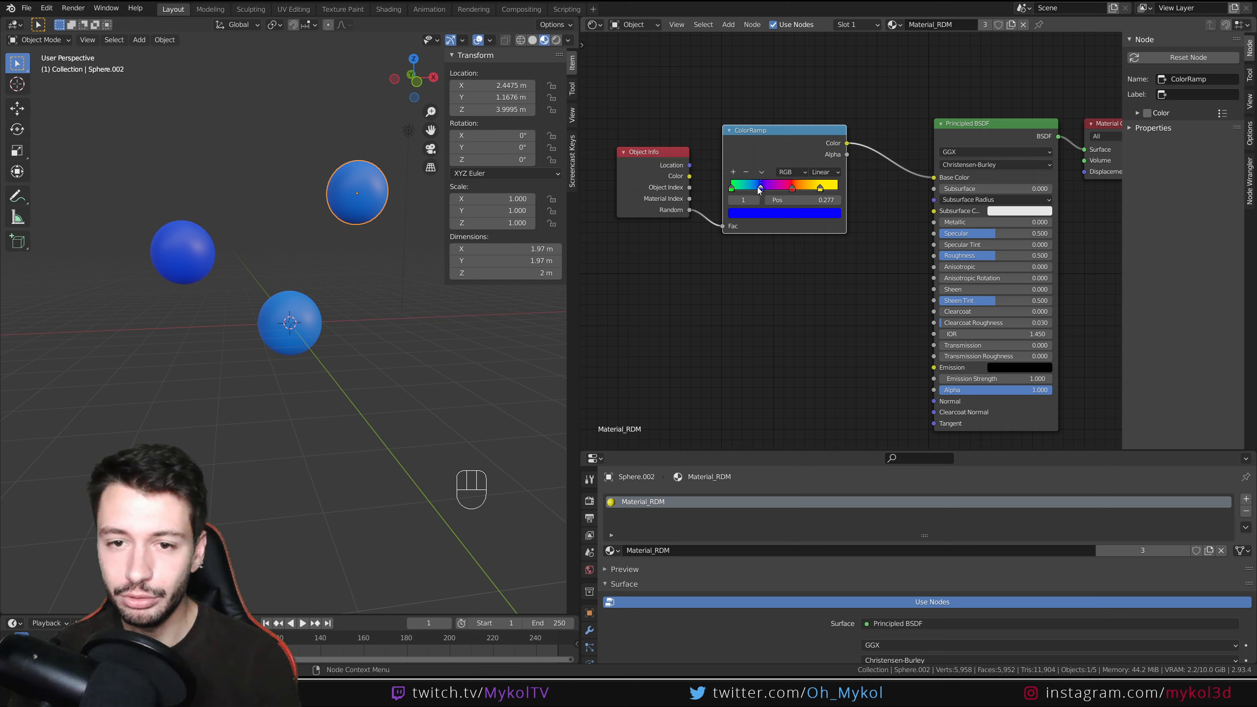
pyautogui.moveTo(760, 191); pyautogui.dragTo(765, 190)
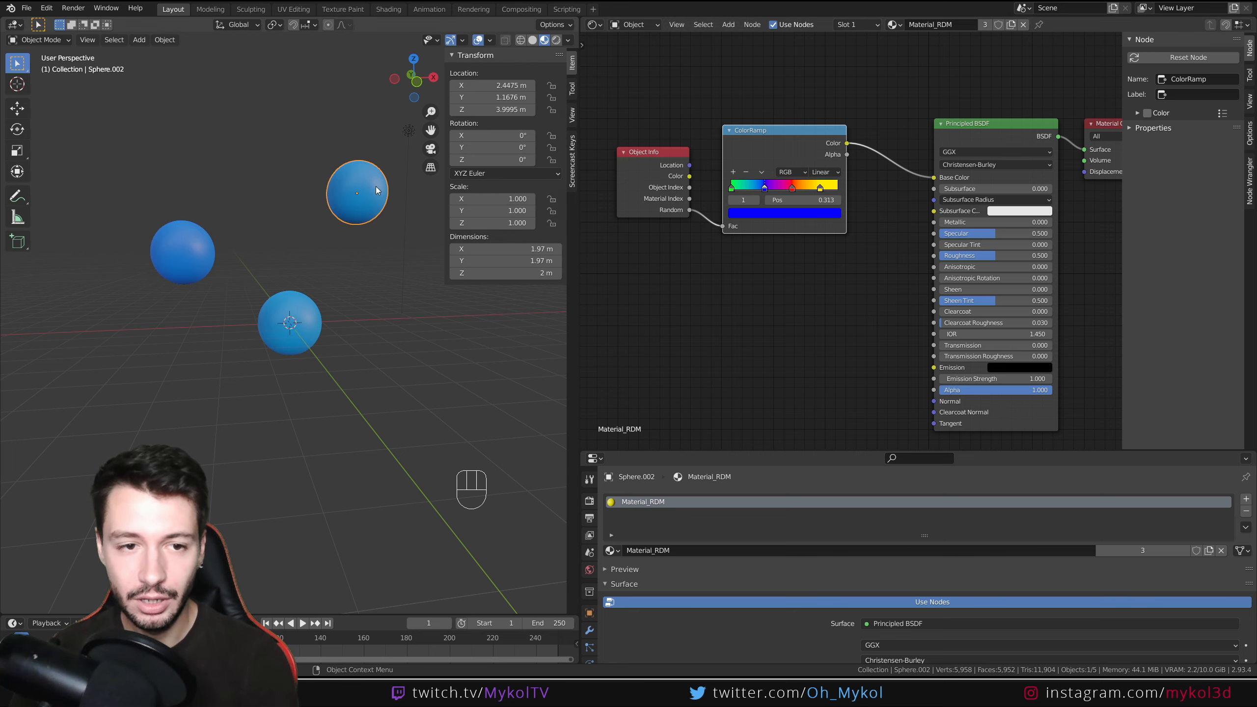
# - Delete the two duplicated spheres, keeping only the original one at the world origin
pyautogui.press('Delete')
pyautogui.click(207, 240)
pyautogui.press('Delete')
# - Duplicate the sphere at the origin into twelve copies scattered around it in the 3D viewport
pyautogui.click(304, 325)
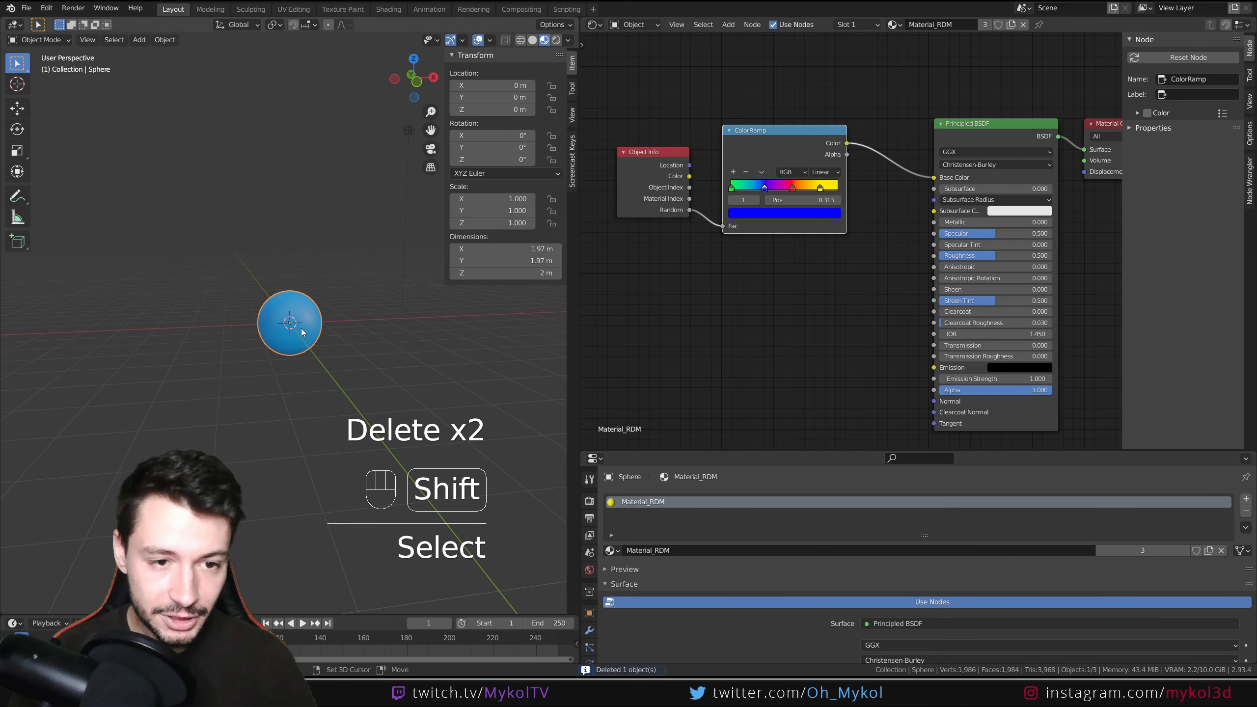
pyautogui.hotkey('shift', 'd')
pyautogui.click(200, 291)
pyautogui.hotkey('shift', 'd')
pyautogui.click(317, 168)
pyautogui.hotkey('shift', 'd')
pyautogui.click(411, 298)
pyautogui.hotkey('shift', 'd')
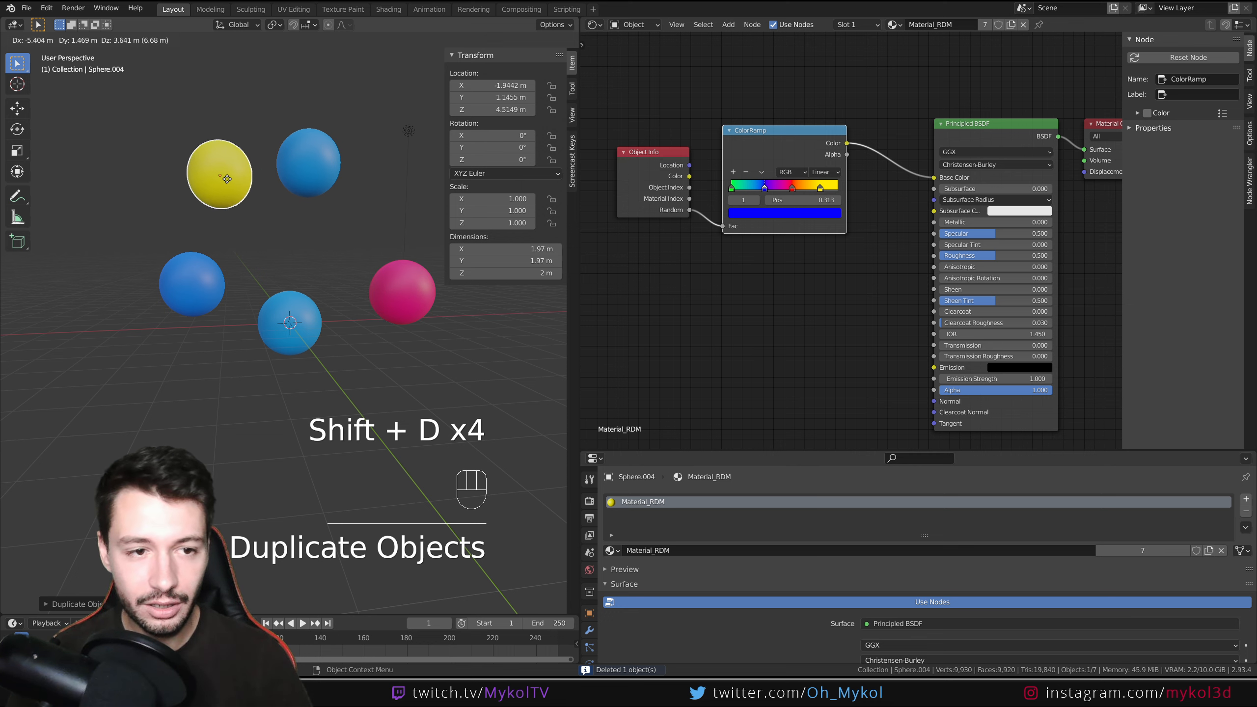
pyautogui.click(209, 166)
pyautogui.hotkey('shift', 'd')
pyautogui.click(70, 302)
pyautogui.hotkey('shift', 'd')
pyautogui.click(204, 417)
pyautogui.hotkey('shift', 'd')
pyautogui.click(368, 228)
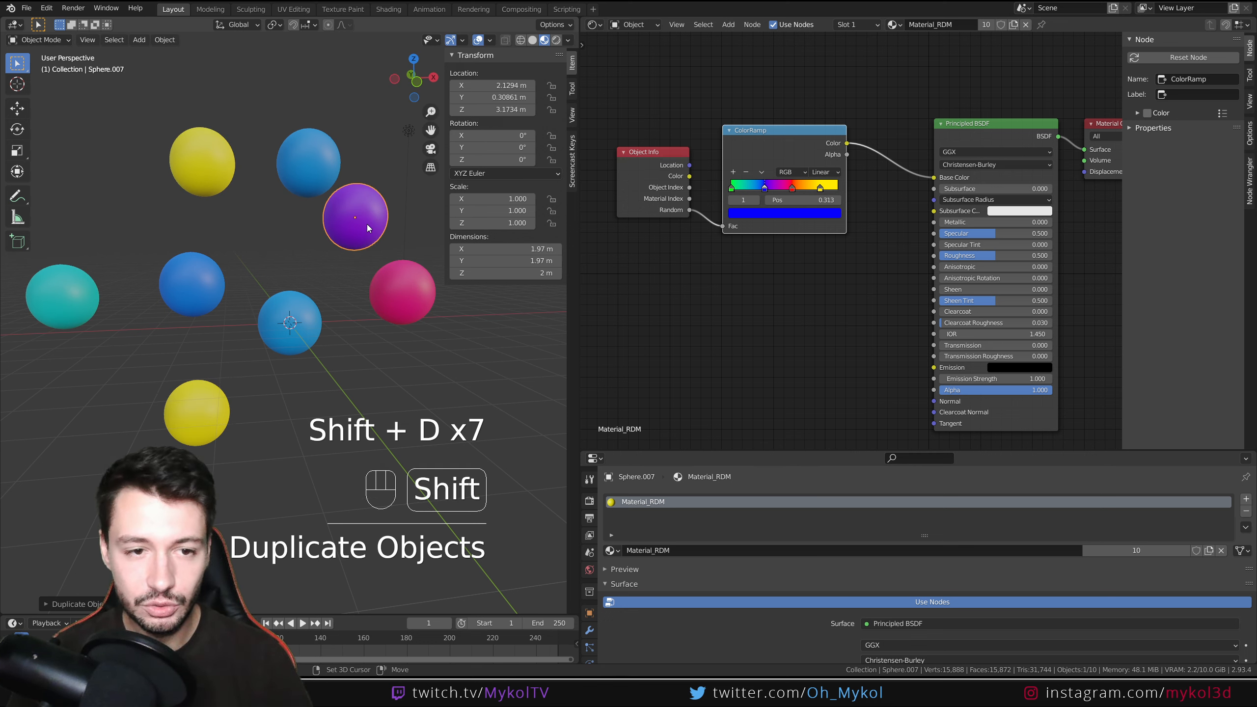
pyautogui.hotkey('shift', 'd')
pyautogui.click(434, 385)
pyautogui.hotkey('shift', 'd')
pyautogui.click(117, 194)
pyautogui.hotkey('shift', 'd')
pyautogui.click(261, 87)
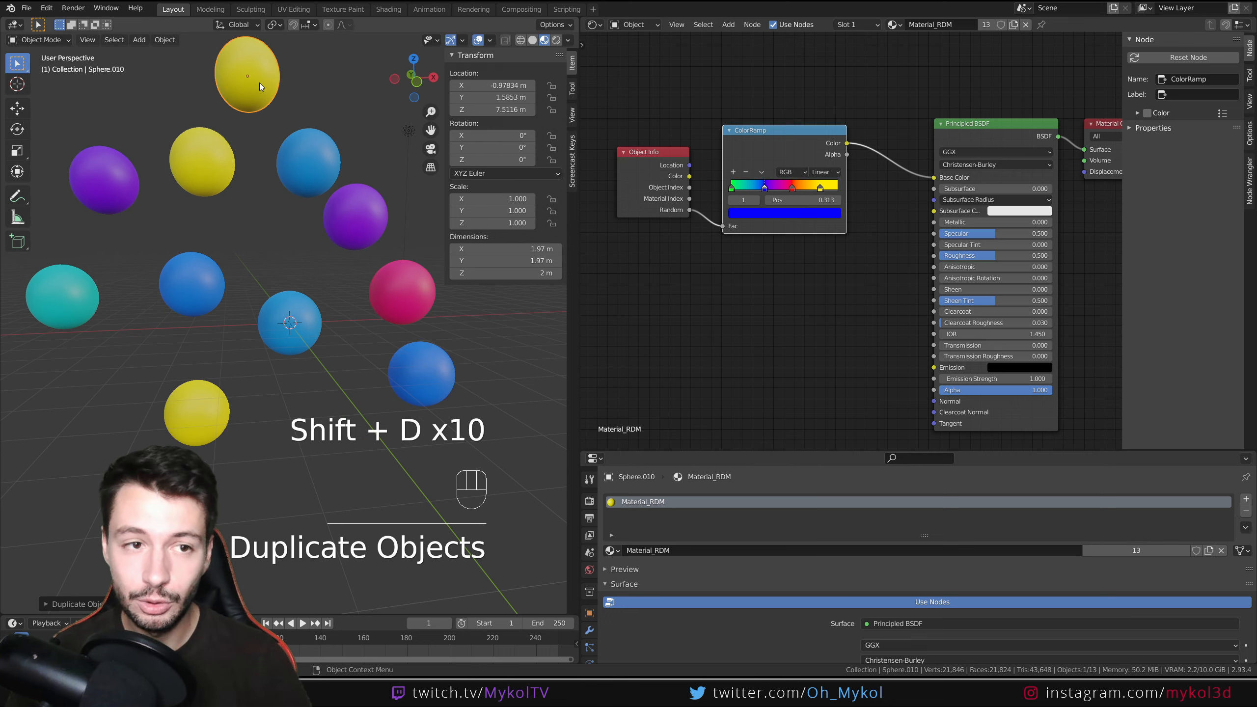
pyautogui.hotkey('shift', 'd')
pyautogui.click(415, 139)
pyautogui.hotkey('shift', 'd')
pyautogui.click(164, 363)
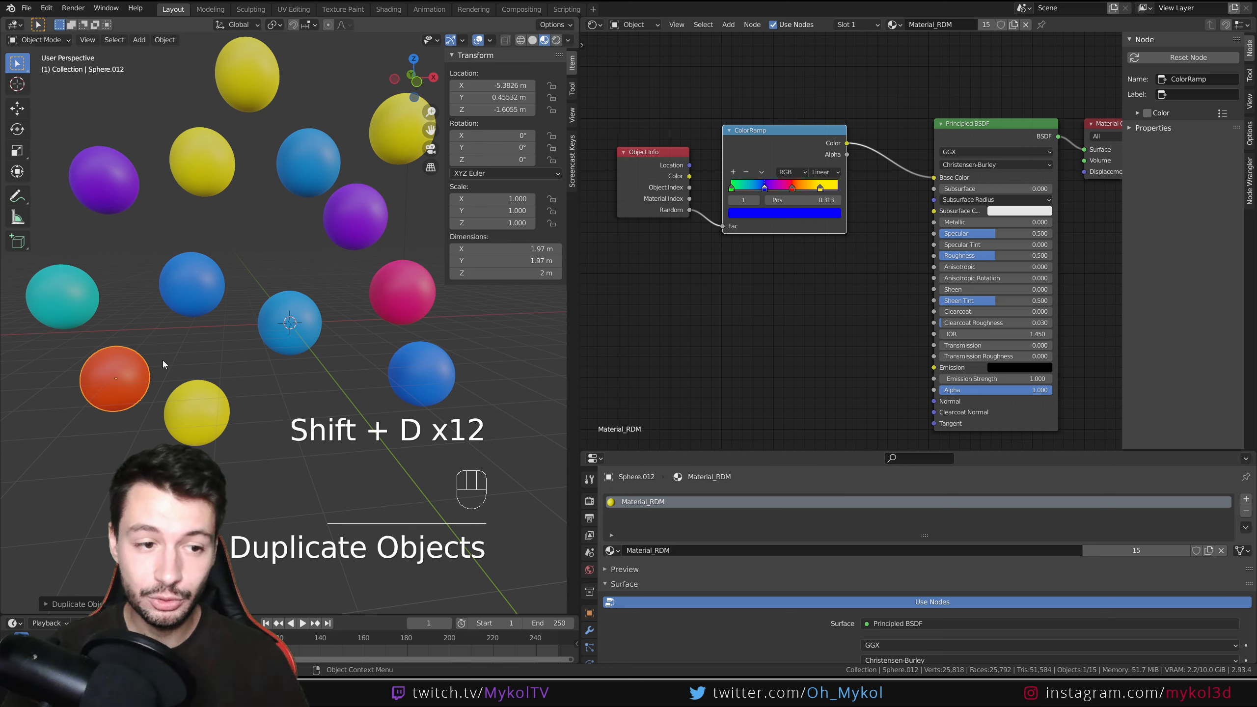
pyautogui.scroll(-2, 165, 364)
pyautogui.keyDown('shift'); pyautogui.moveTo(404, 281); pyautogui.dragTo(403, 319, button='middle'); pyautogui.keyUp('shift')
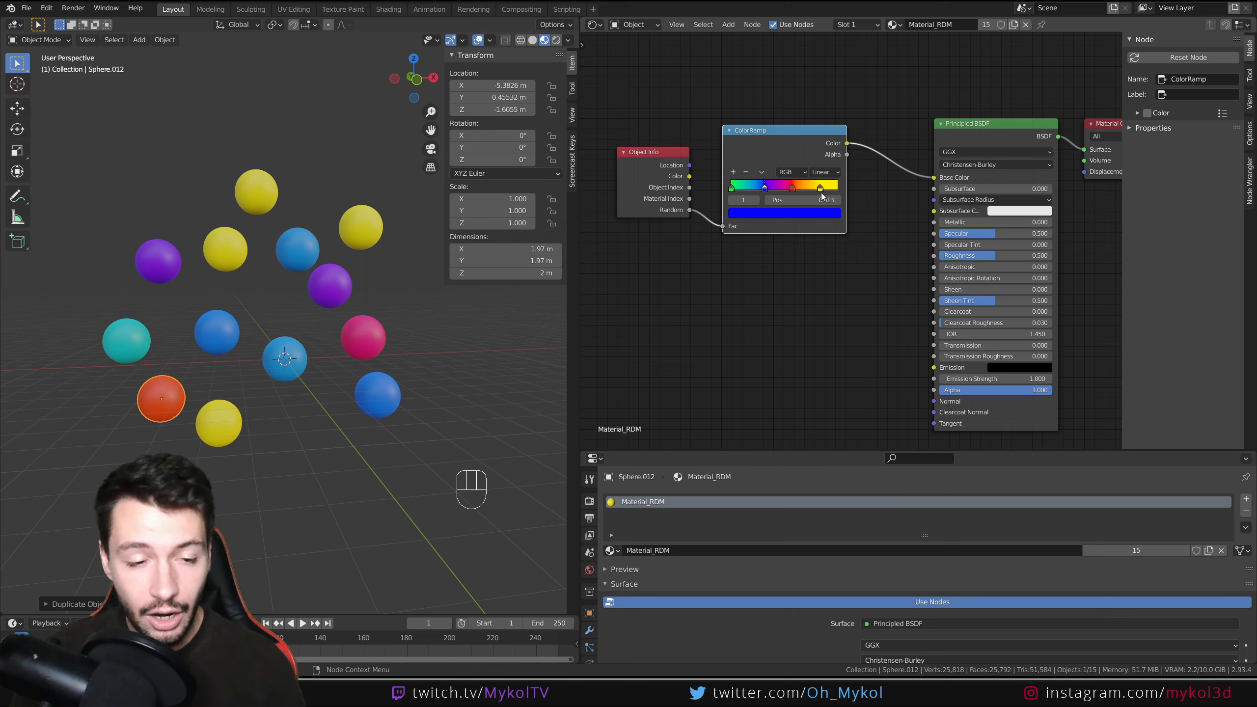
# - Select individual pink, blue and yellow spheres to compare their colors with the ColorRamp gradient
pyautogui.scroll(1, 396, 345)
pyautogui.click(395, 341)
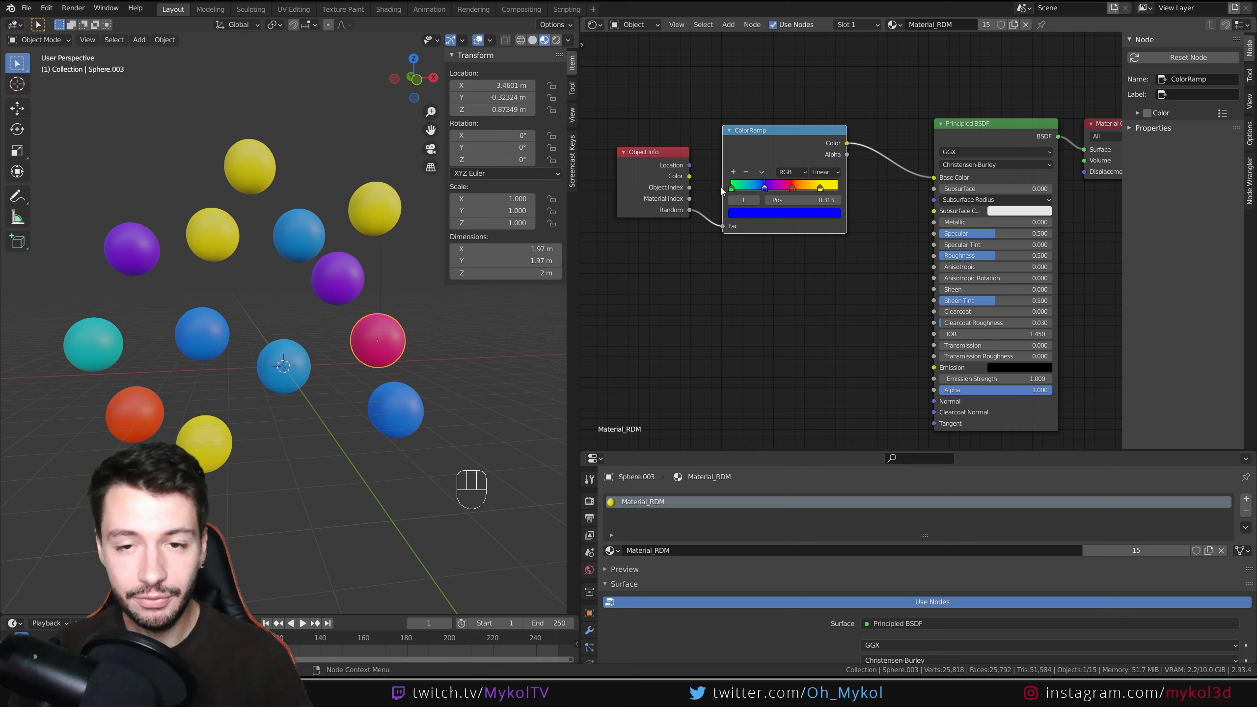
pyautogui.click(399, 408)
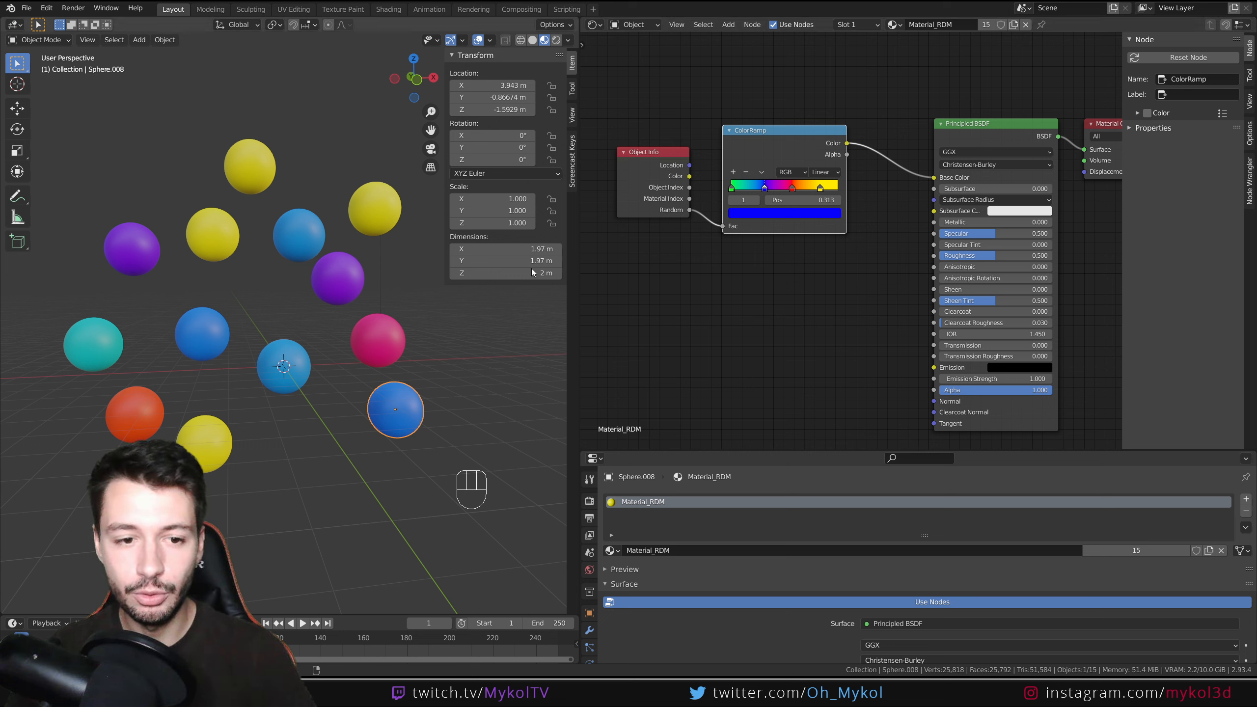
pyautogui.click(204, 433)
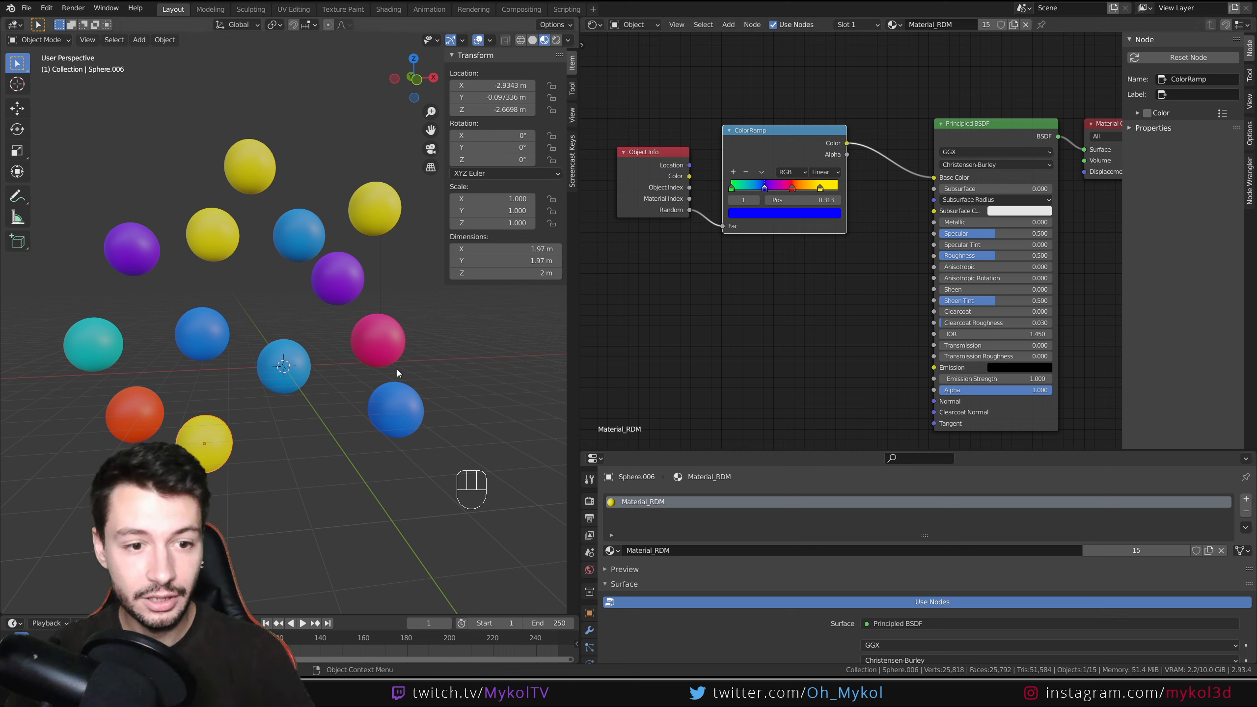
pyautogui.click(401, 338)
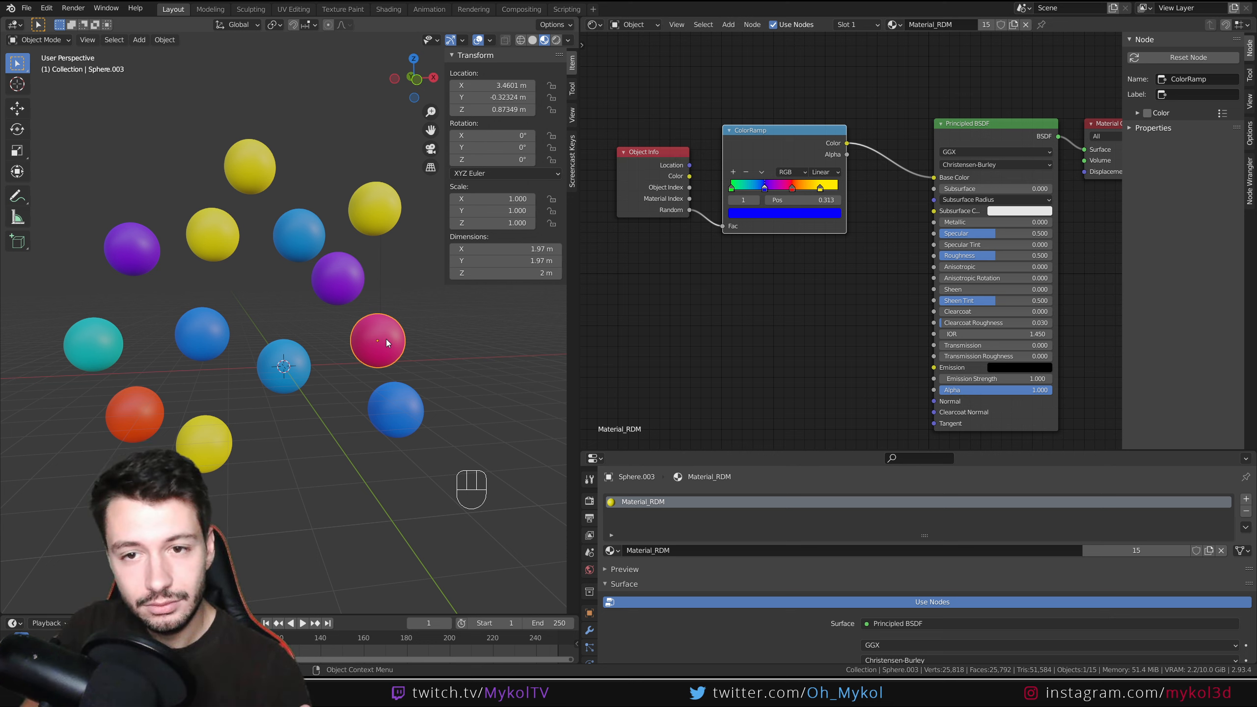
# - Switch the ColorRamp's interpolation to Constant and move the blue stop to position 0.263
pyautogui.click(826, 174)
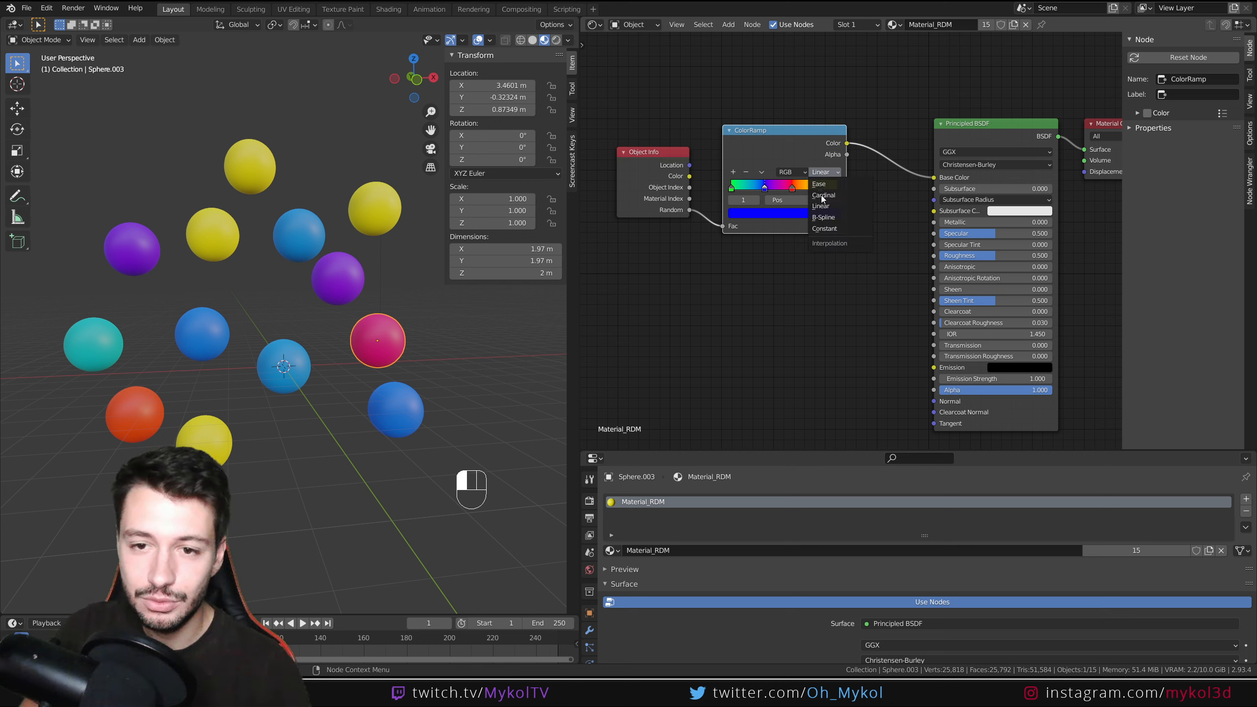
pyautogui.click(825, 229)
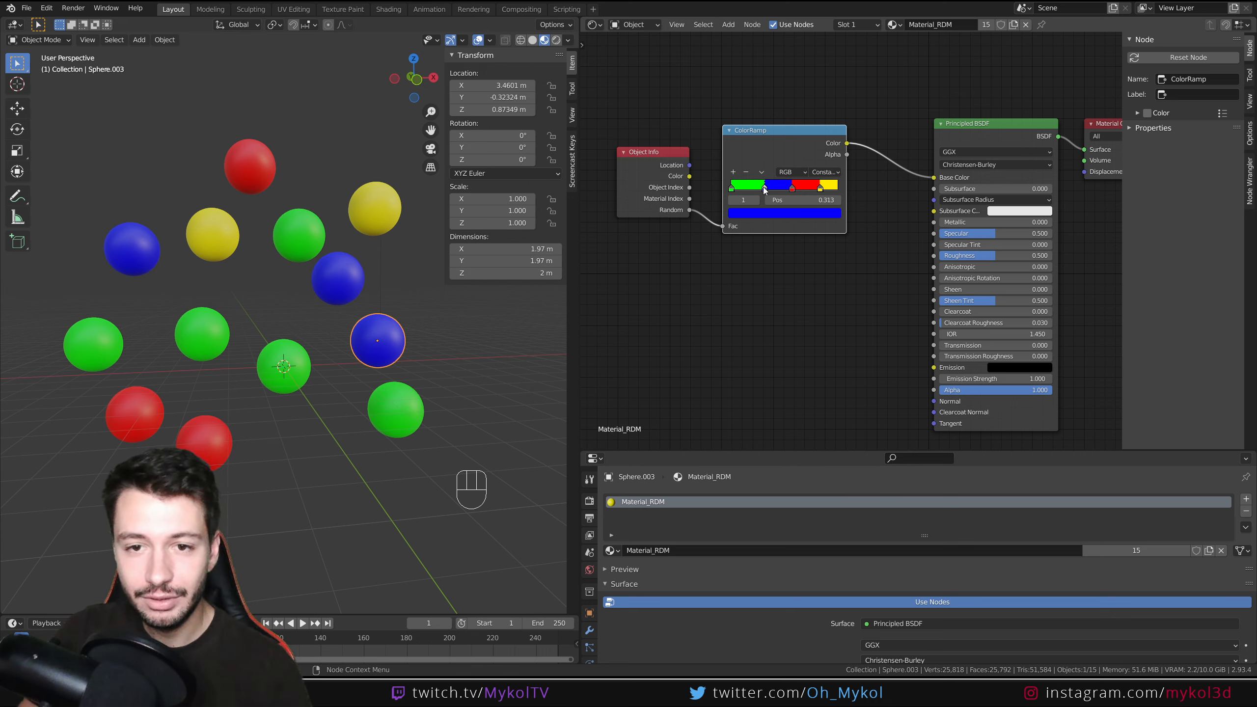
pyautogui.moveTo(764, 190); pyautogui.dragTo(759, 192)
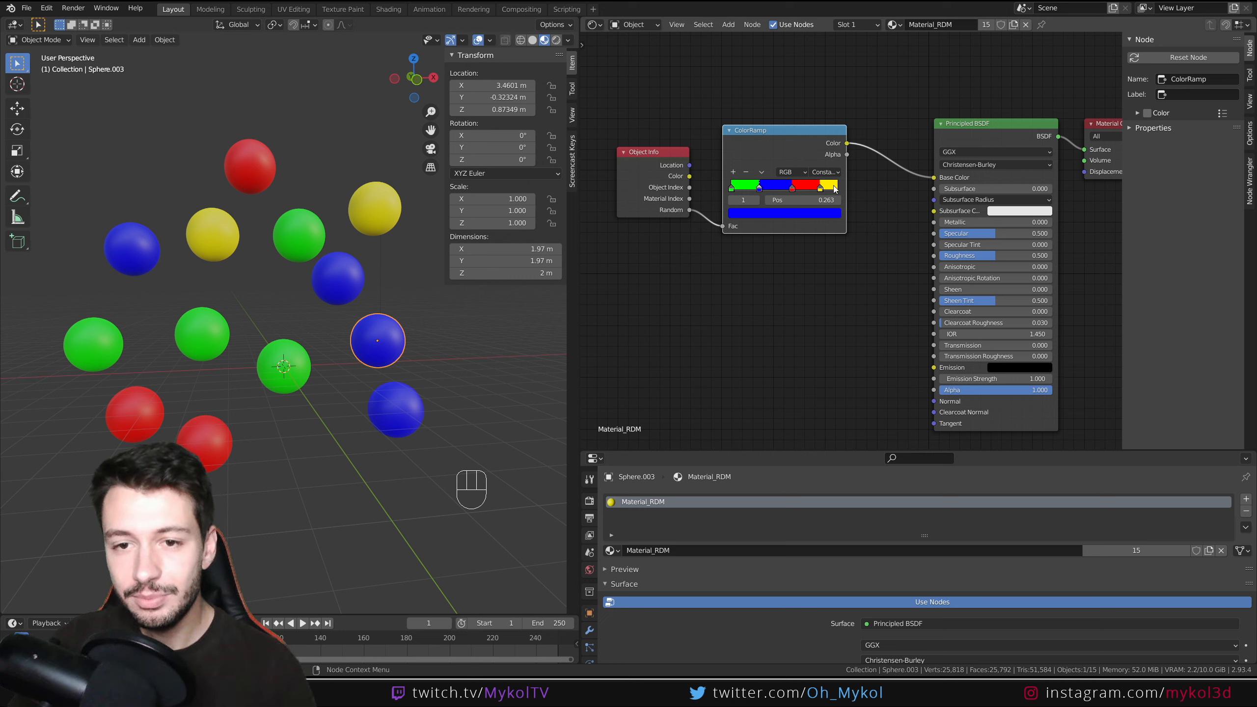
# - Reposition the ColorRamp stops so that green and blue bands are narrow, red covers most of the ramp, and yellow starts at 0.815
pyautogui.moveTo(757, 193); pyautogui.dragTo(787, 193)
pyautogui.click(792, 189)
pyautogui.click(788, 191)
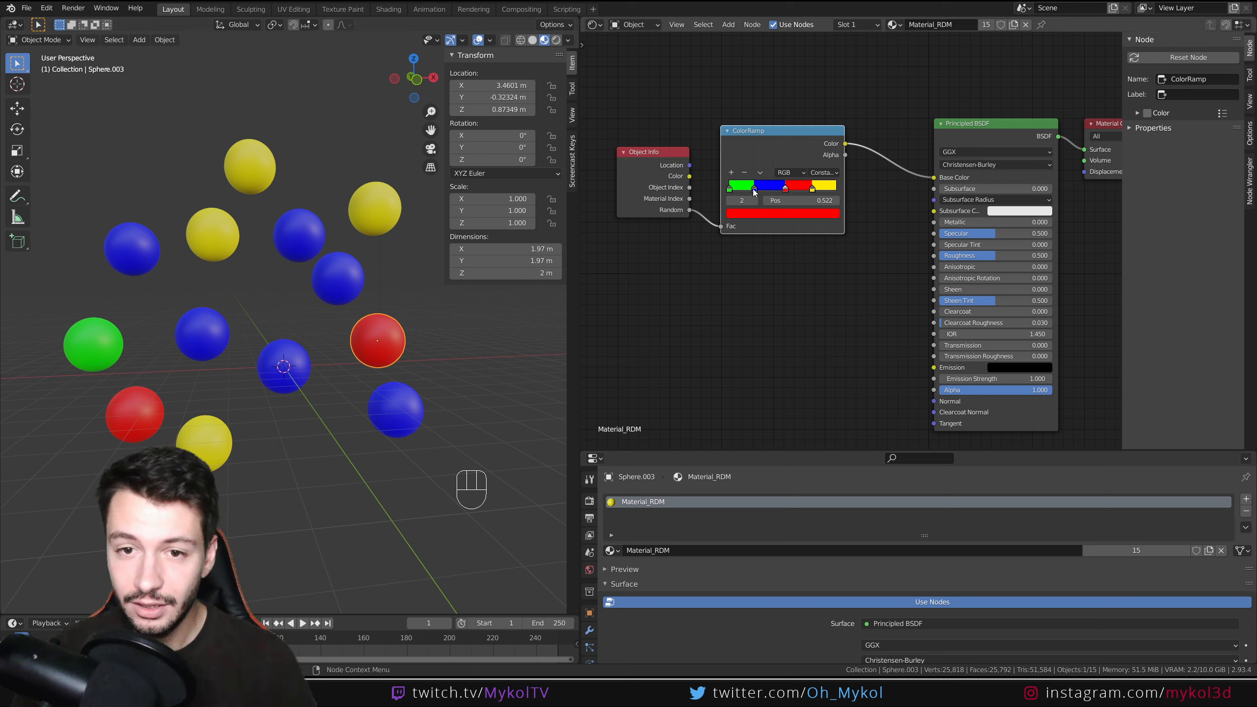
pyautogui.moveTo(754, 189); pyautogui.dragTo(817, 190)
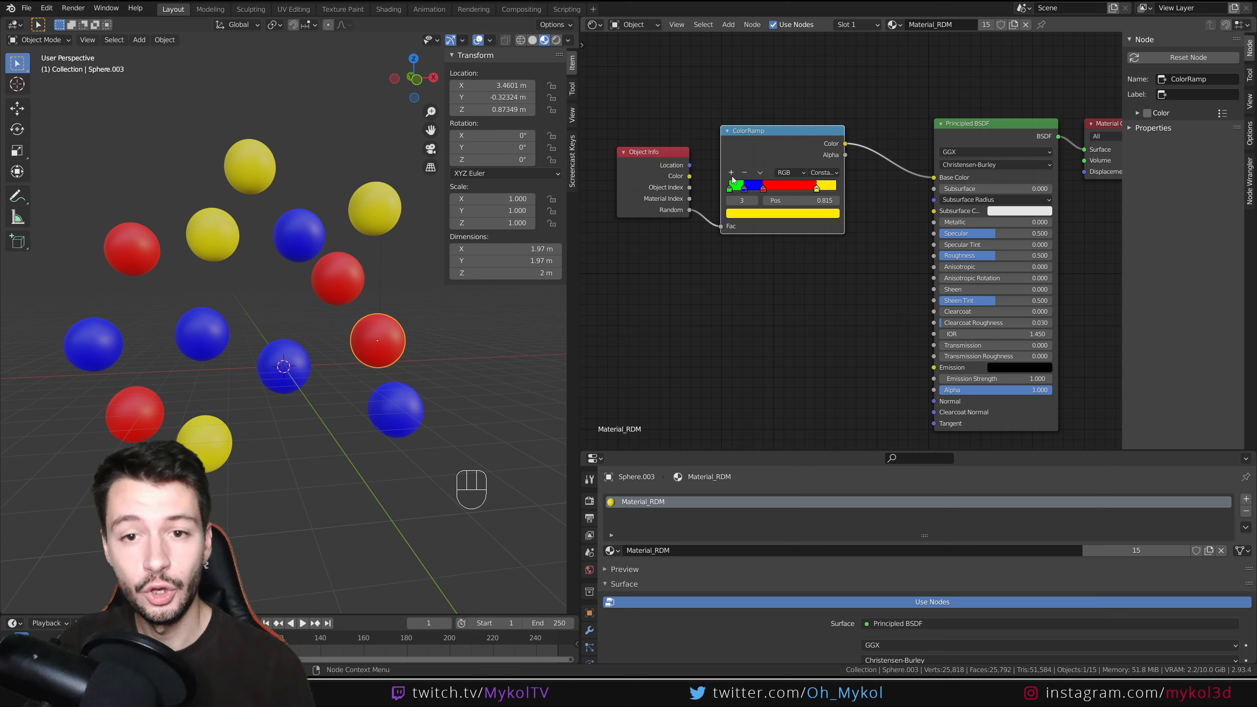
# - Duplicate the spheres eight more times, placing the copies above and beside the existing group
pyautogui.moveTo(469, 329); pyautogui.dragTo(299, 353, button='middle')
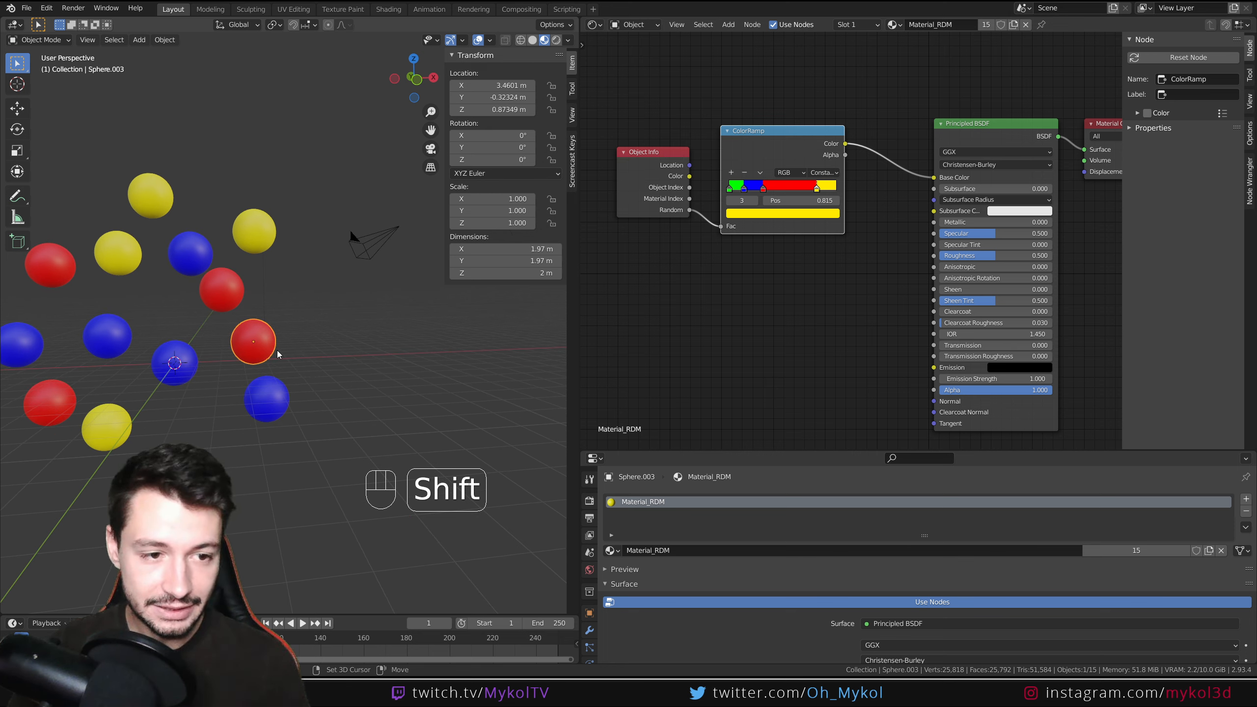
pyautogui.hotkey('shift', 'd')
pyautogui.click(352, 287)
pyautogui.hotkey('shift', 'd')
pyautogui.click(350, 195)
pyautogui.hotkey('shift', 'd')
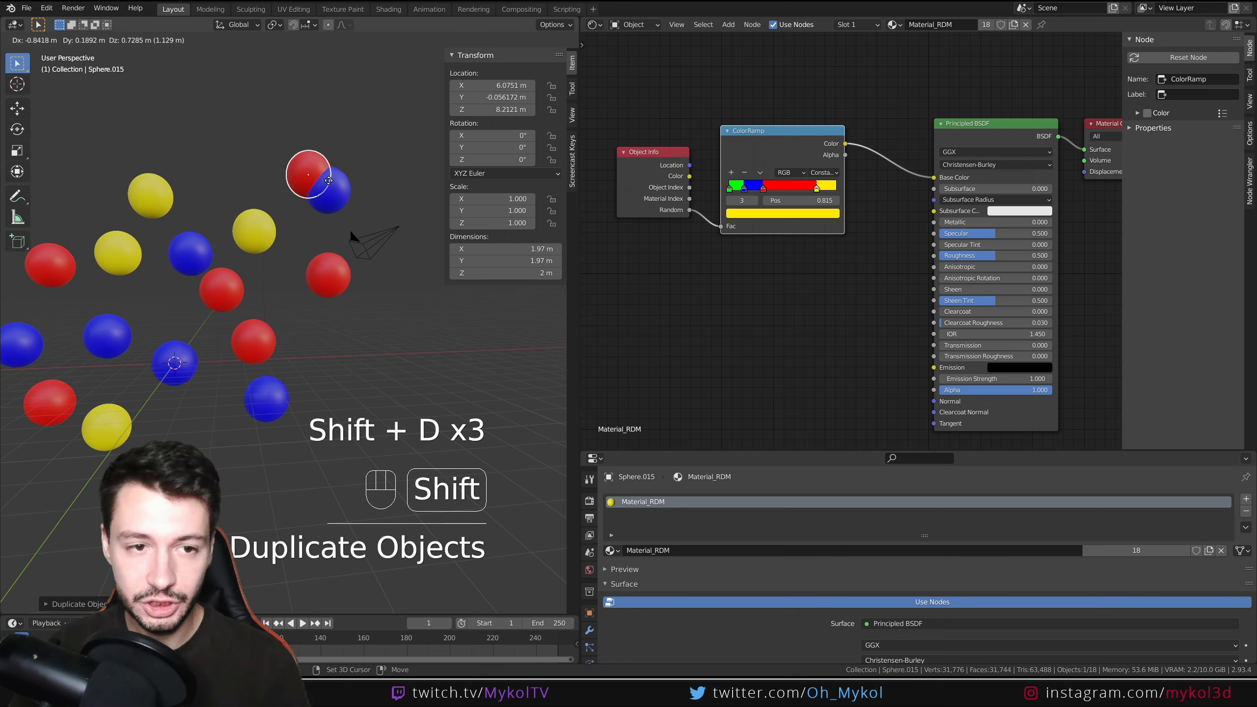
pyautogui.click(300, 155)
pyautogui.hotkey('shift', 'd')
pyautogui.click(232, 139)
pyautogui.hotkey('shift', 'd')
pyautogui.click(146, 141)
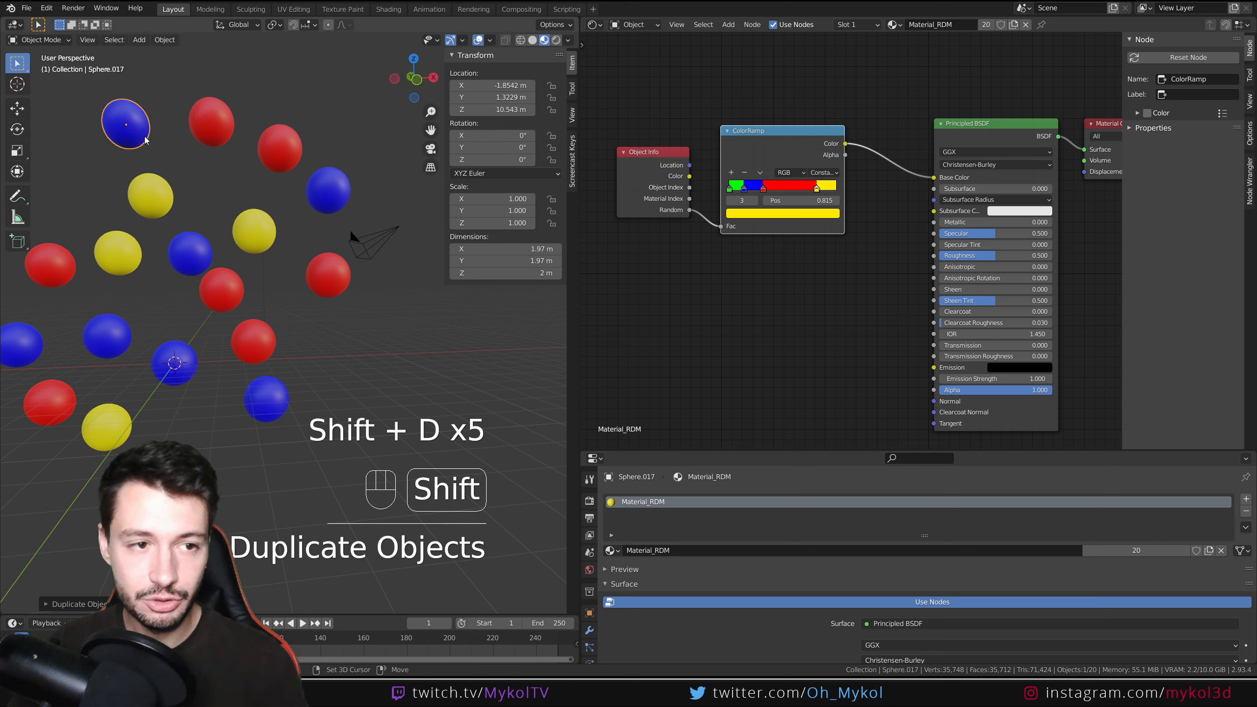
pyautogui.hotkey('shift', 'd')
pyautogui.click(89, 189)
pyautogui.hotkey('shift', 'd')
pyautogui.click(235, 179)
pyautogui.hotkey('shift', 'd')
pyautogui.click(361, 122)
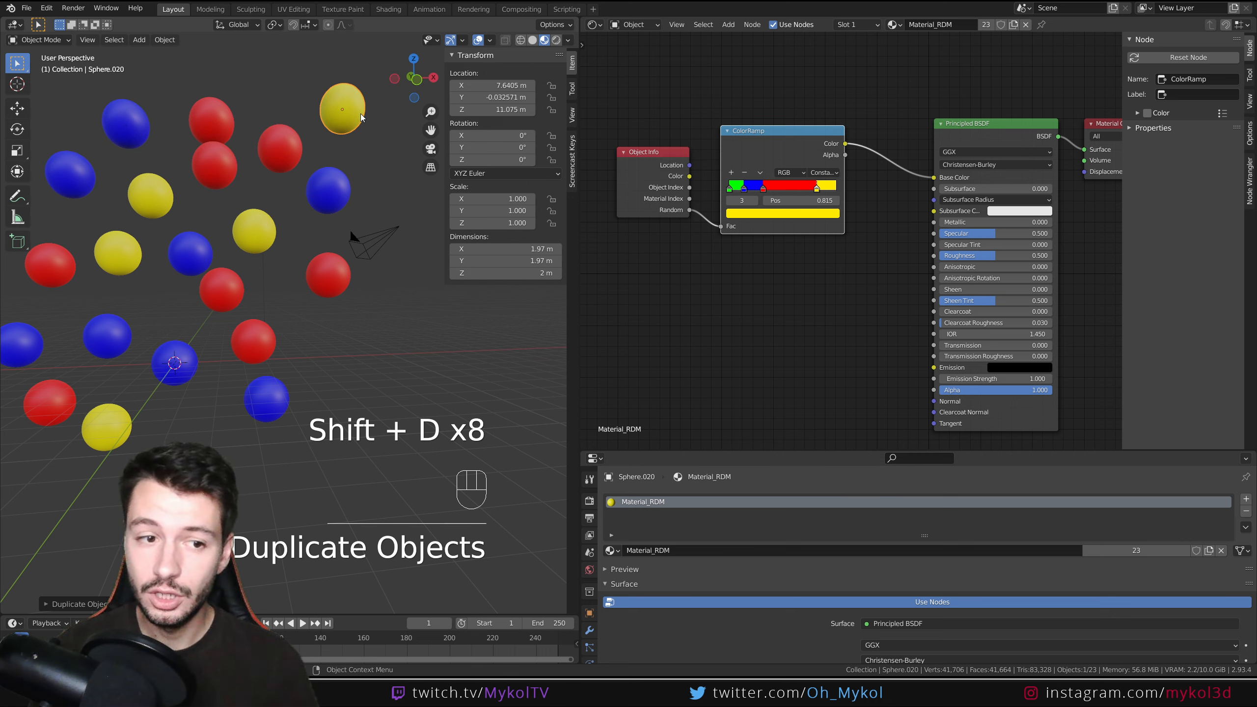
pyautogui.moveTo(401, 175); pyautogui.dragTo(324, 286, button='middle')
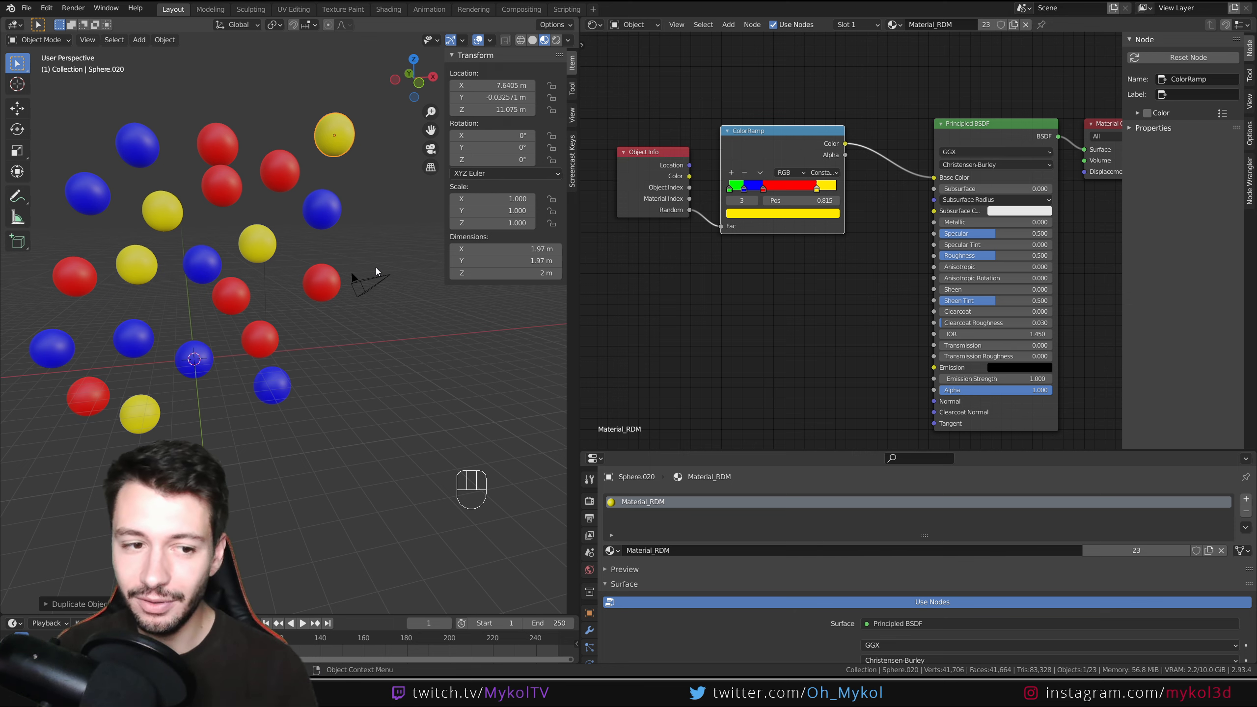
# - Delete all objects in the scene except the sphere at the world origin
pyautogui.scroll(-2, 379, 244)
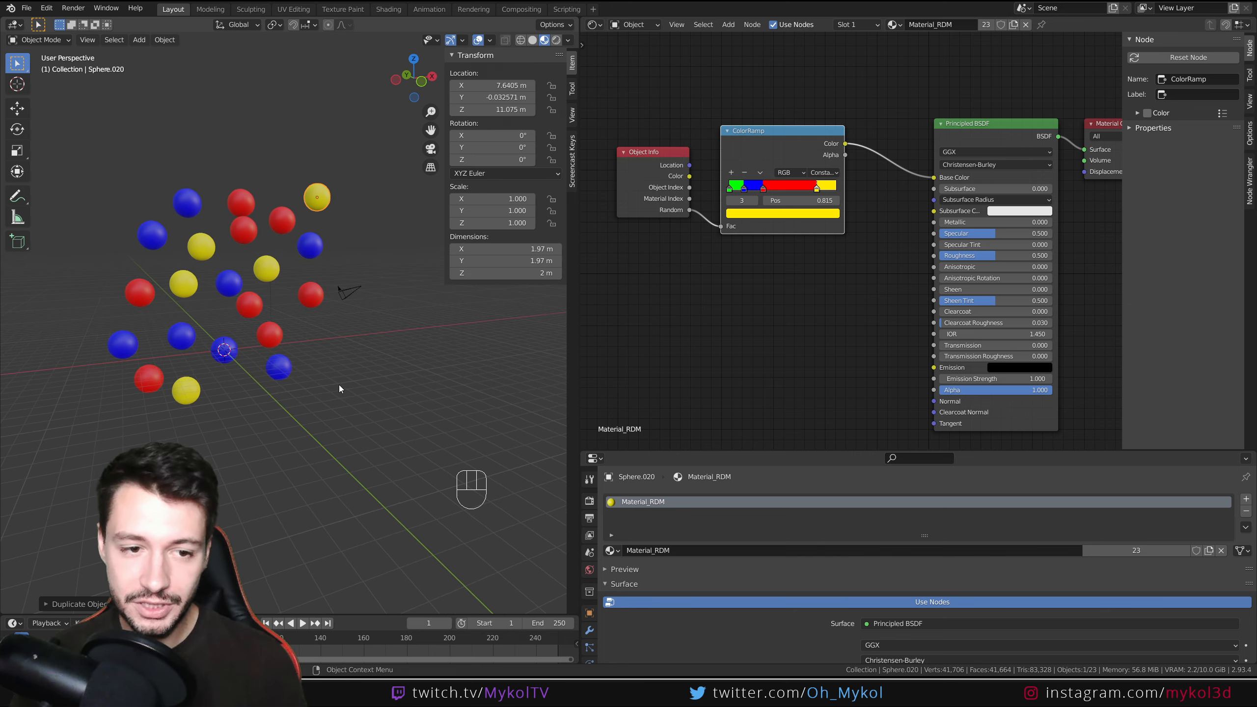
pyautogui.moveTo(409, 422); pyautogui.dragTo(114, 153)
pyautogui.scroll(4, 142, 217)
pyautogui.keyDown('shift'); pyautogui.moveTo(195, 387); pyautogui.dragTo(244, 380, button='middle'); pyautogui.keyUp('shift')
pyautogui.press('b')
pyautogui.scroll(-1, 244, 384)
pyautogui.press('Delete')
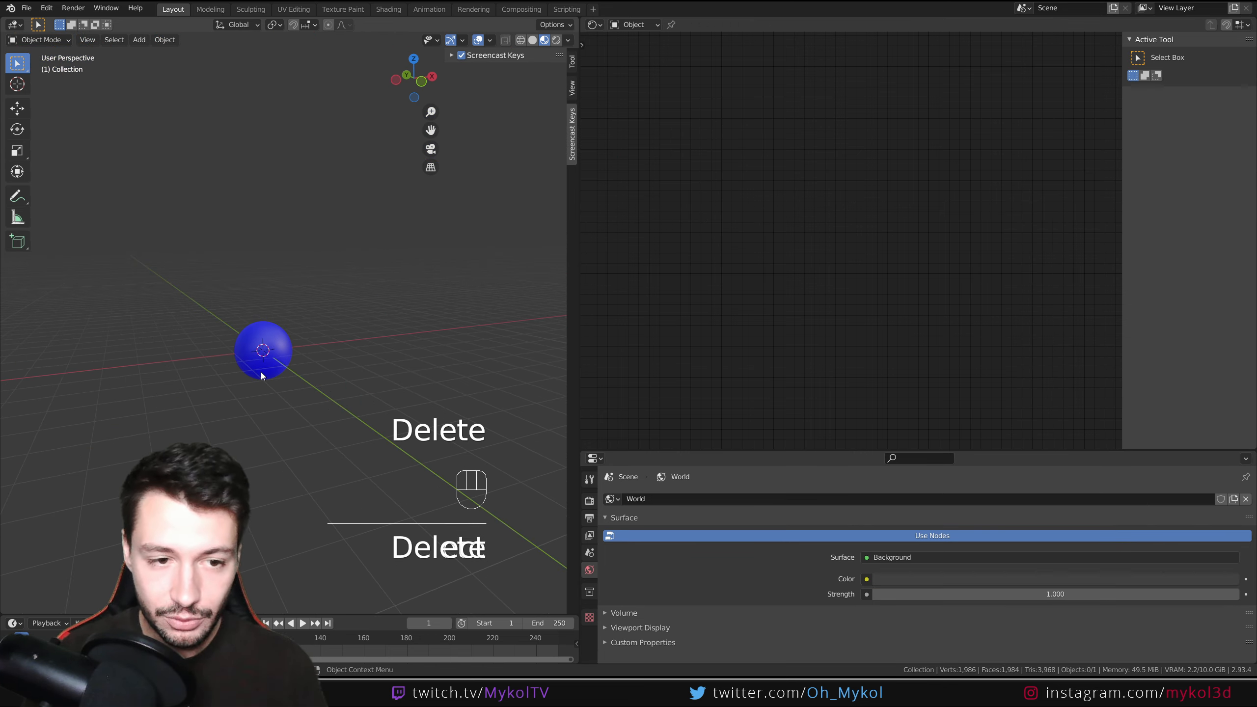
# - Move the remaining sphere along the X axis to about -6.93 m
pyautogui.scroll(-3, 244, 388)
pyautogui.click(273, 335)
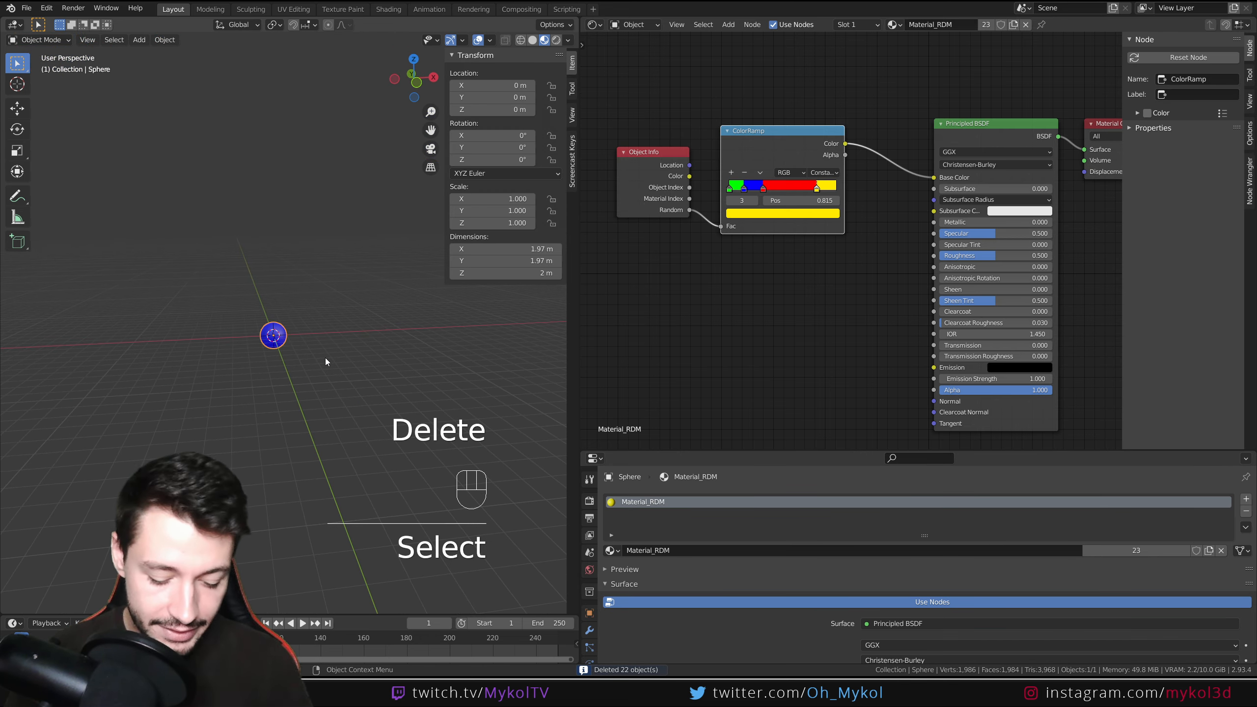
pyautogui.press('g')
pyautogui.press('x')
pyautogui.click(255, 374)
# - Add a plane mesh at the world origin
pyautogui.hotkey('shift', 'a')
pyautogui.moveTo(256, 372)
pyautogui.click(296, 371)
pyautogui.scroll(4, 193, 363)
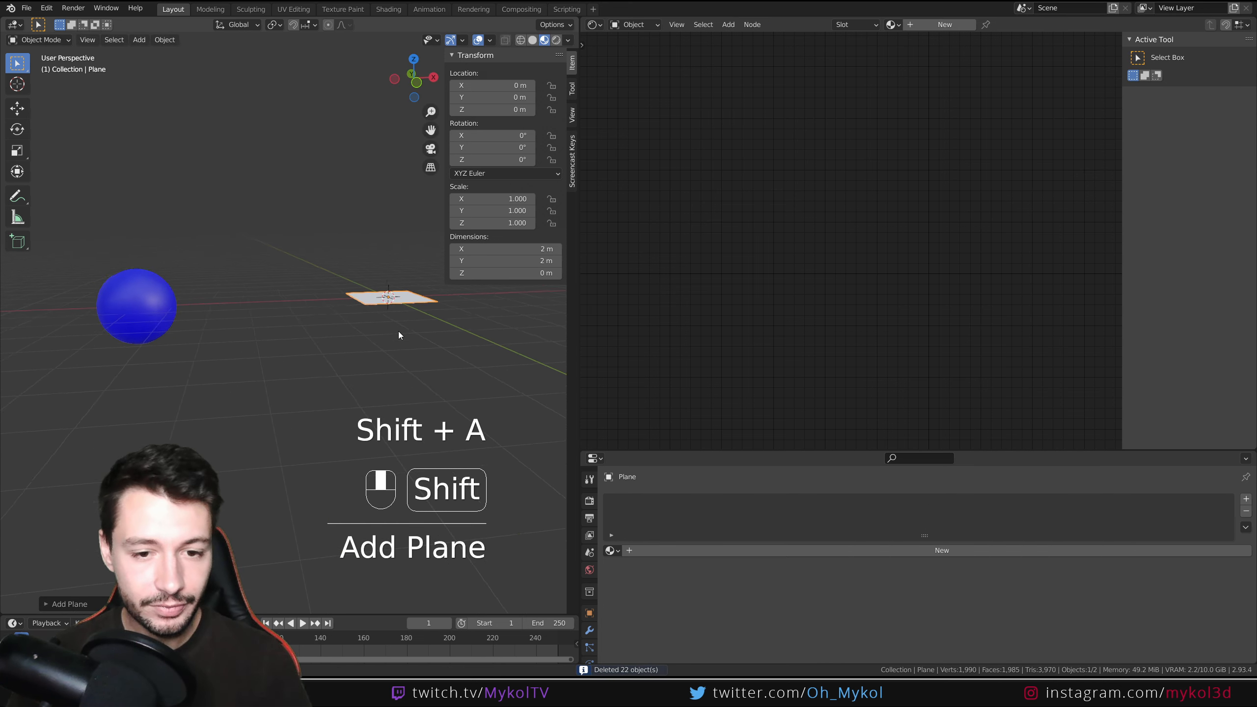
# - Enlarge the properties area, add an emitter particle system to the plane and play the animation to frame 44
pyautogui.moveTo(862, 451); pyautogui.dragTo(867, 273)
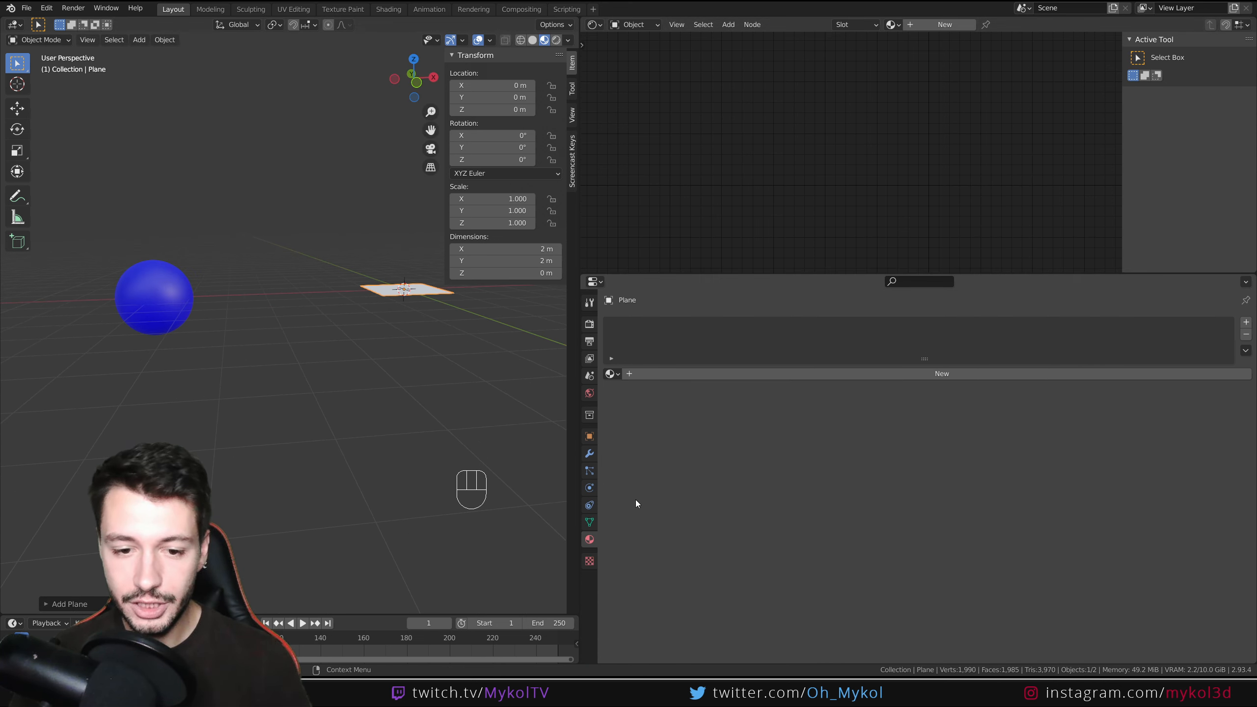
pyautogui.click(594, 473)
pyautogui.click(1246, 321)
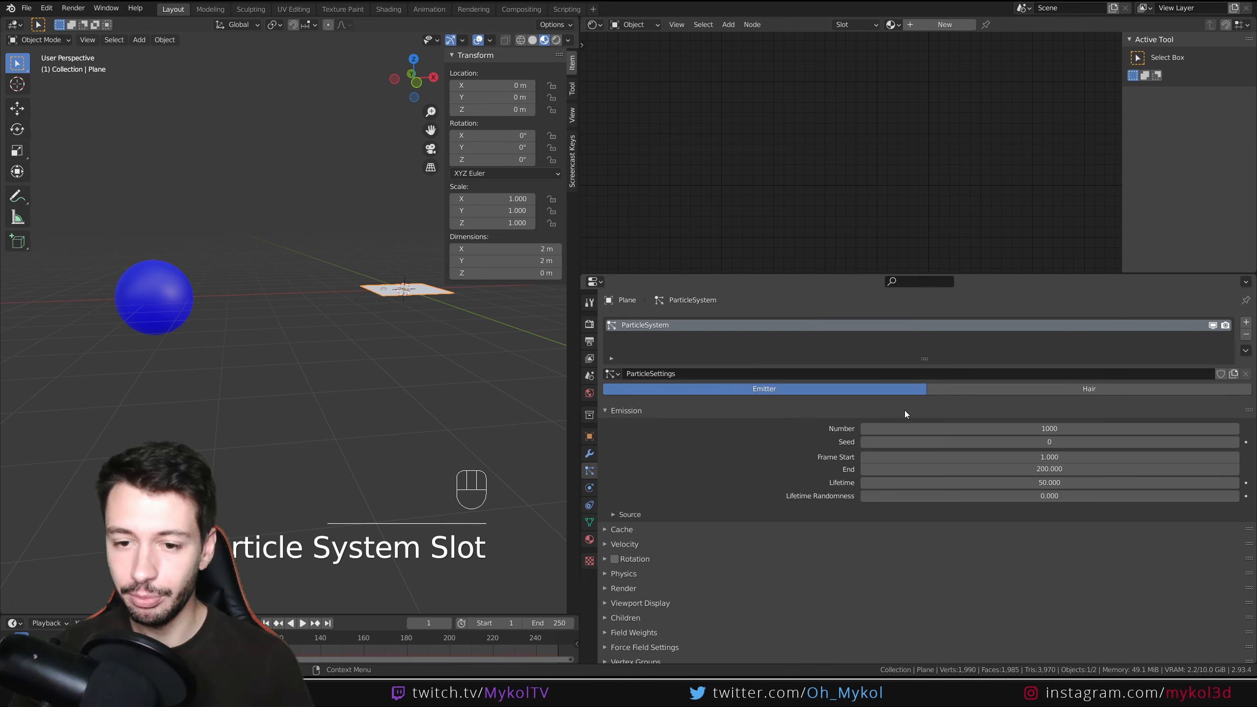
pyautogui.press('space')
pyautogui.keyDown('shift'); pyautogui.moveTo(429, 372); pyautogui.dragTo(347, 355, button='middle'); pyautogui.keyUp('shift')
pyautogui.press('space')
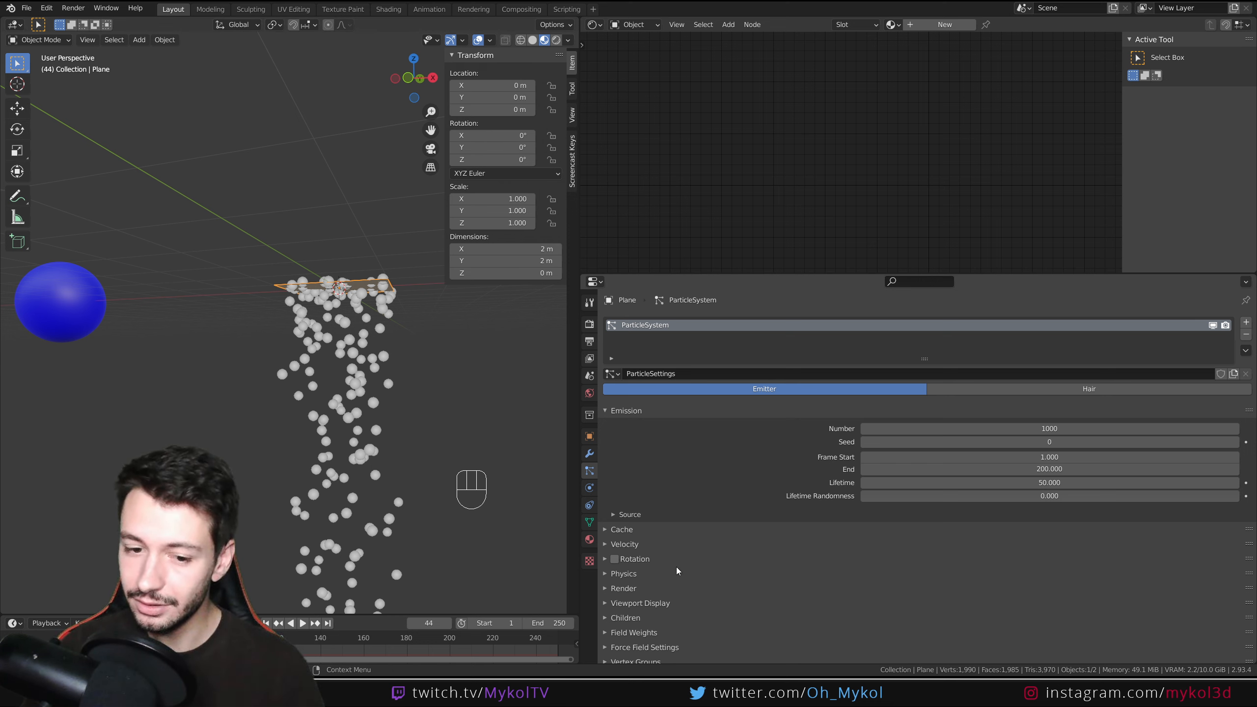
# - Render the plane's particles as Object, using the blue sphere as the instance object
pyautogui.scroll(-2, 675, 567)
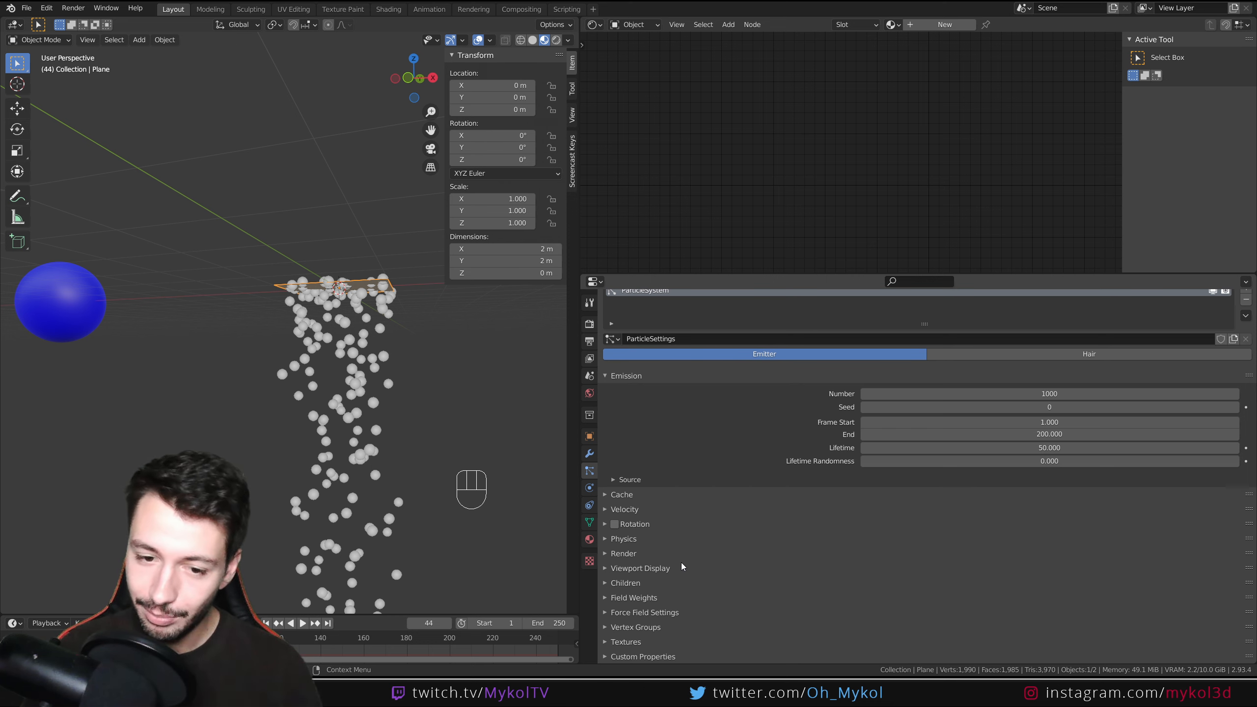
pyautogui.click(624, 553)
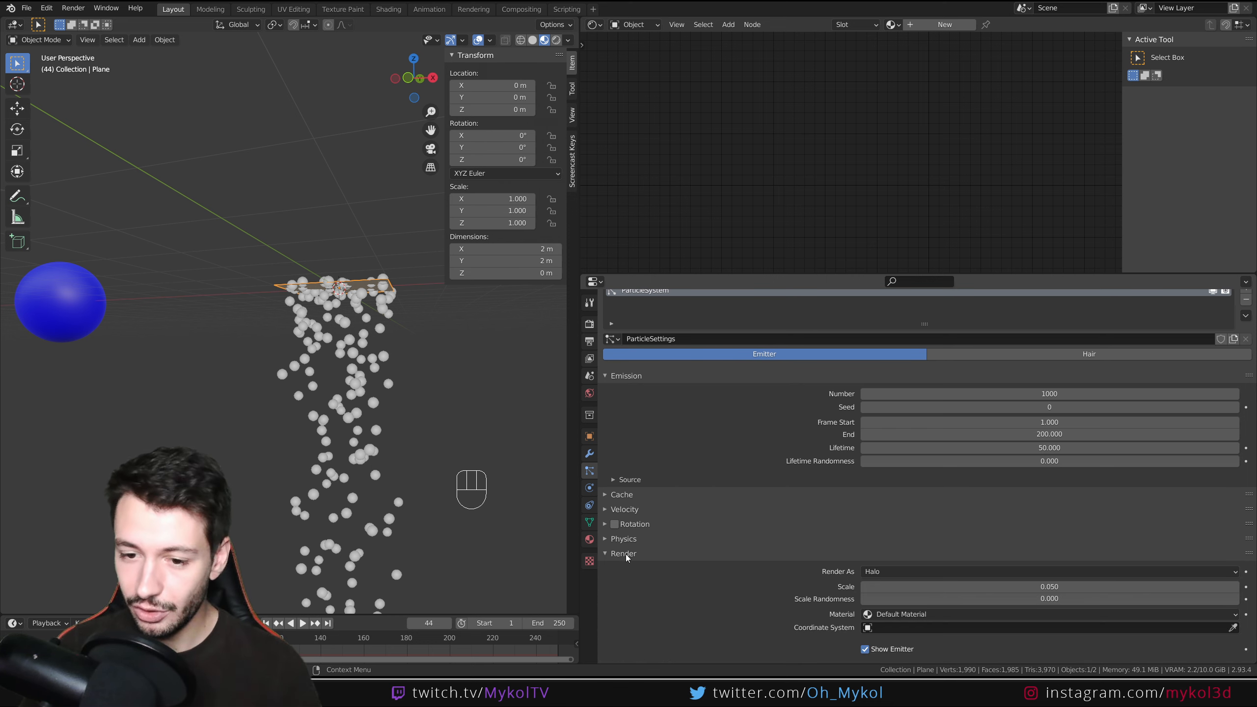
pyautogui.click(919, 570)
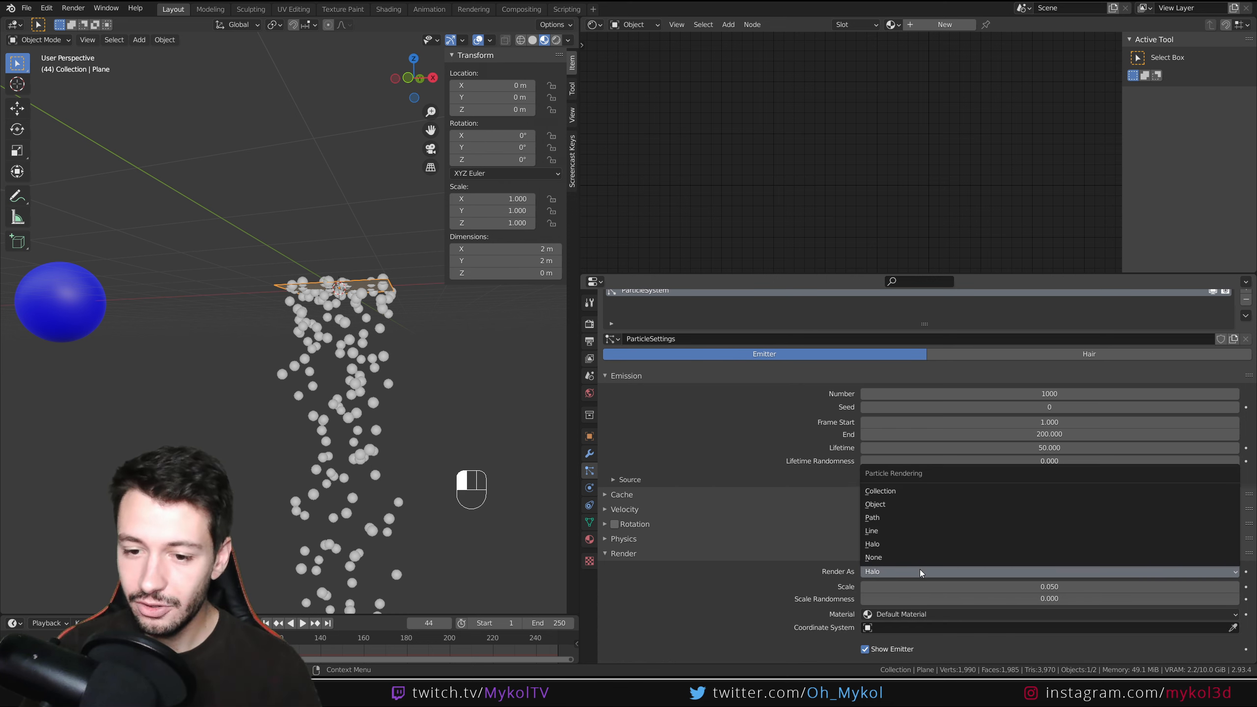
pyautogui.click(911, 505)
pyautogui.click(1234, 660)
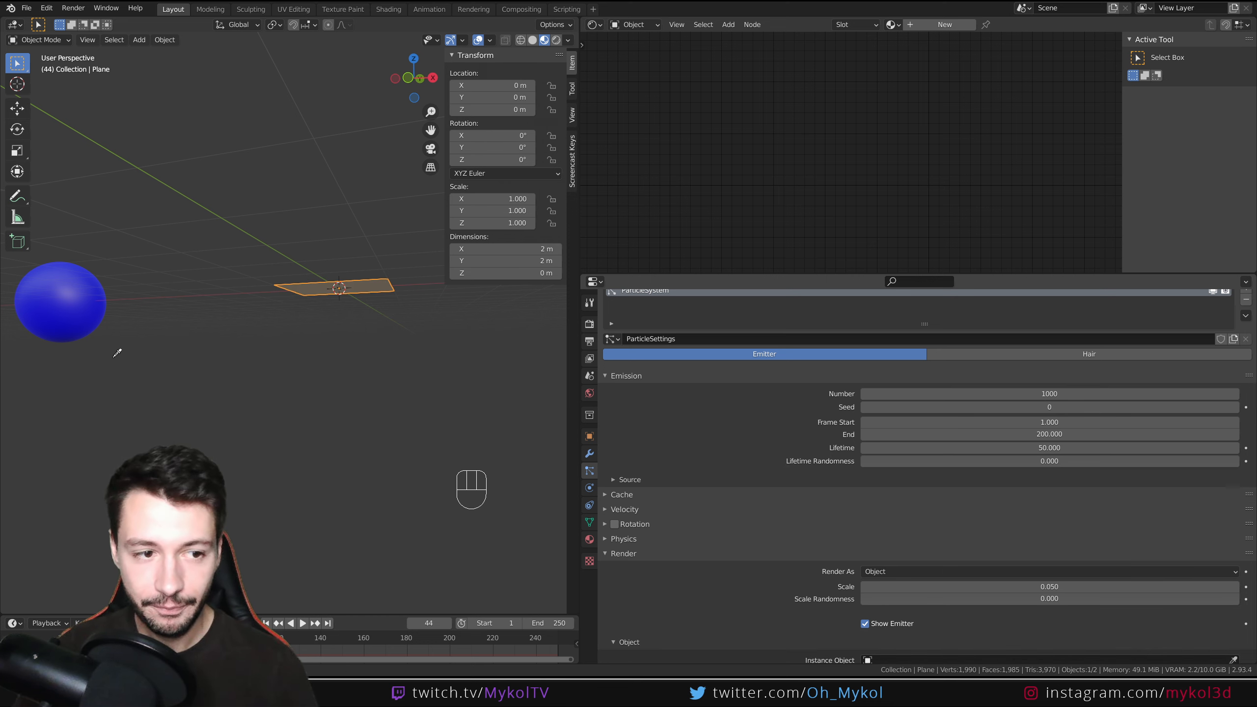
pyautogui.click(76, 309)
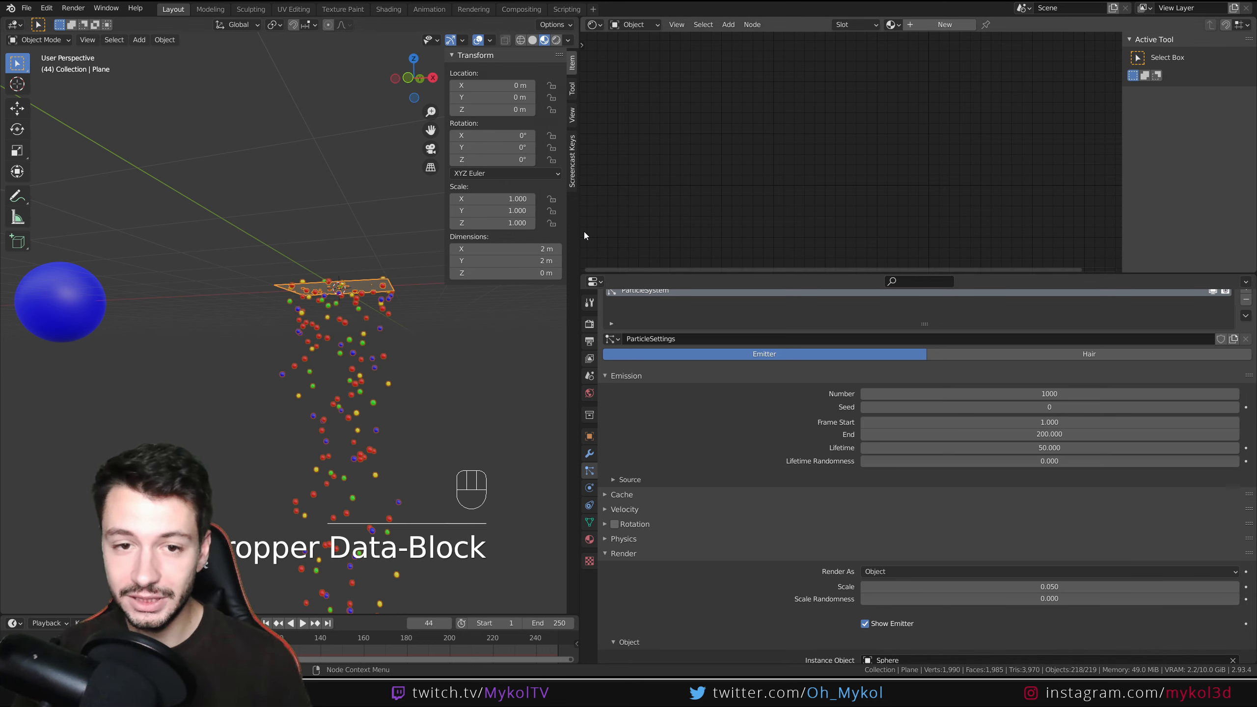
# - Widen the 3D viewport and play the particle animation on to frame 115
pyautogui.moveTo(582, 232); pyautogui.dragTo(683, 231)
pyautogui.scroll(3, 416, 358)
pyautogui.press('space')
pyautogui.moveTo(416, 357)
pyautogui.mouseDown(button='middle')
pyautogui.moveTo(491, 387)
pyautogui.moveTo(465, 393)
pyautogui.moveTo(434, 321)
pyautogui.moveTo(411, 345)
pyautogui.mouseUp(button='middle')
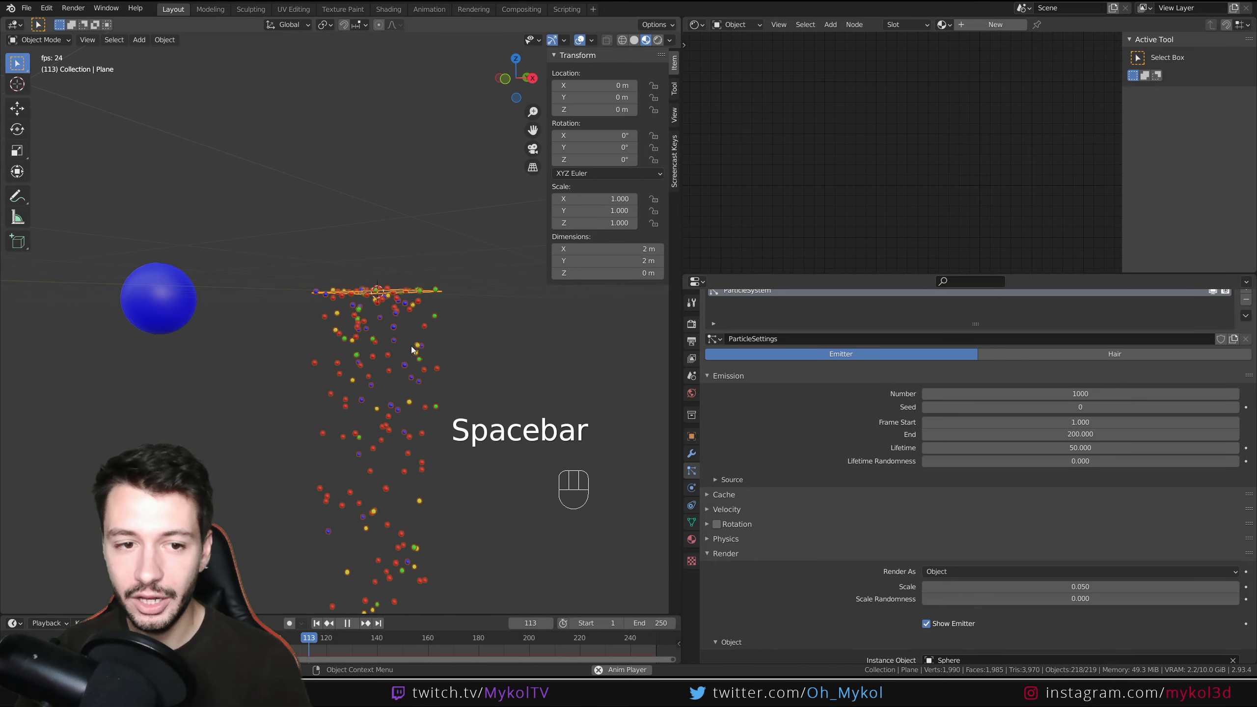
pyautogui.press('space')
# - Duplicate the large sphere six times, placing the copies in a loose group above it
pyautogui.click(160, 300)
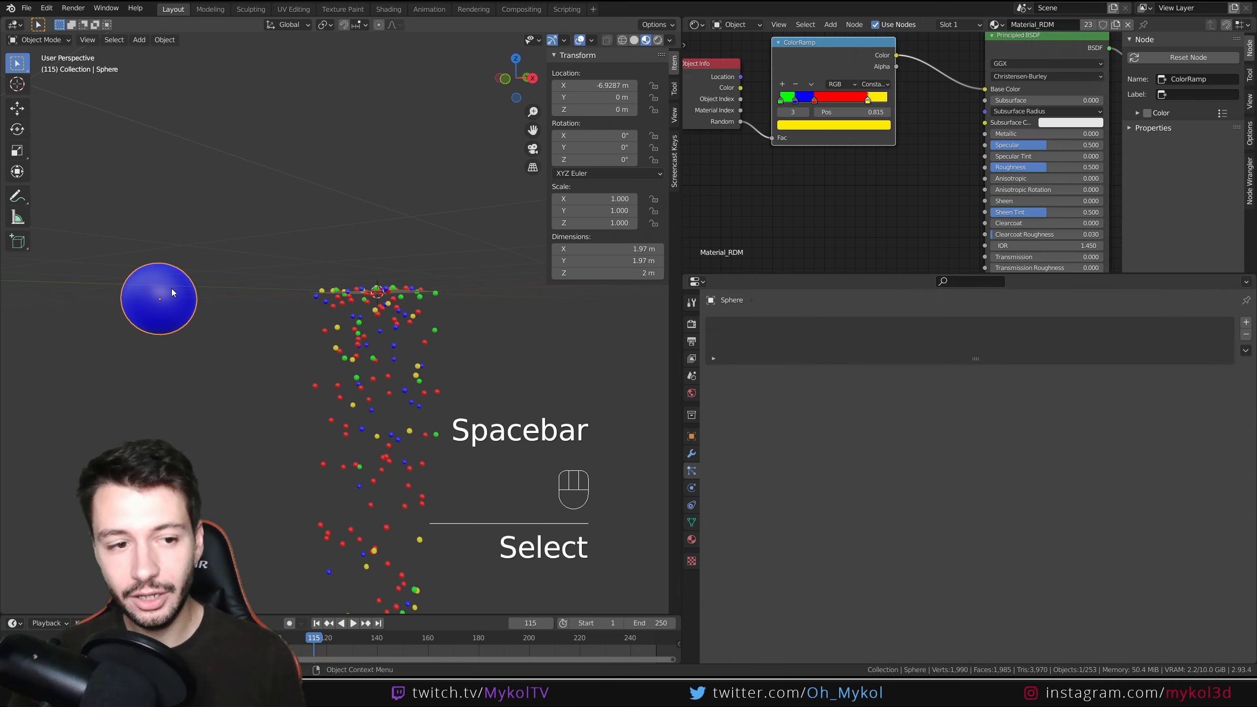
pyautogui.hotkey('shift', 'd')
pyautogui.click(134, 237)
pyautogui.hotkey('shift', 'd')
pyautogui.click(222, 175)
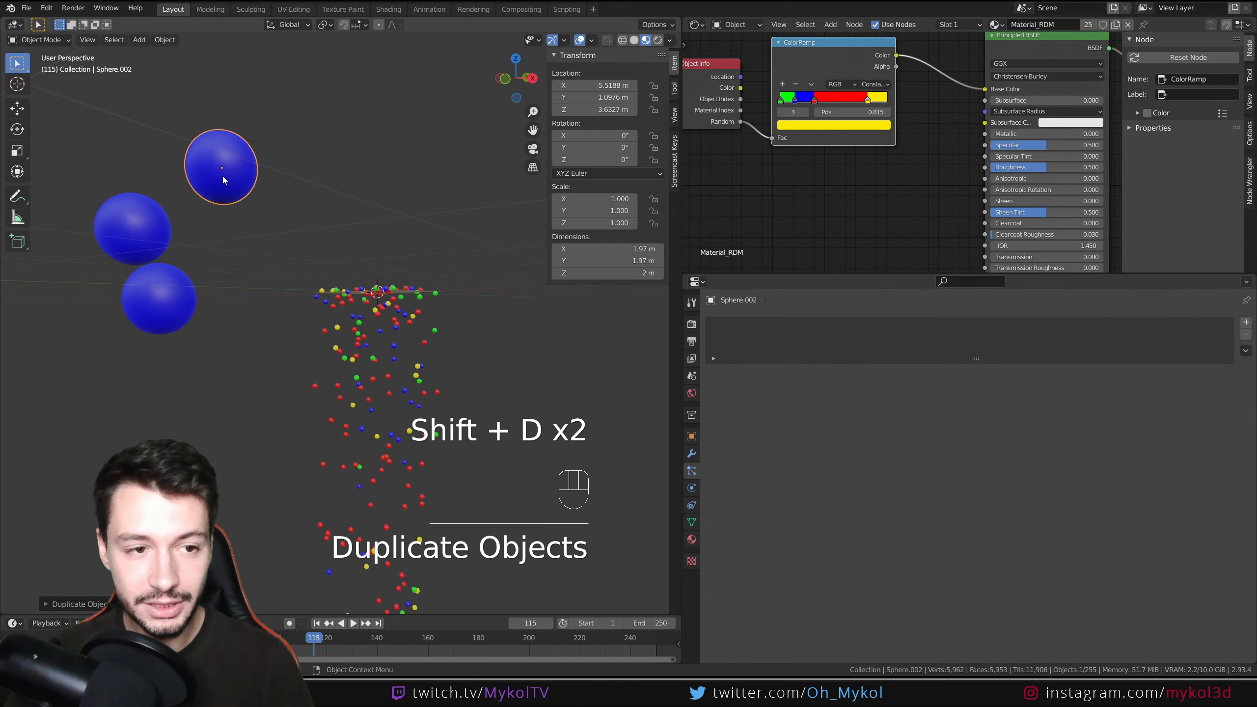
pyautogui.hotkey('shift', 'd')
pyautogui.click(98, 139)
pyautogui.hotkey('shift', 'd')
pyautogui.click(227, 104)
pyautogui.hotkey('shift', 'd')
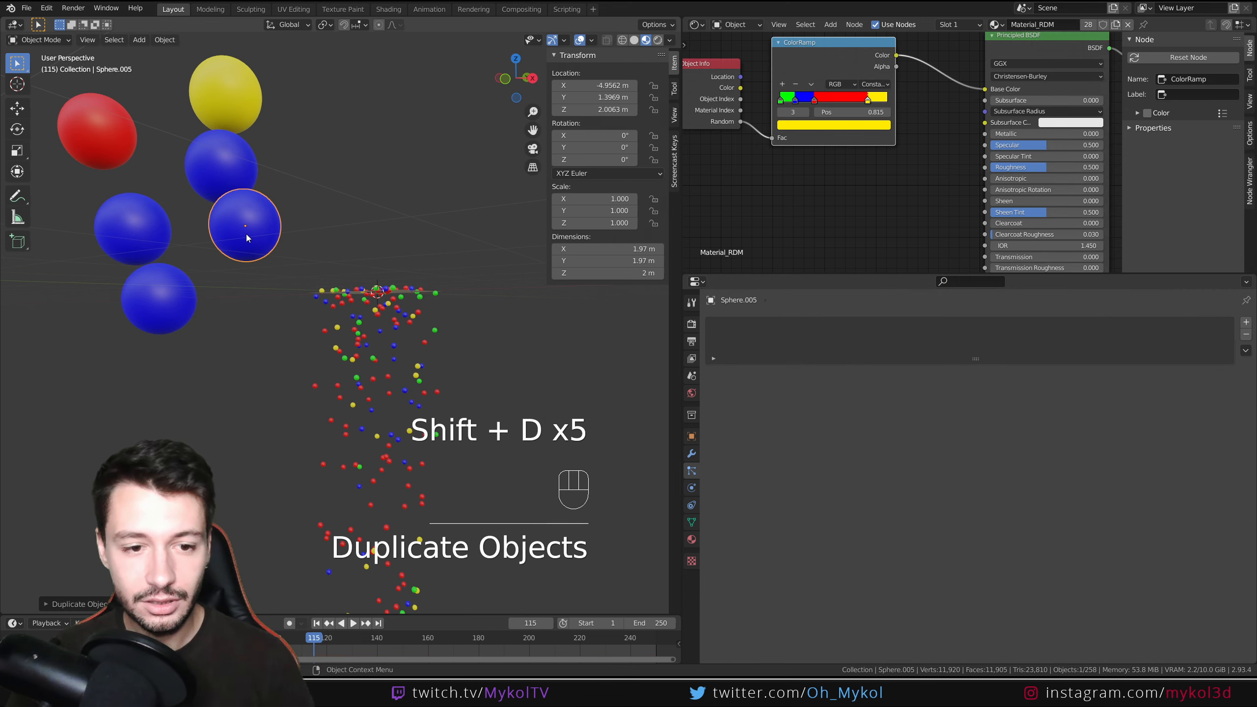
pyautogui.click(245, 234)
pyautogui.hotkey('shift', 'd')
pyautogui.click(313, 155)
pyautogui.moveTo(313, 155); pyautogui.dragTo(365, 204, button='middle')
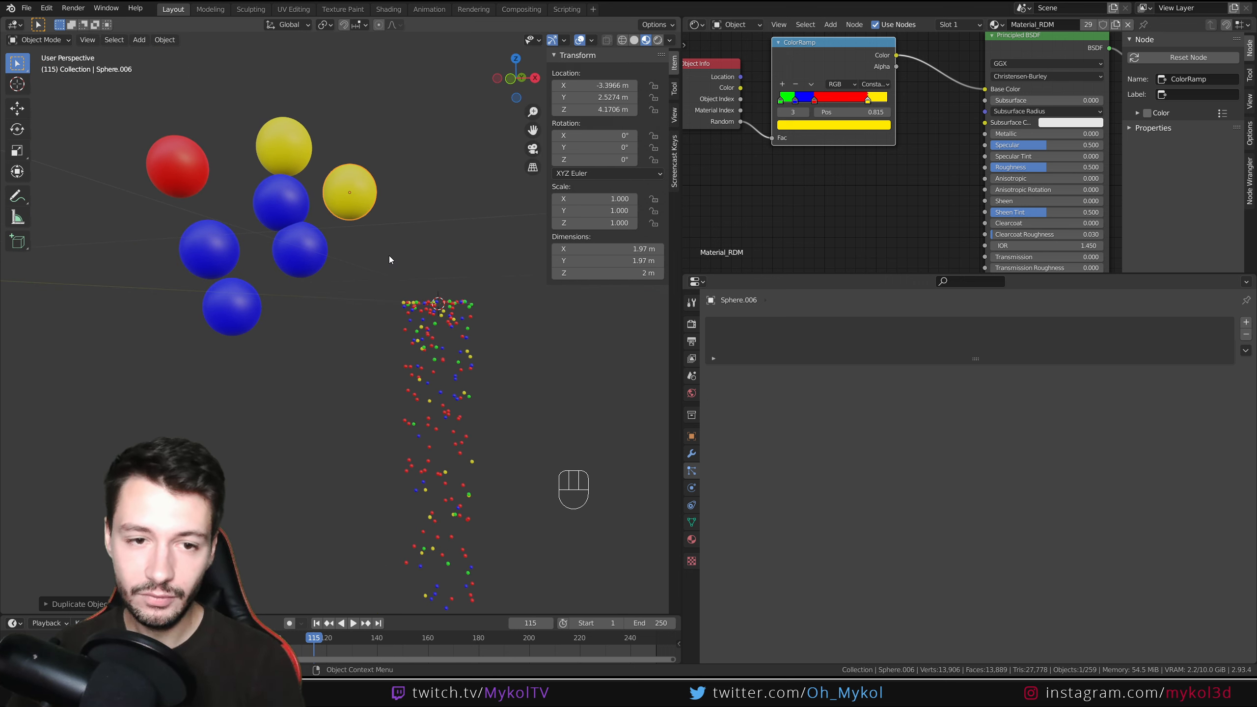
# - Assign a new material to the emitter plane and undo the trial change to its base color
pyautogui.click(448, 313)
pyautogui.moveTo(448, 313); pyautogui.dragTo(416, 275, button='middle')
pyautogui.scroll(2, 451, 257)
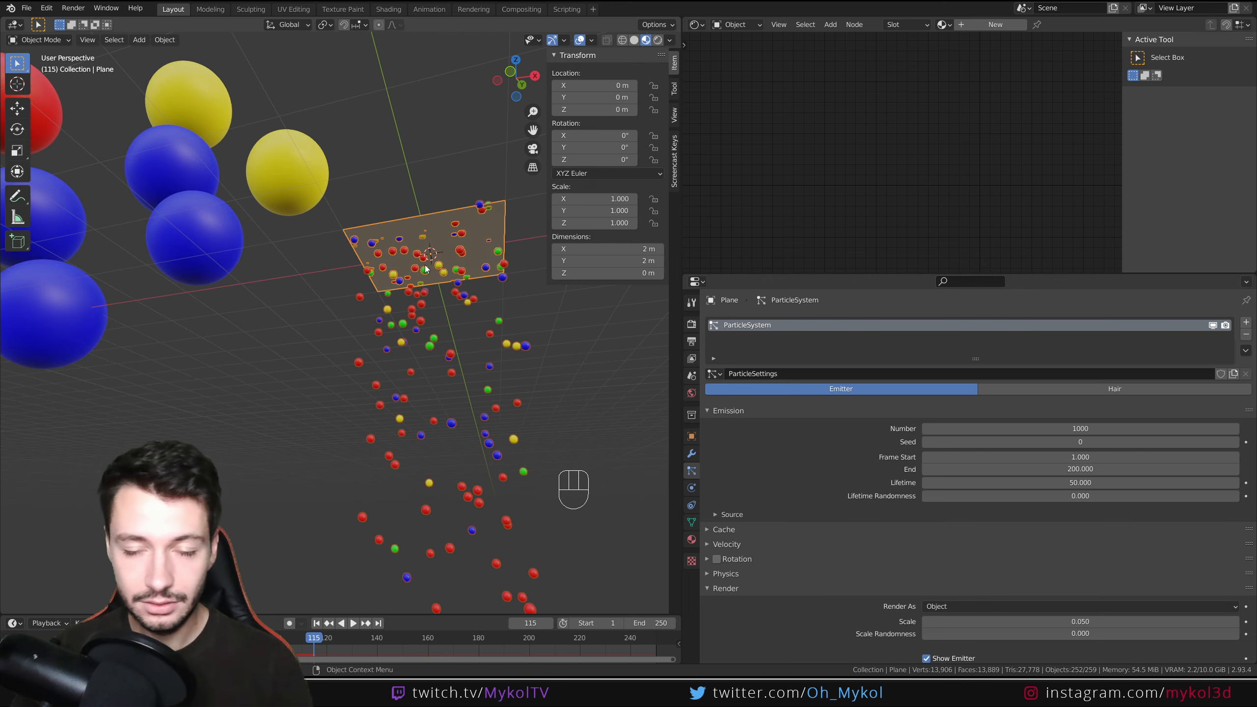
pyautogui.click(996, 25)
pyautogui.click(1070, 90)
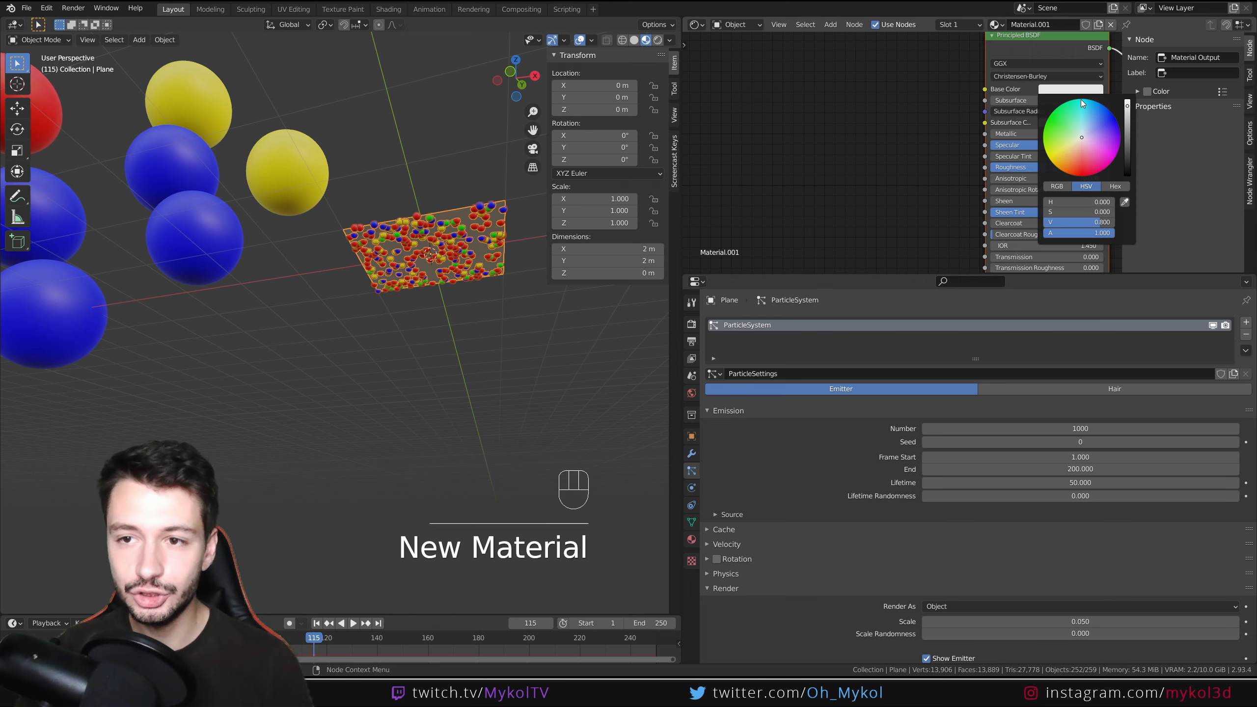
pyautogui.click(1044, 147)
pyautogui.hotkey('ctrl', 'z')
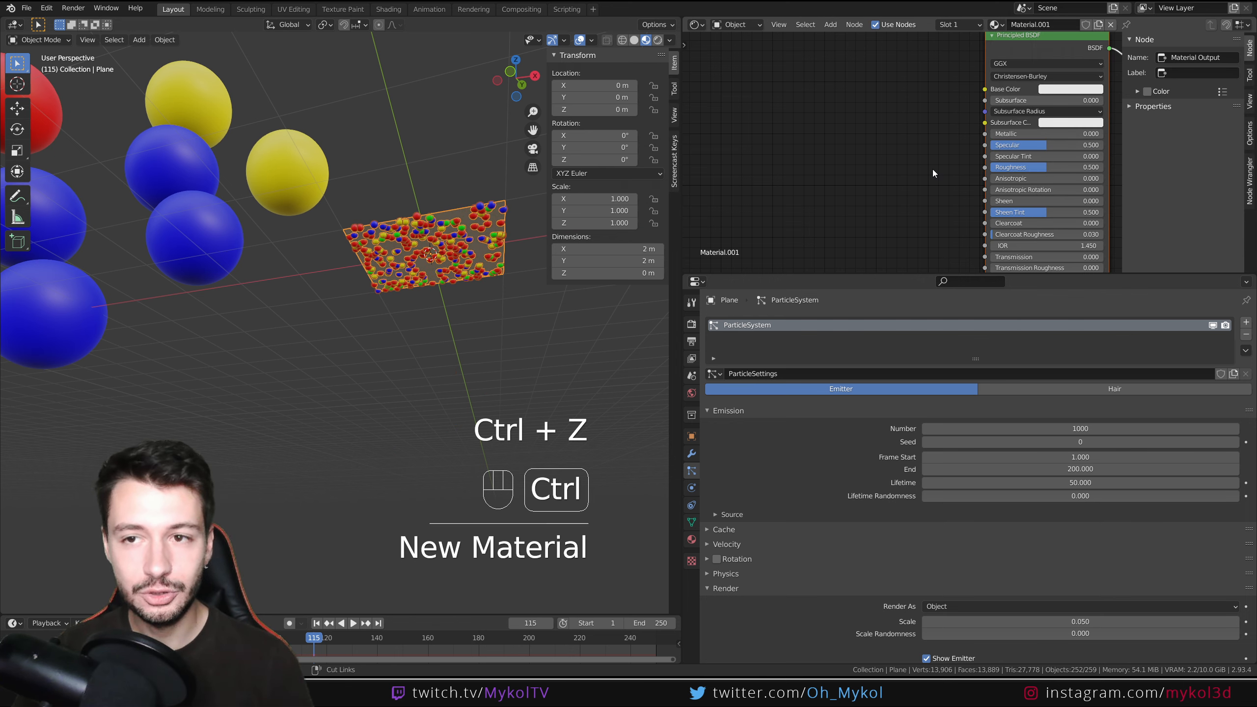
# - Play the animation to frame 142 to observe the falling particles from a wider side view
pyautogui.scroll(-4, 477, 233)
pyautogui.press('space')
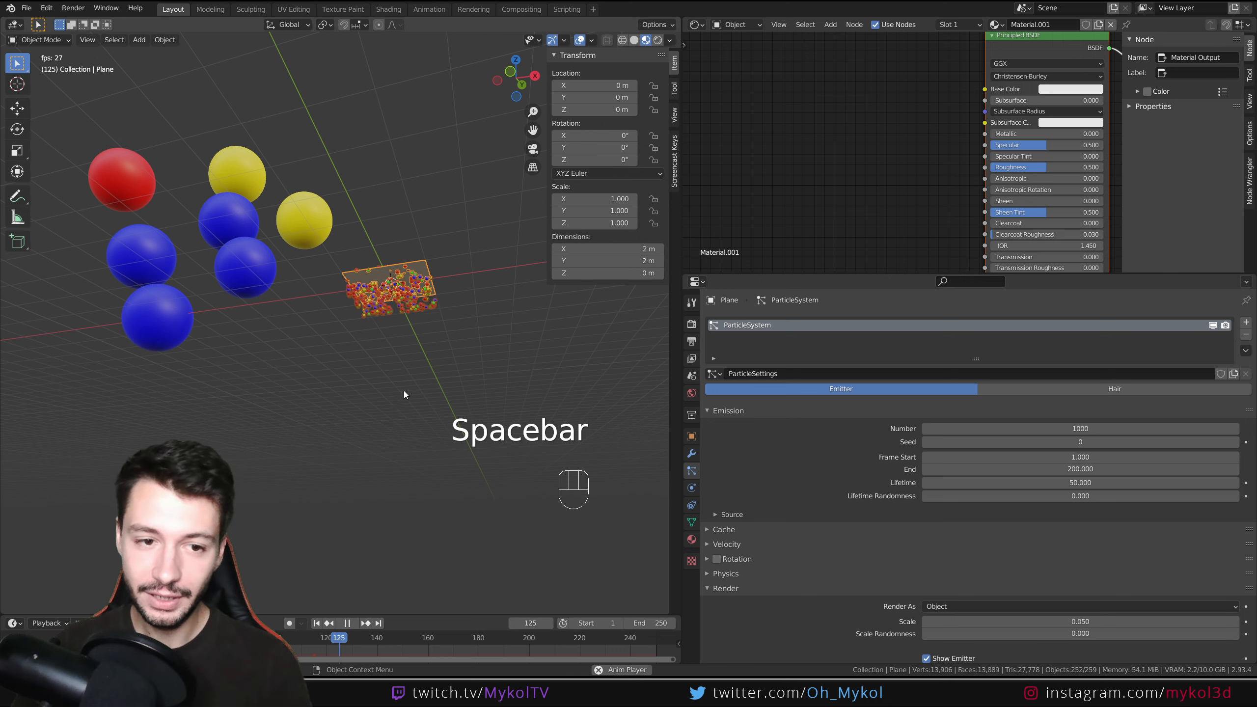
pyautogui.moveTo(404, 391); pyautogui.dragTo(442, 352, button='middle')
pyautogui.press('space')
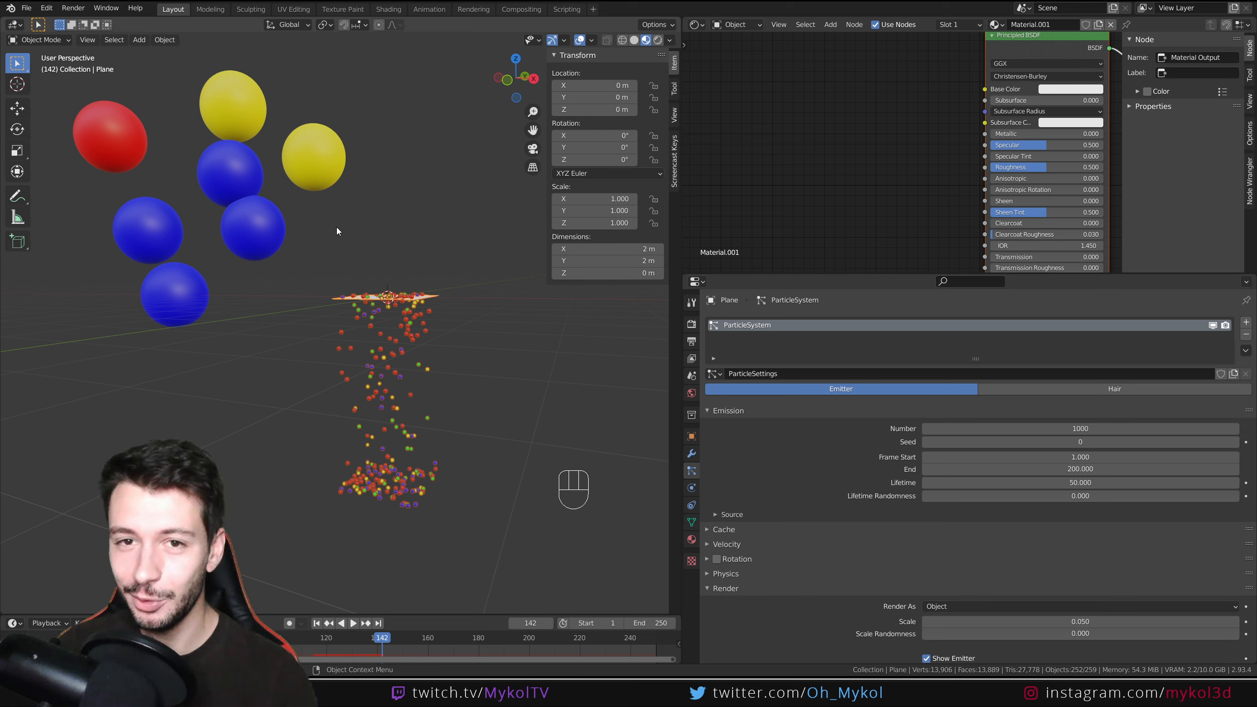
# - Select the original sphere, move its Object Info node away from the ColorRamp and enlarge the node editor
pyautogui.click(188, 285)
pyautogui.moveTo(831, 85); pyautogui.dragTo(782, 78)
pyautogui.moveTo(921, 276); pyautogui.dragTo(841, 413)
pyautogui.moveTo(836, 279); pyautogui.dragTo(813, 279, button='middle')
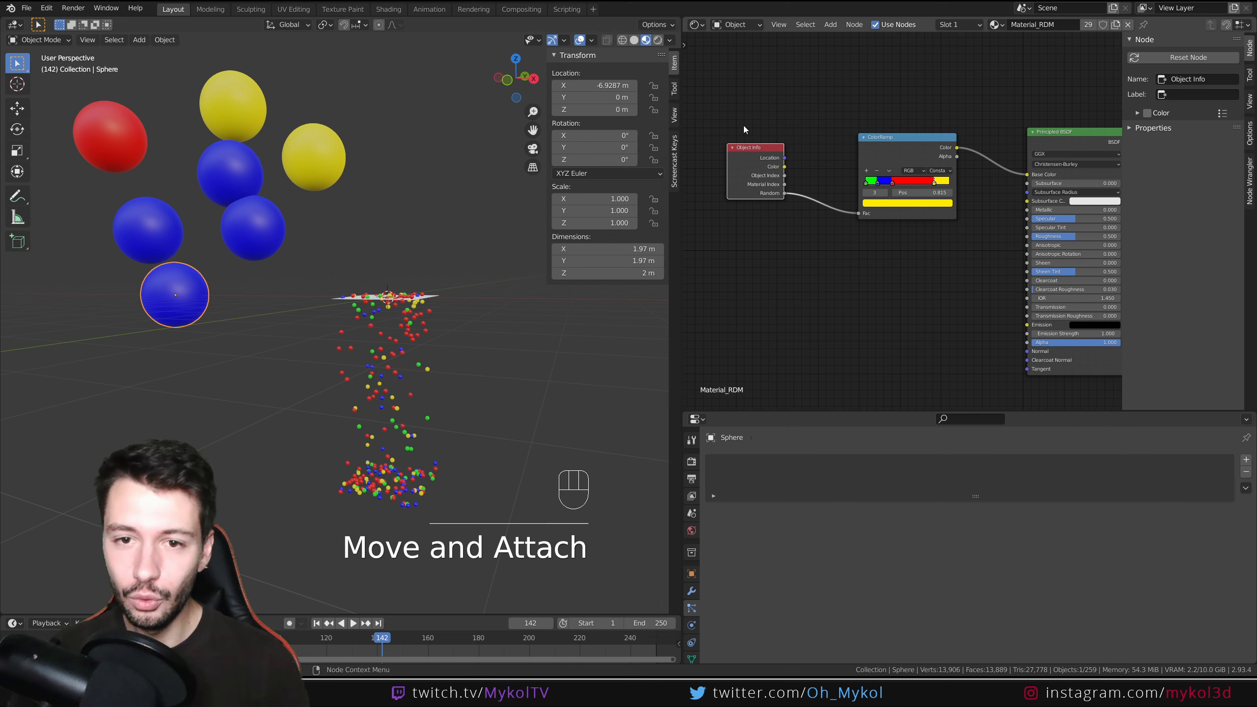
# - Add a Particle Info node below Object Info and connect its Random output to the ColorRamp's Fac input
pyautogui.hotkey('shift', 'a')
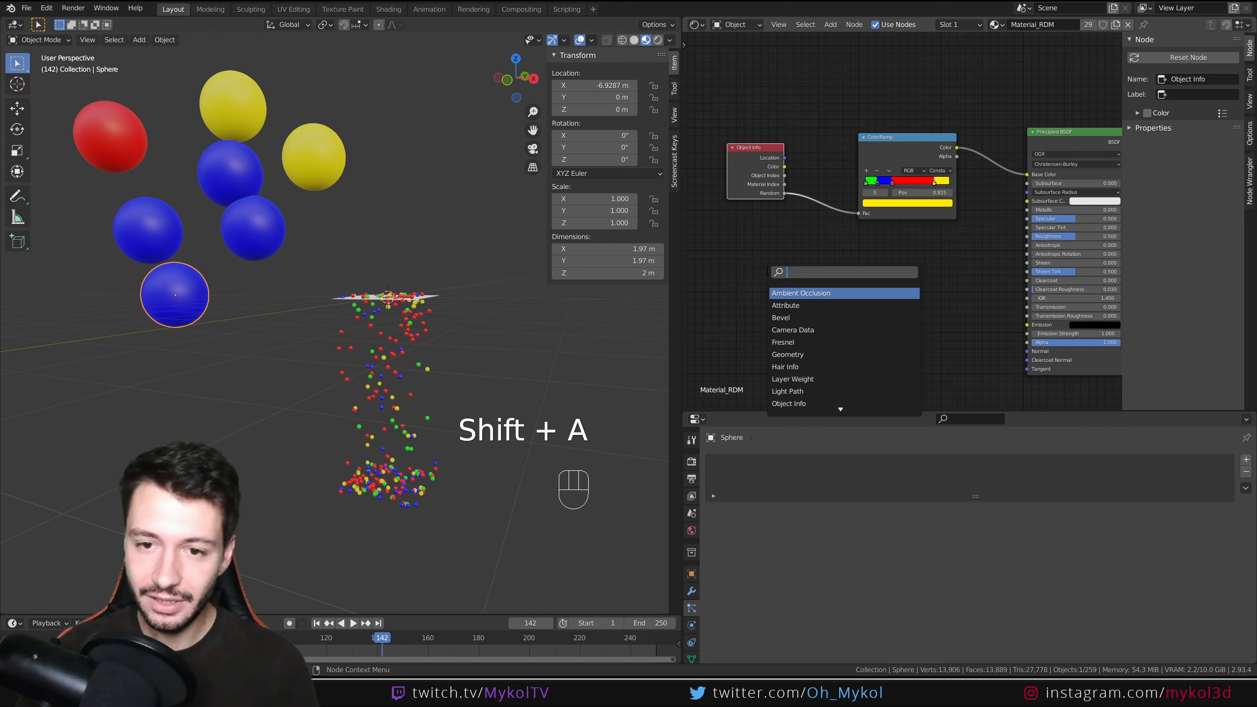
pyautogui.write('particle')
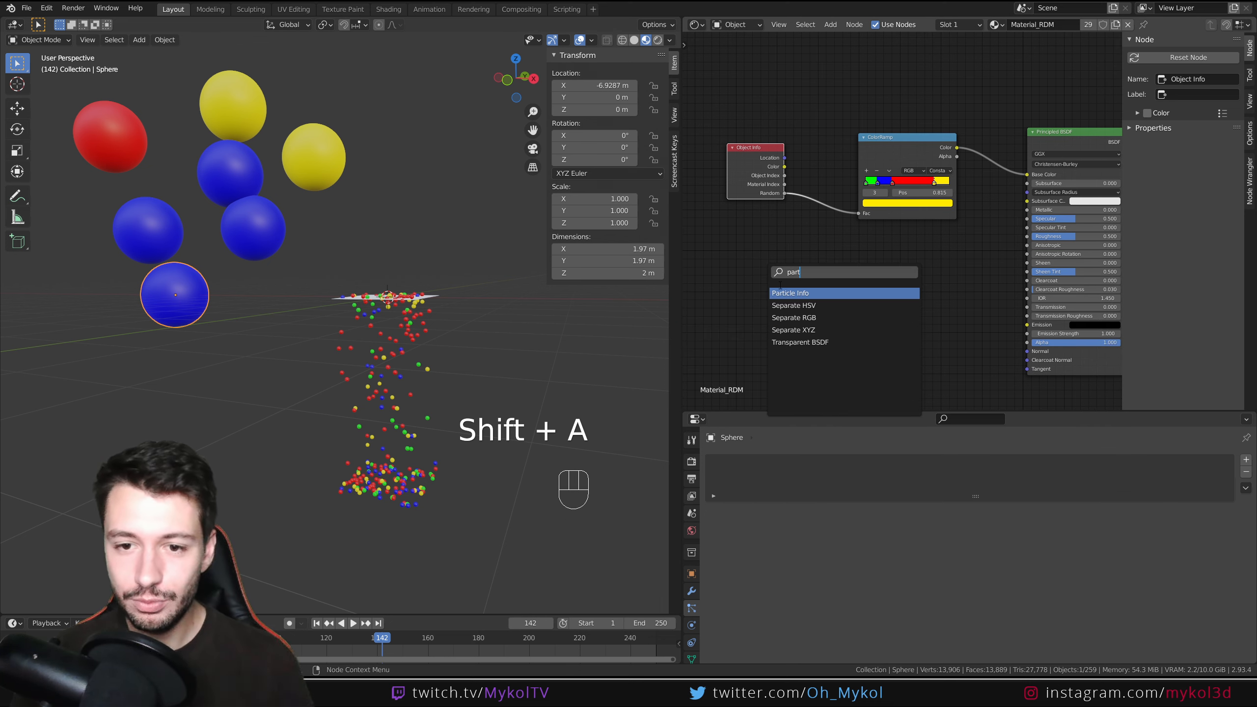
pyautogui.press('Return')
pyautogui.click(760, 261)
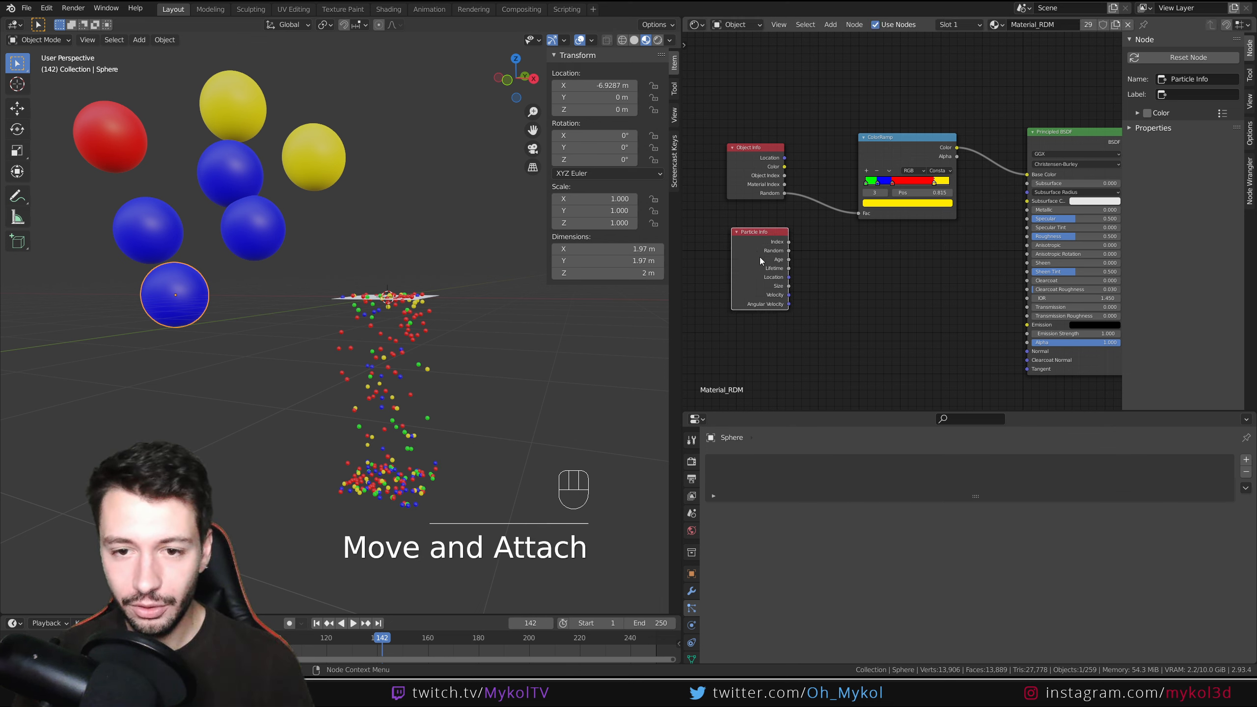
pyautogui.moveTo(790, 251); pyautogui.dragTo(859, 214)
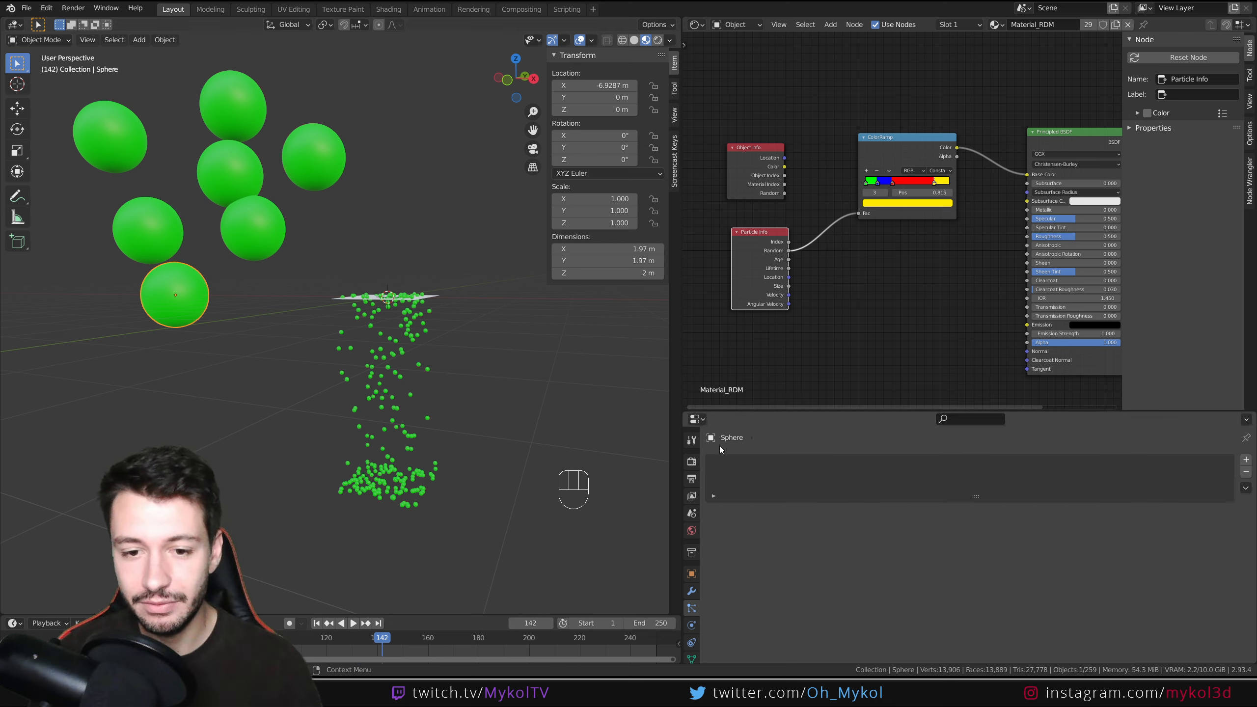
# - Switch the render engine to Cycles with GPU Compute as the device
pyautogui.click(691, 461)
pyautogui.click(965, 460)
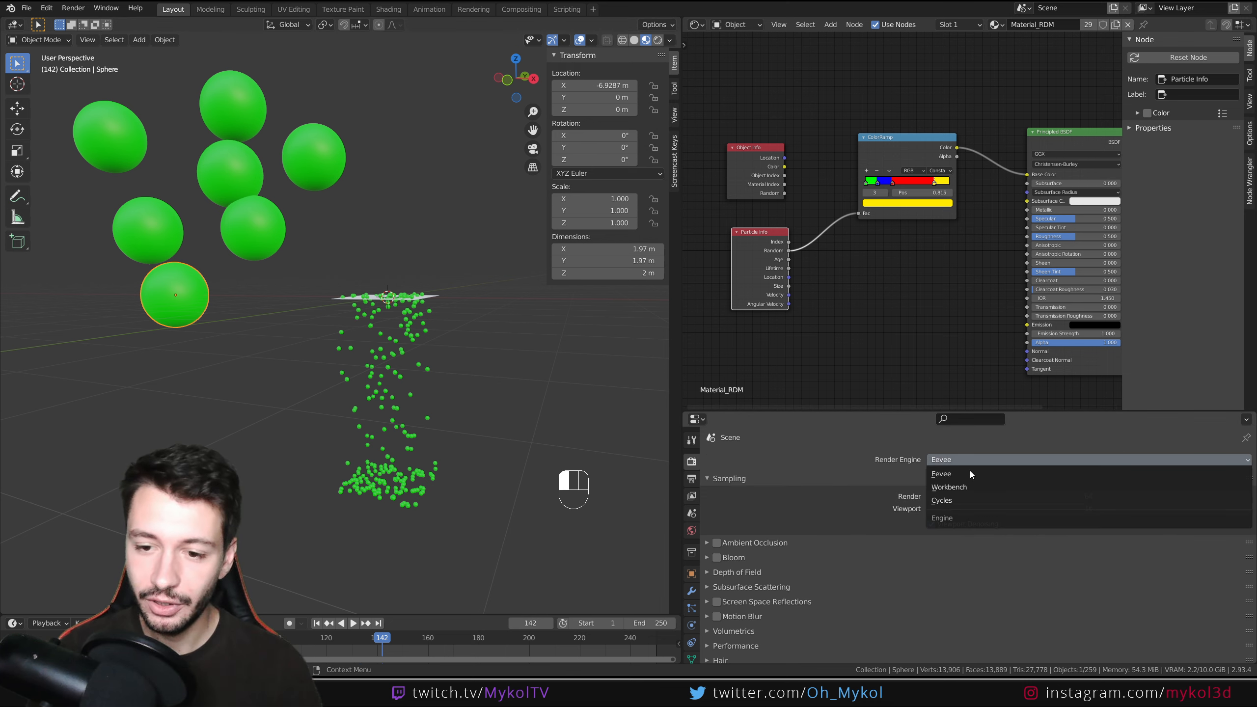
pyautogui.click(967, 501)
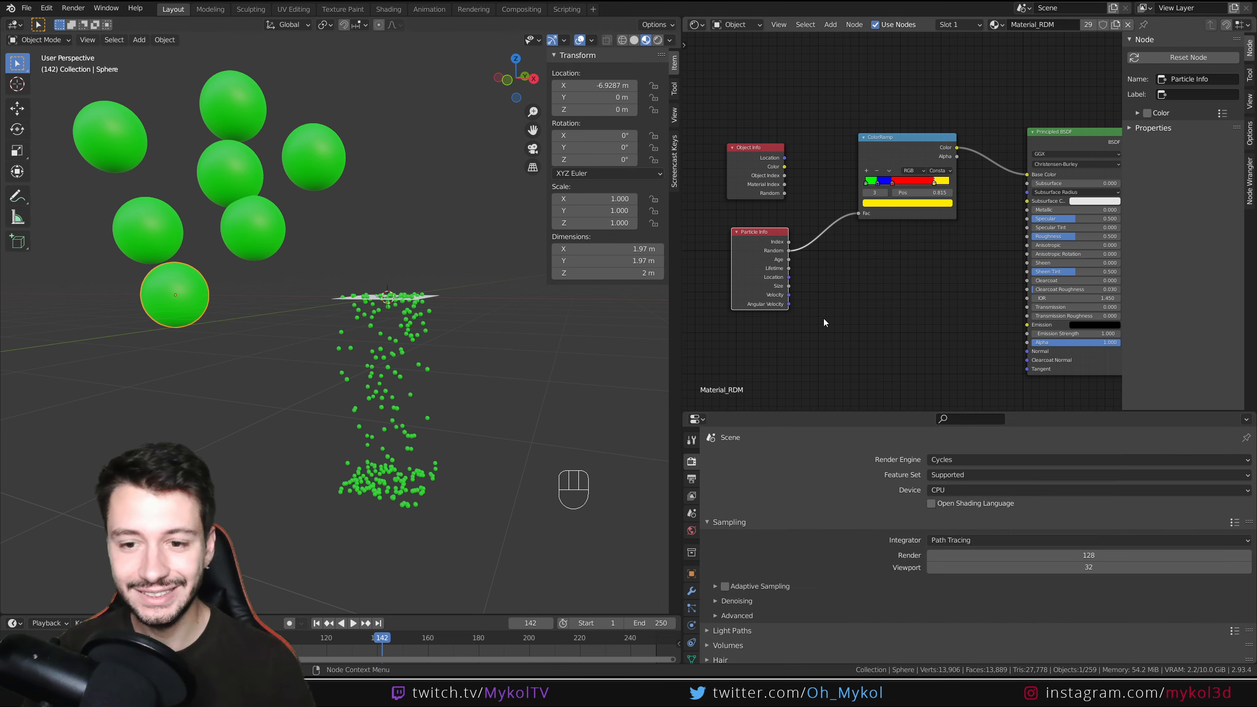
pyautogui.click(950, 490)
pyautogui.click(954, 516)
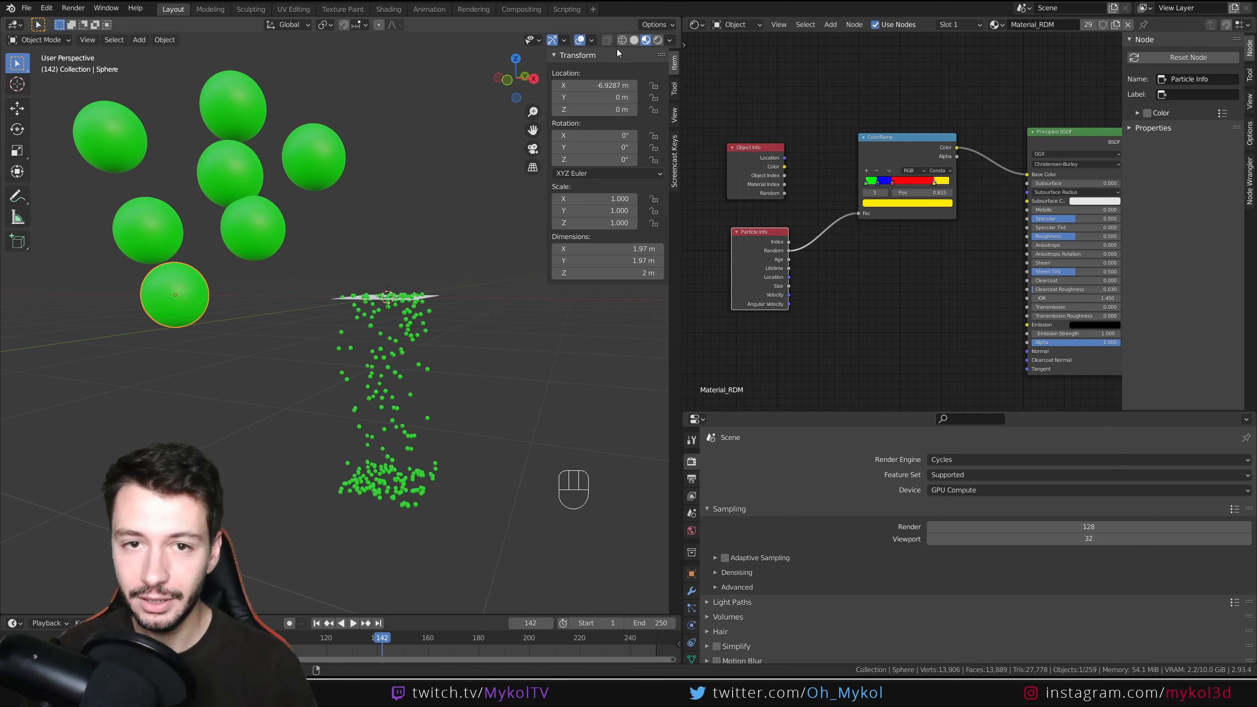
# - Show the viewport in rendered shading and brighten the world background color to light grey
pyautogui.click(658, 40)
pyautogui.click(692, 530)
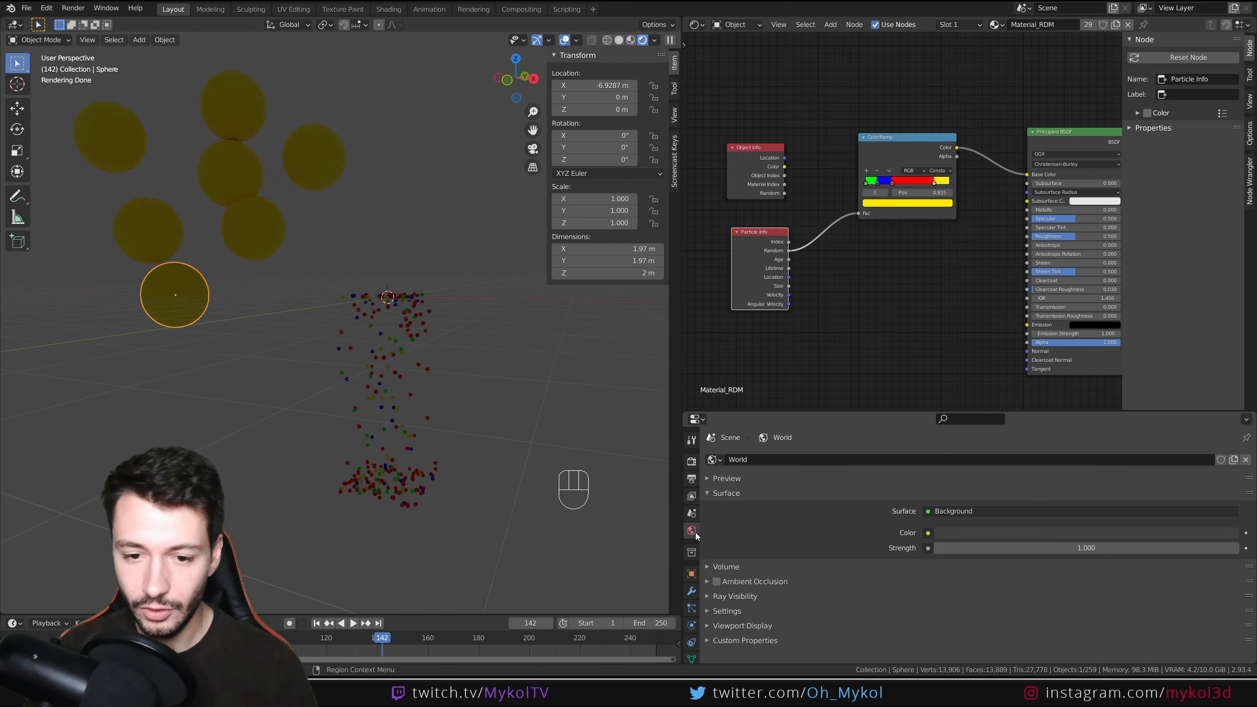
pyautogui.click(1012, 534)
pyautogui.moveTo(1229, 425); pyautogui.dragTo(1229, 357)
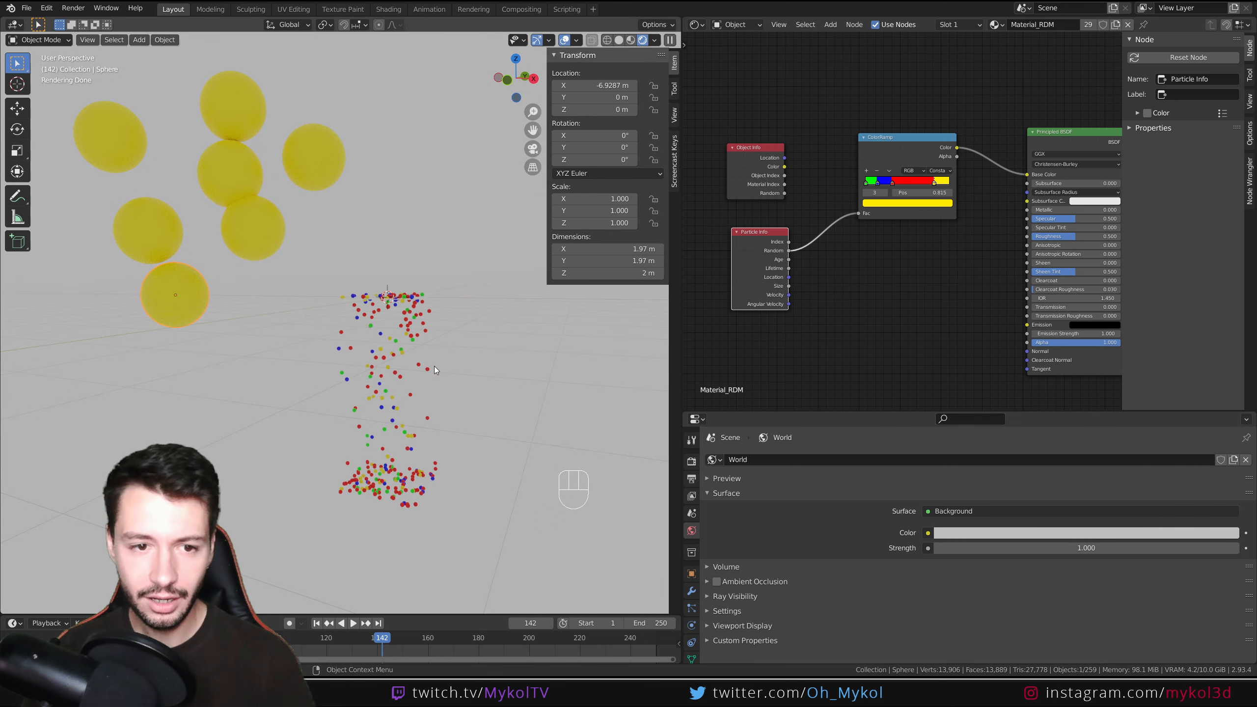
# - Inspect the rendered particles and reconnect Object Info's Random output to the ColorRamp's Fac input
pyautogui.scroll(1, 434, 362)
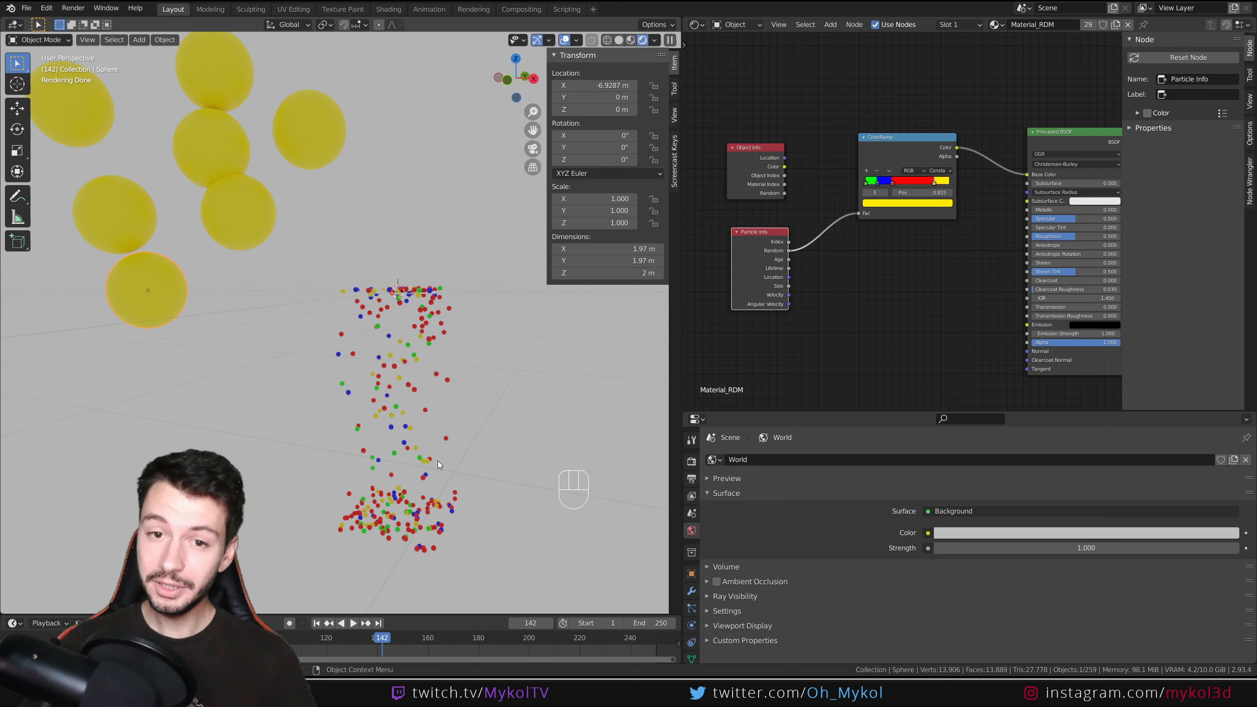
pyautogui.scroll(-1, 341, 264)
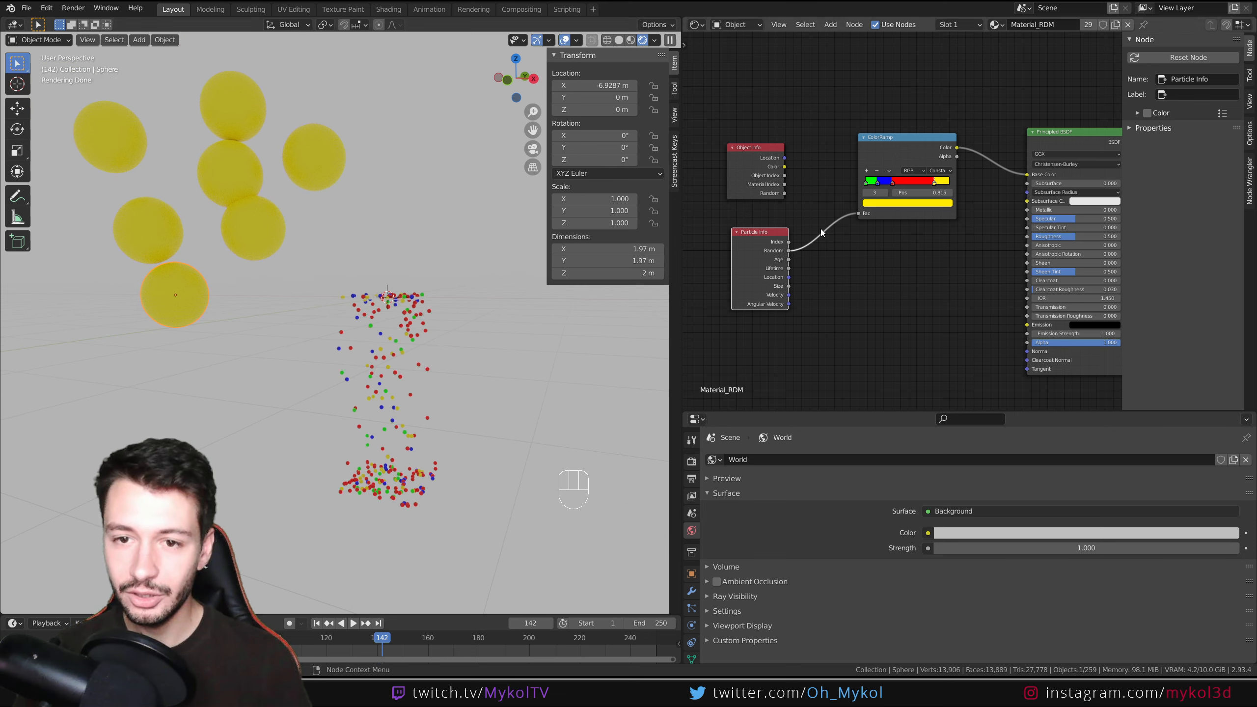
pyautogui.moveTo(785, 192); pyautogui.dragTo(862, 213)
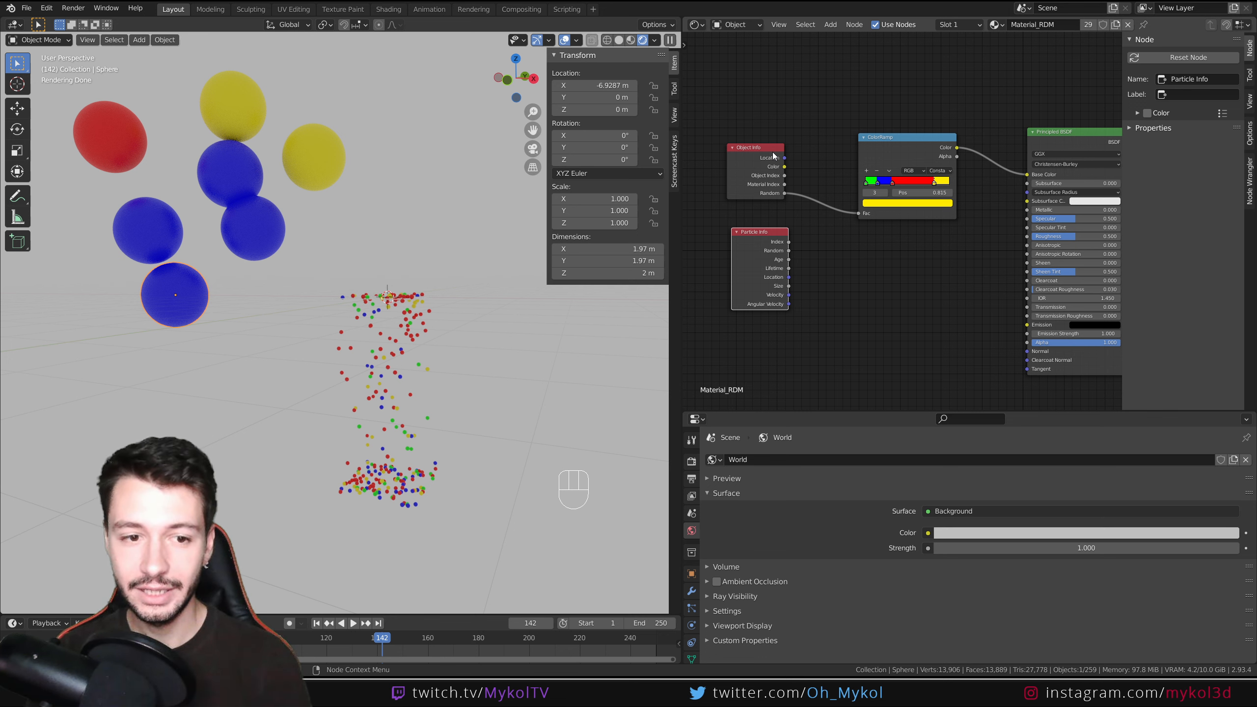
# - Connect Particle Info's Random output to the ColorRamp's Fac input and duplicate a sphere twice to test its color
pyautogui.click(758, 234)
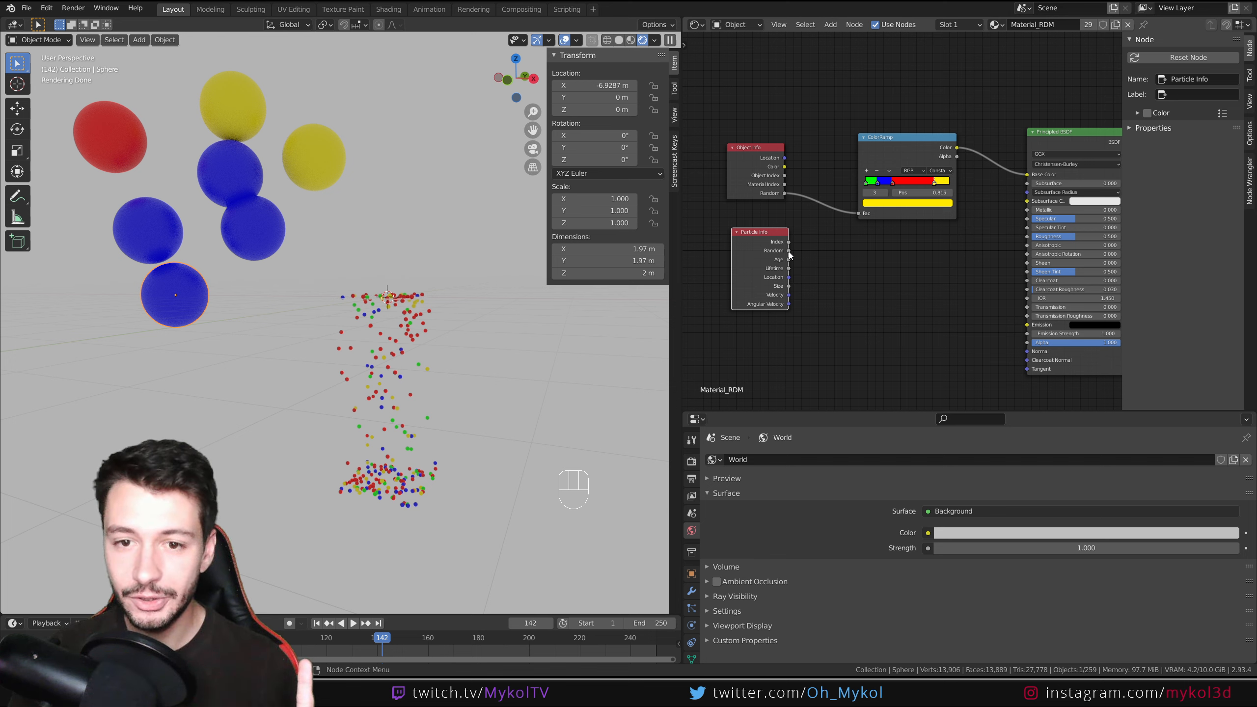
pyautogui.moveTo(790, 250); pyautogui.dragTo(860, 214)
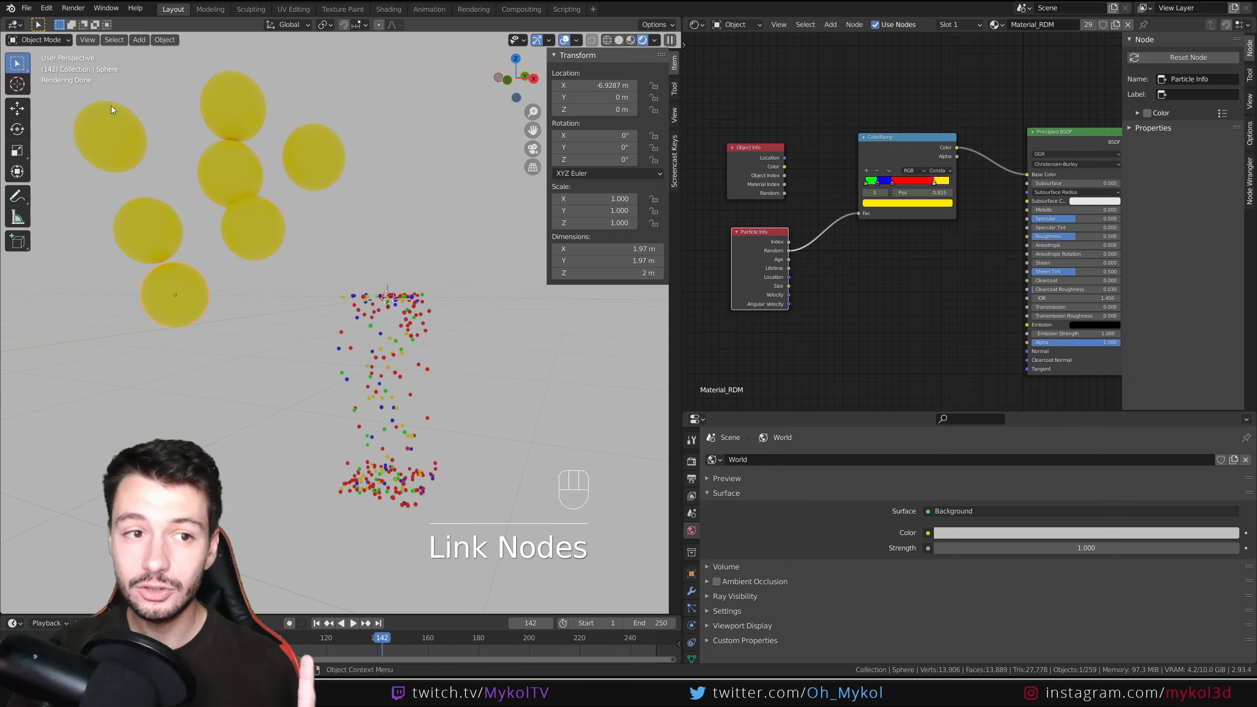
pyautogui.hotkey('shift', 'd')
pyautogui.click(357, 211)
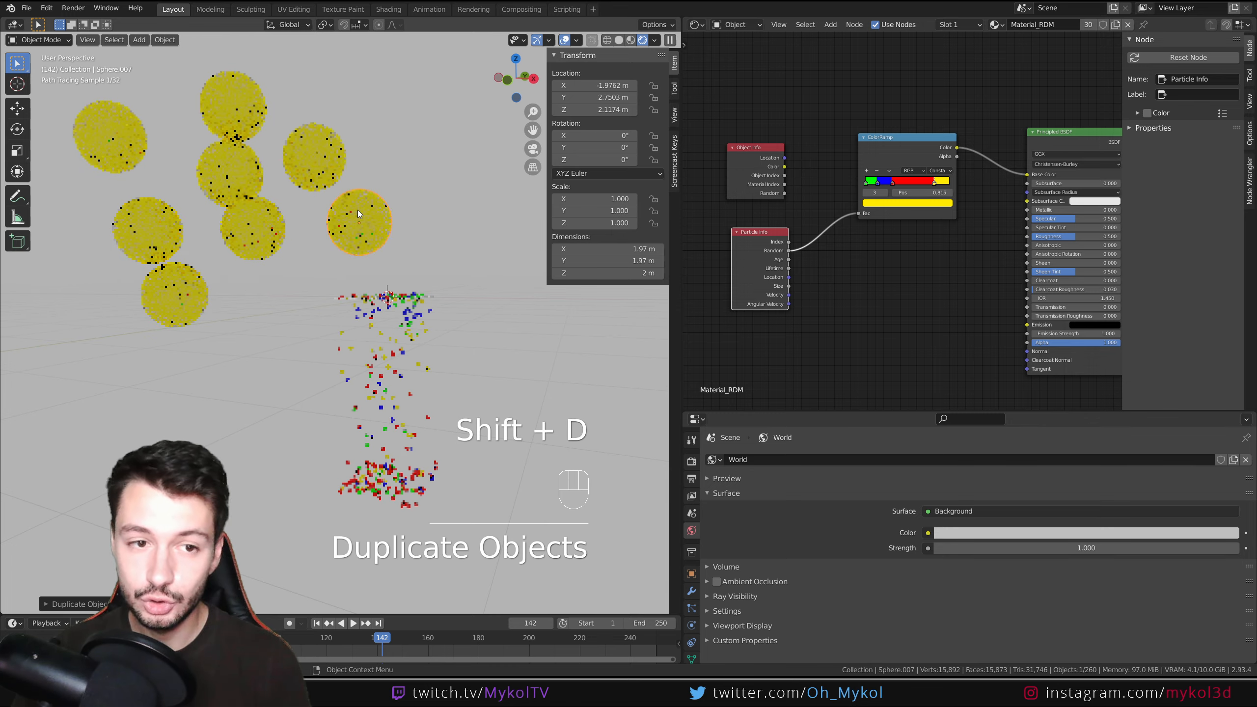
pyautogui.hotkey('shift', 'd')
pyautogui.click(357, 69)
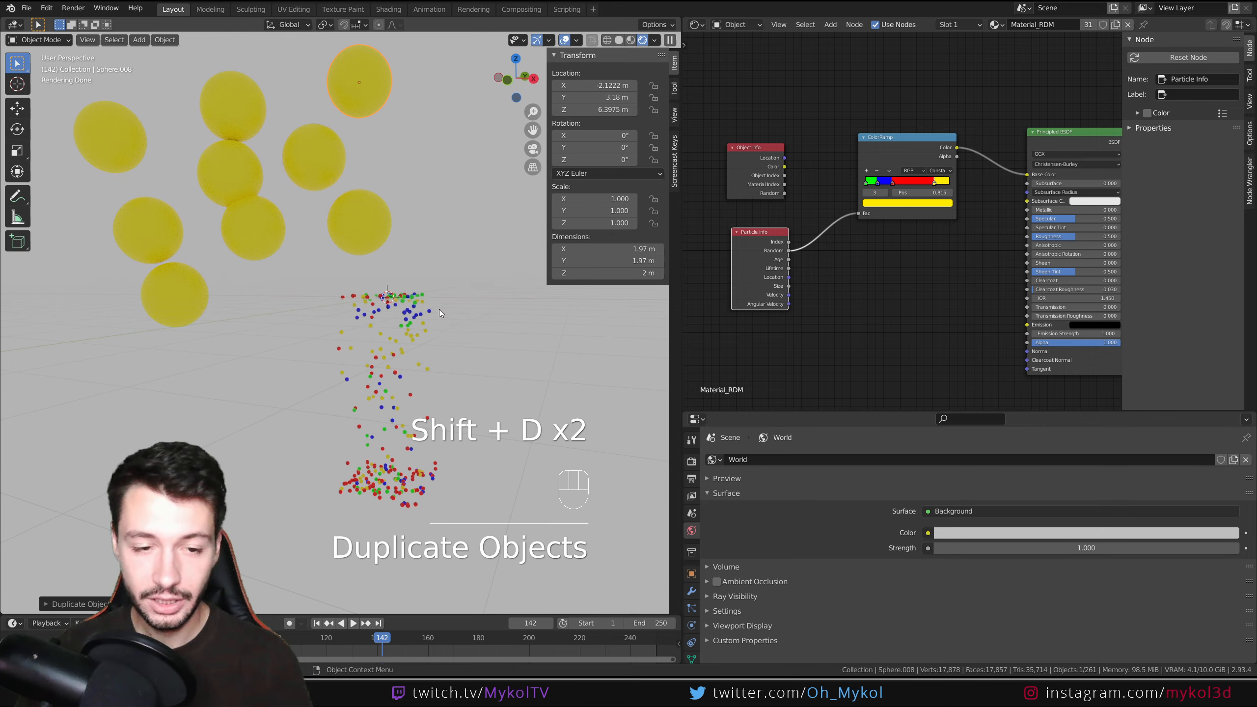
pyautogui.scroll(2, 420, 313)
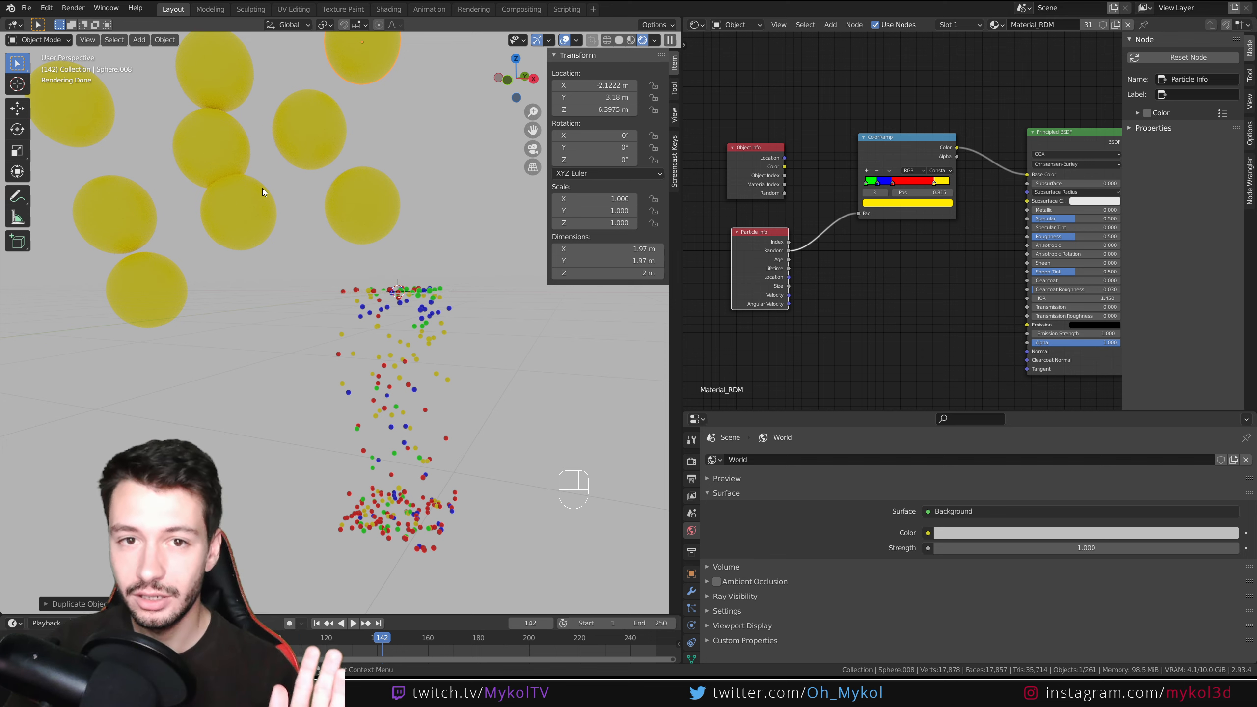
pyautogui.scroll(-2, 260, 182)
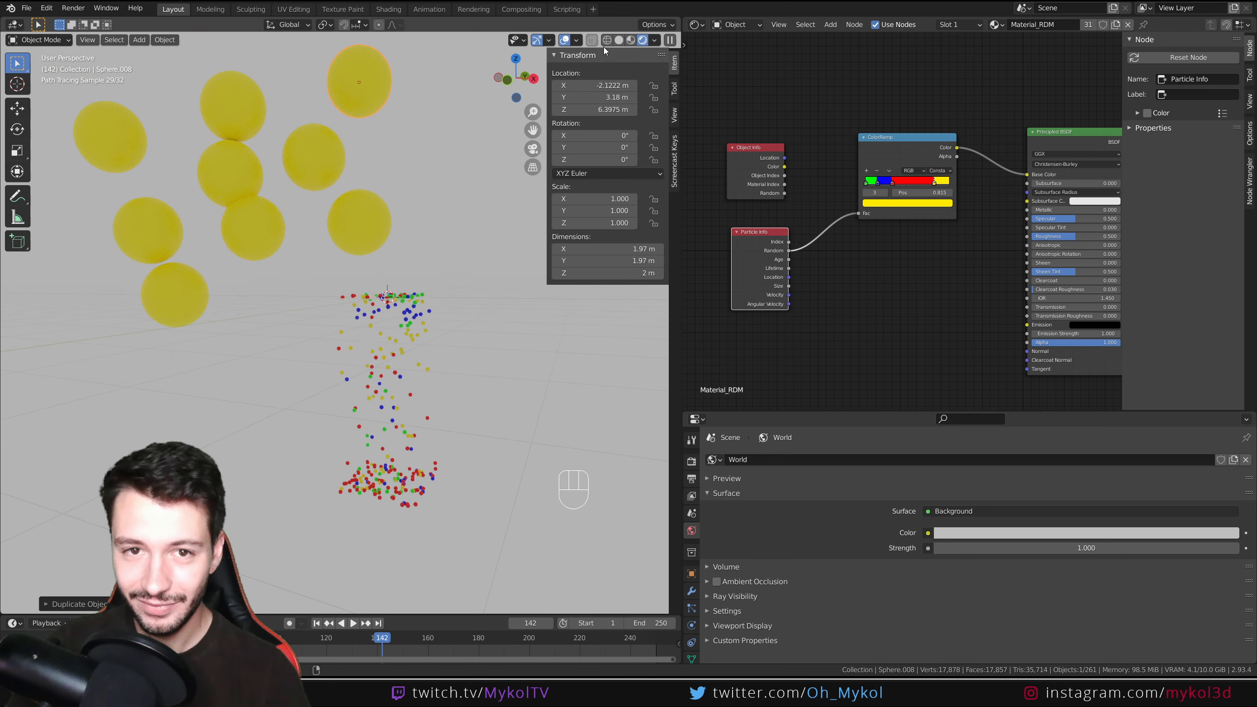
# - Return the viewport to solid shading and delete all nine spheres
pyautogui.click(618, 40)
pyautogui.scroll(-3, 375, 277)
pyautogui.moveTo(376, 279); pyautogui.dragTo(432, 299, button='middle')
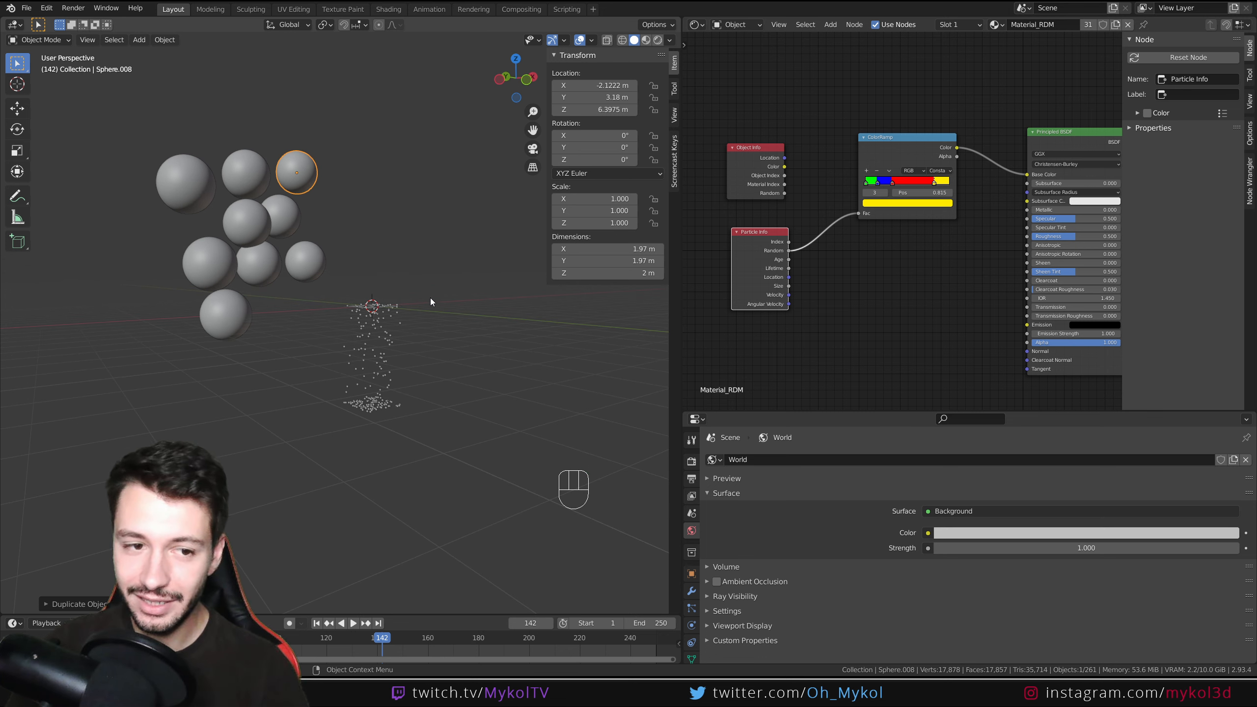
pyautogui.moveTo(332, 367); pyautogui.dragTo(140, 120)
pyautogui.press('Delete')
pyautogui.moveTo(446, 303); pyautogui.dragTo(399, 345, button='middle')
# - Replace the plane's existing particle system with a new one of type Hair
pyautogui.click(429, 299)
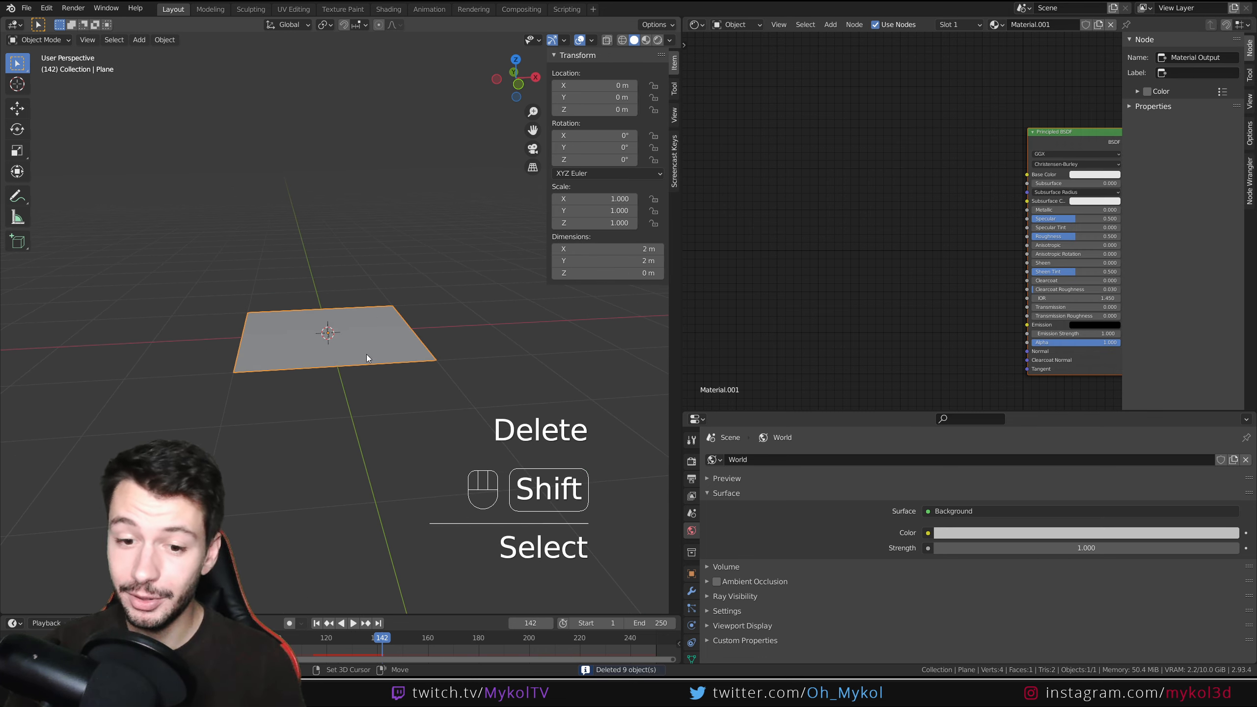
pyautogui.click(691, 608)
pyautogui.moveTo(825, 412); pyautogui.dragTo(792, 247)
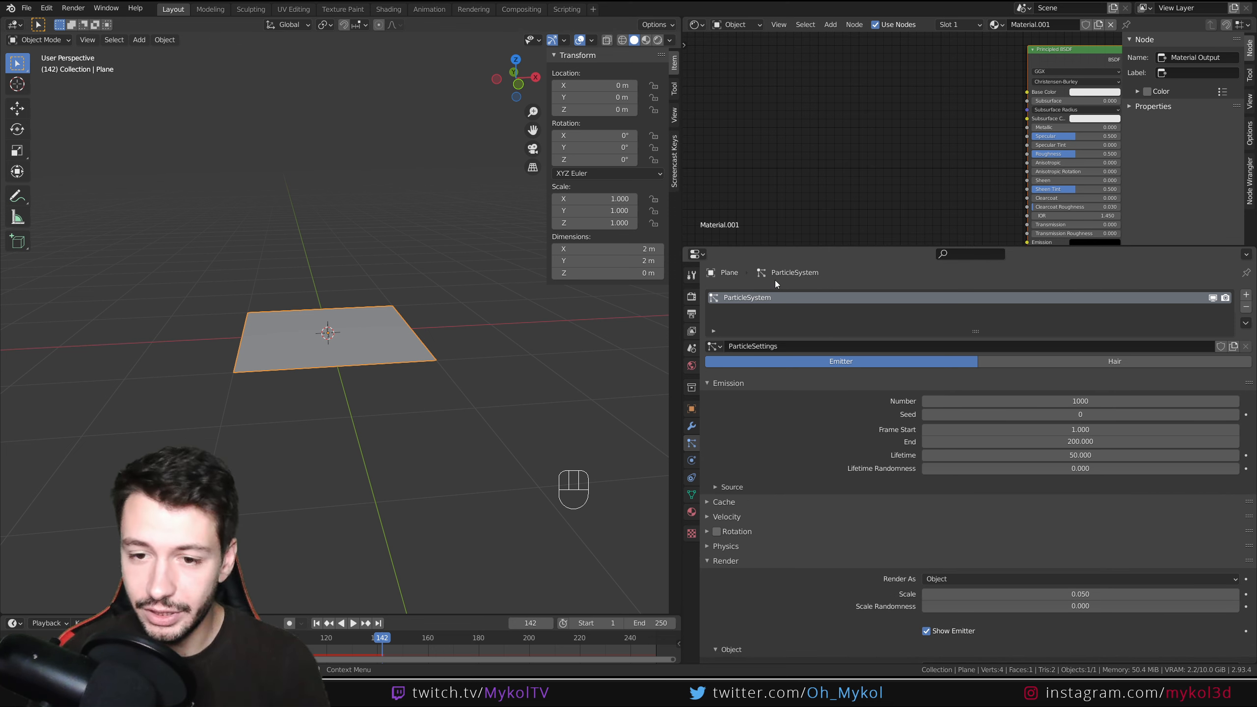
pyautogui.click(1246, 306)
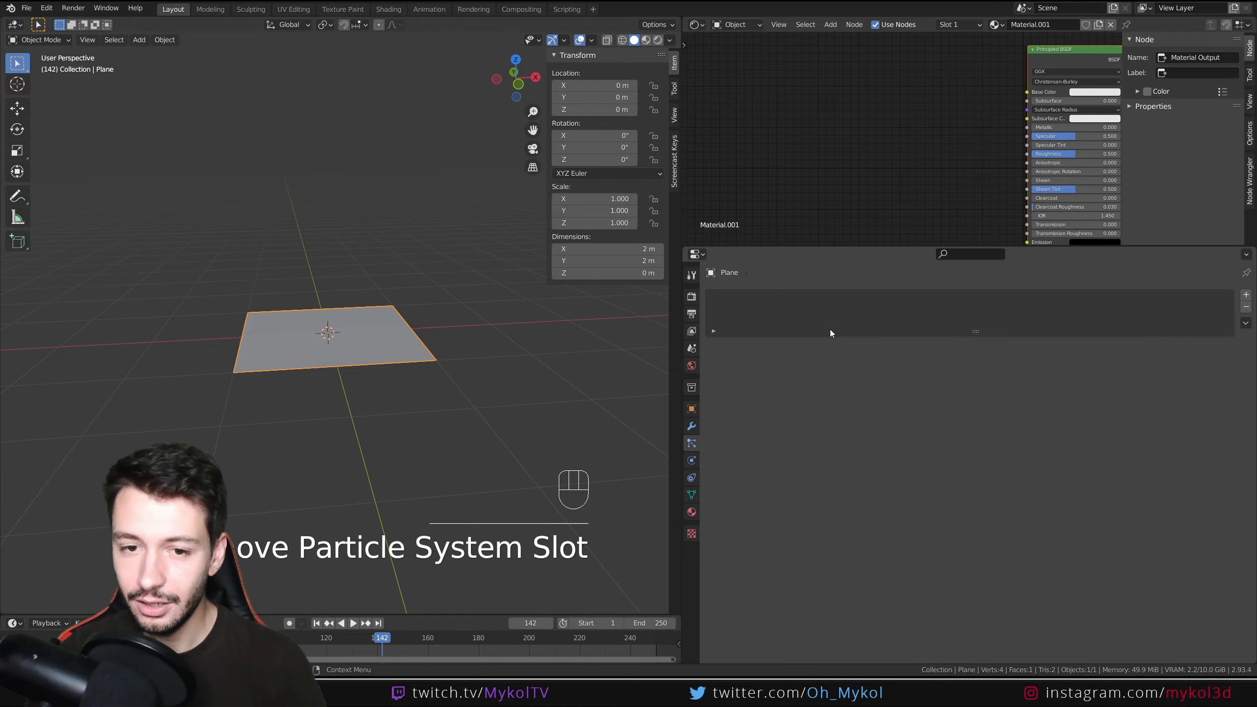
pyautogui.click(1246, 296)
pyautogui.click(1078, 358)
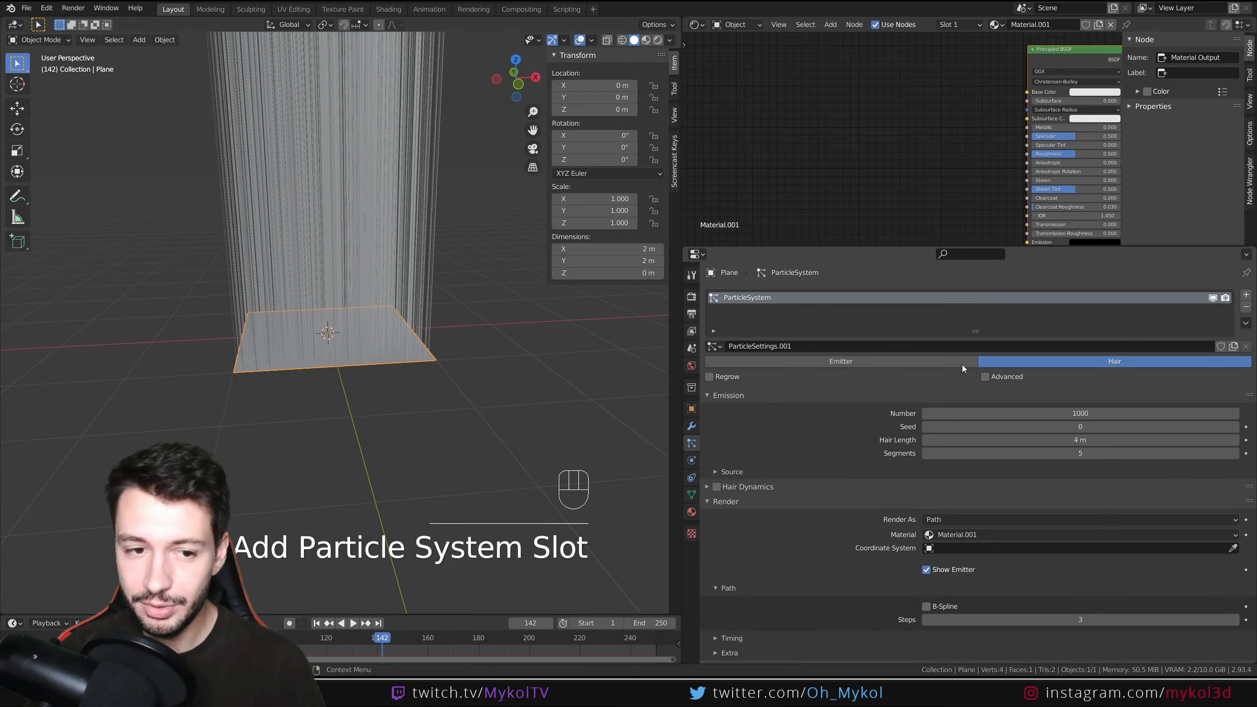
pyautogui.keyDown('shift'); pyautogui.moveTo(518, 322); pyautogui.dragTo(505, 400, button='middle'); pyautogui.keyUp('shift')
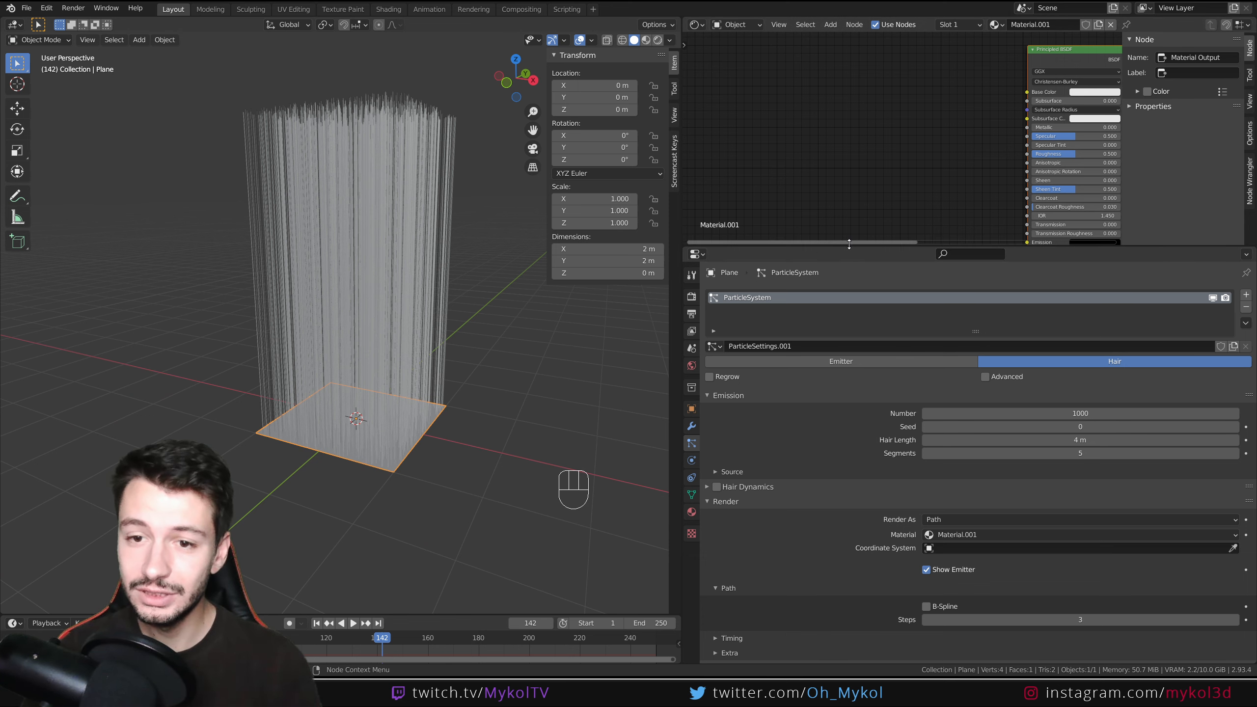
# - Show the hair in Material Preview shading and set the Base Color of Material.001 to bright green
pyautogui.moveTo(849, 243); pyautogui.dragTo(851, 426)
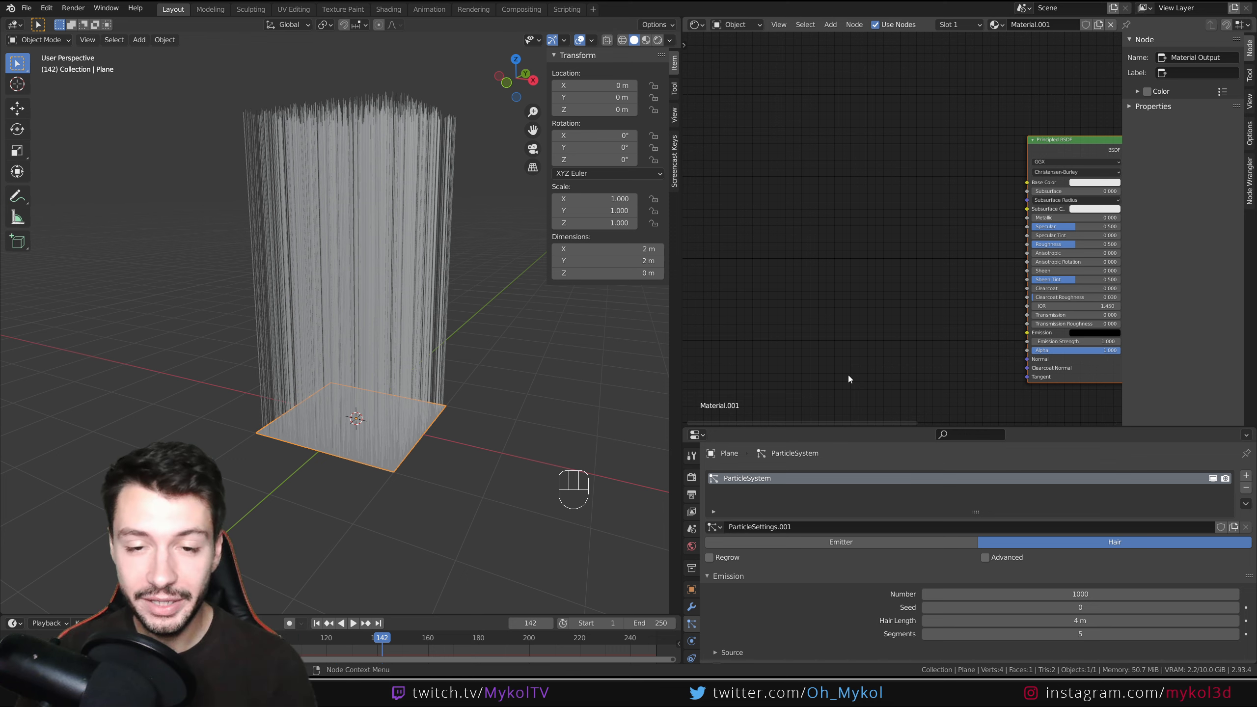
pyautogui.press('Home')
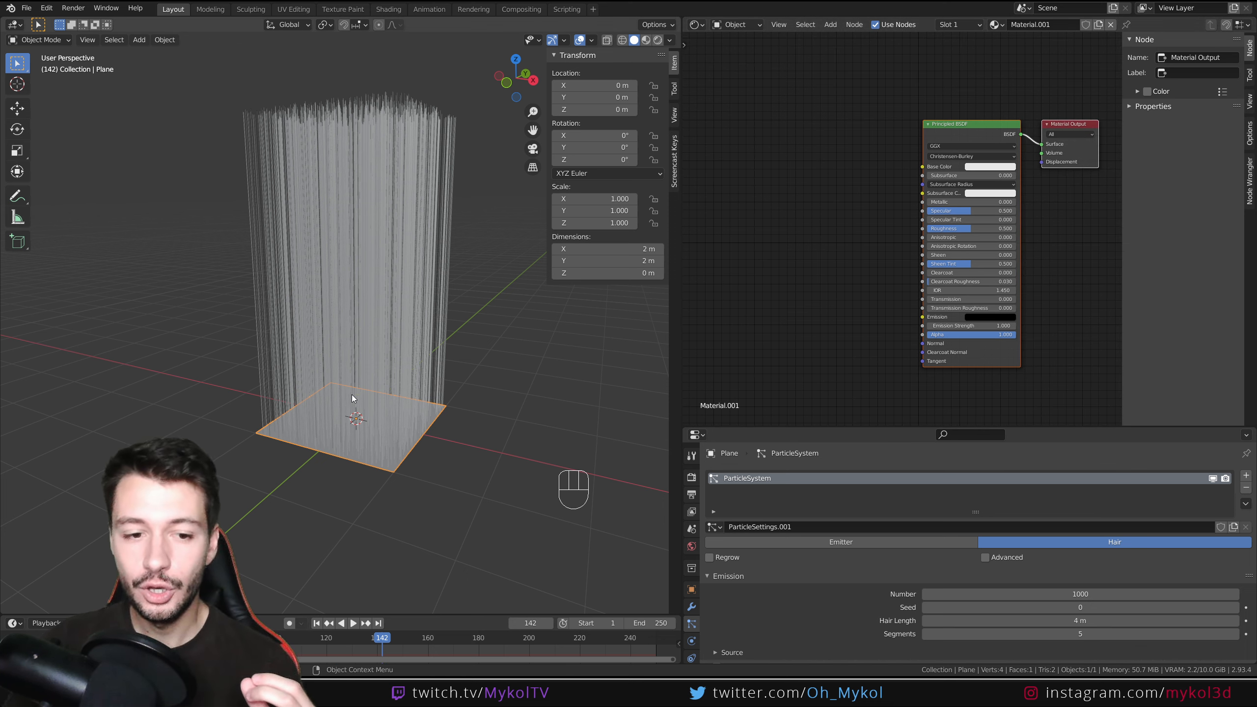
pyautogui.click(645, 41)
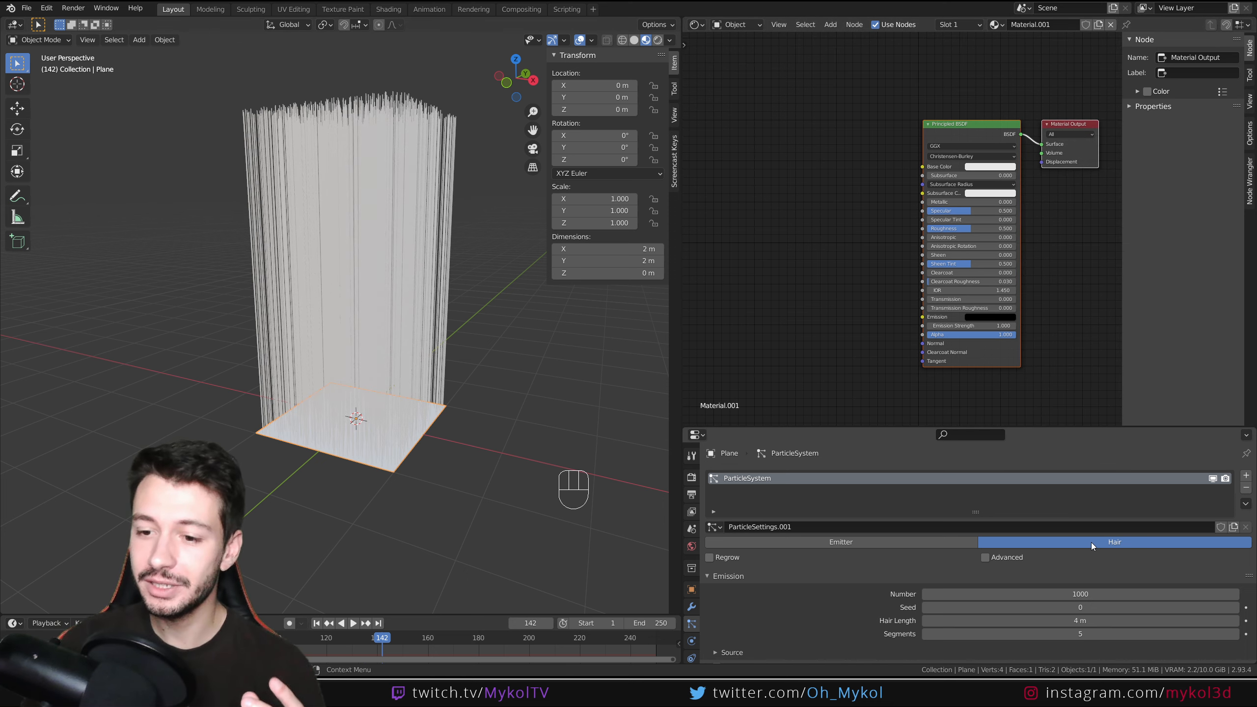
pyautogui.moveTo(843, 263); pyautogui.dragTo(801, 271, button='middle')
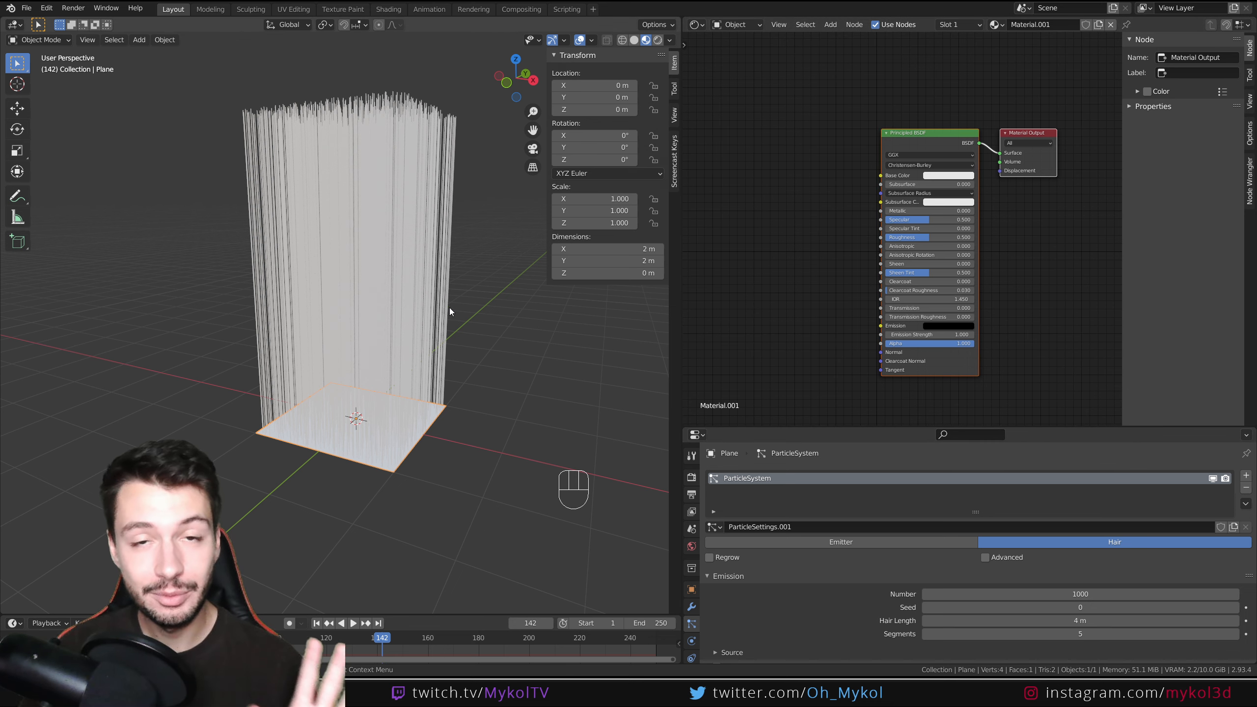
pyautogui.click(940, 175)
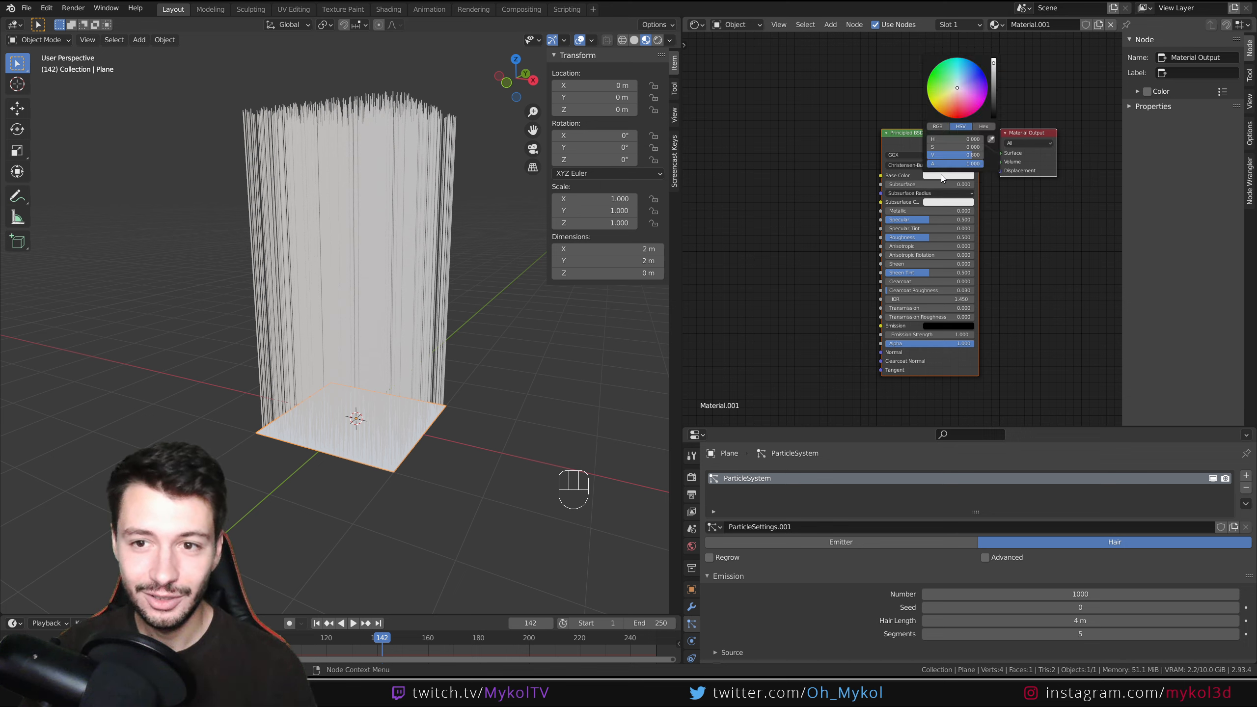
pyautogui.moveTo(961, 83); pyautogui.dragTo(931, 71)
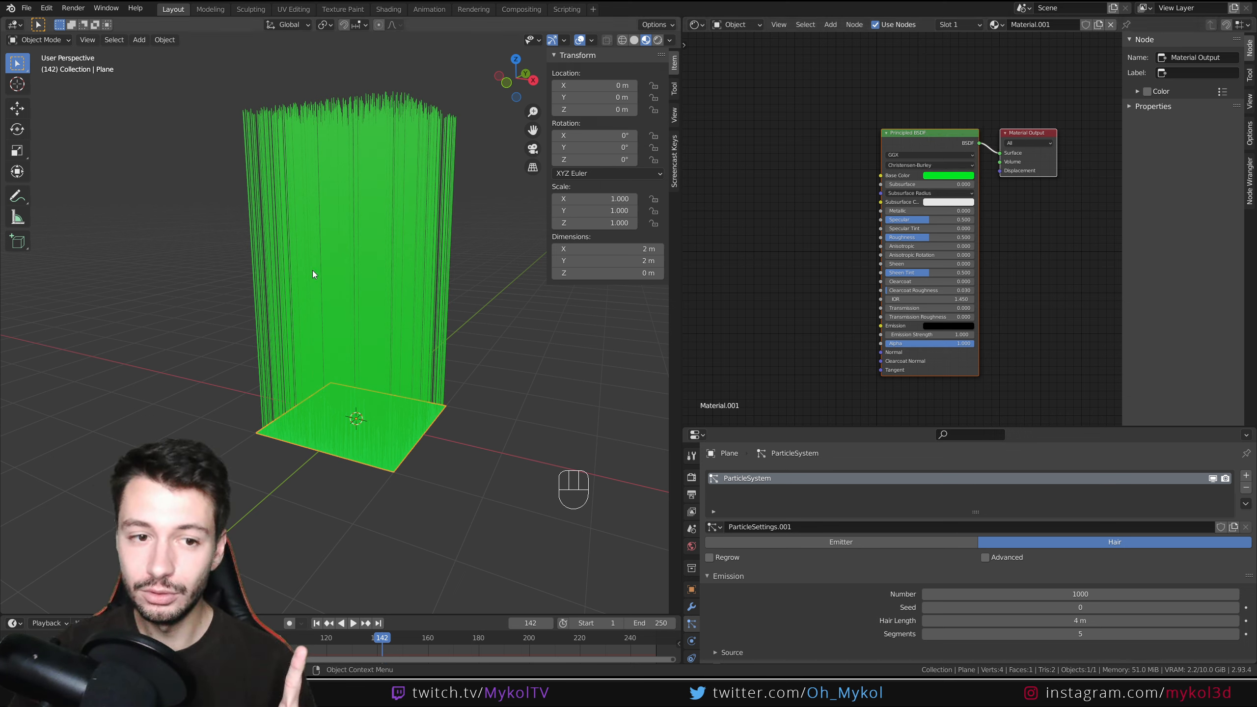
pyautogui.moveTo(280, 370); pyautogui.dragTo(345, 438, button='middle')
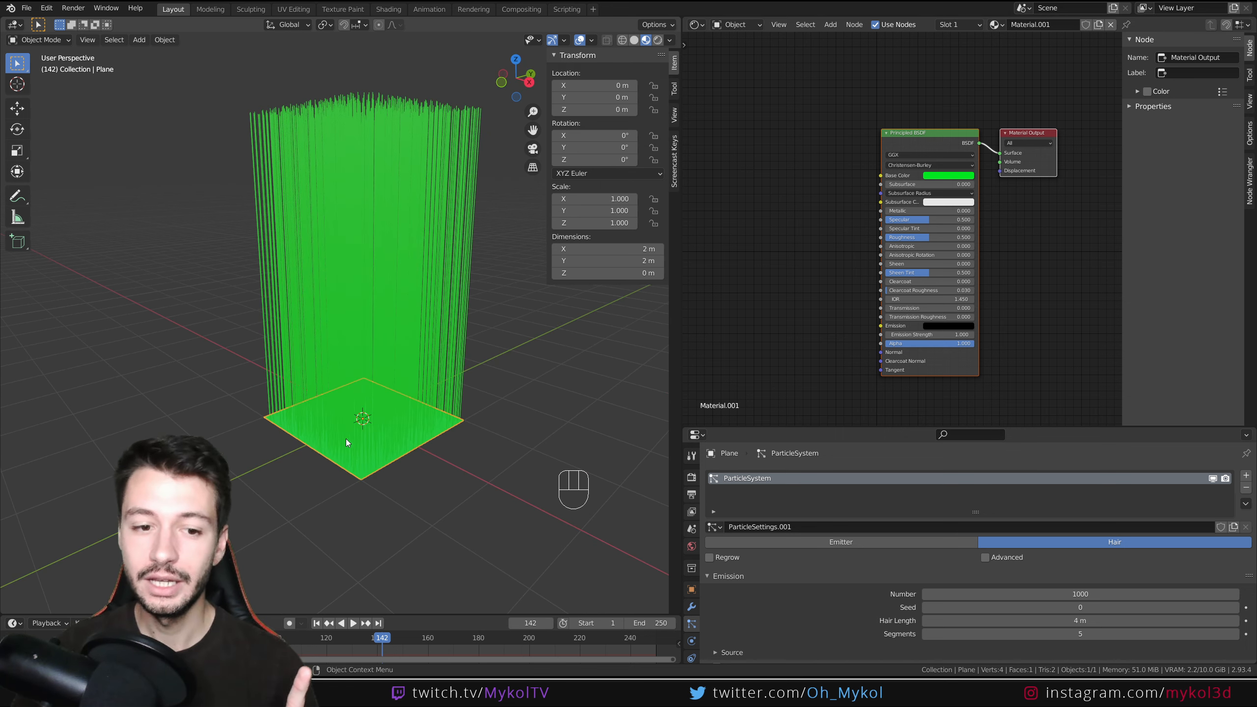
# - Assign Material_RDM to the plane and connect Object Info's Random output to the ColorRamp's Fac input
pyautogui.moveTo(688, 198); pyautogui.dragTo(771, 192, button='middle')
pyautogui.click(996, 24)
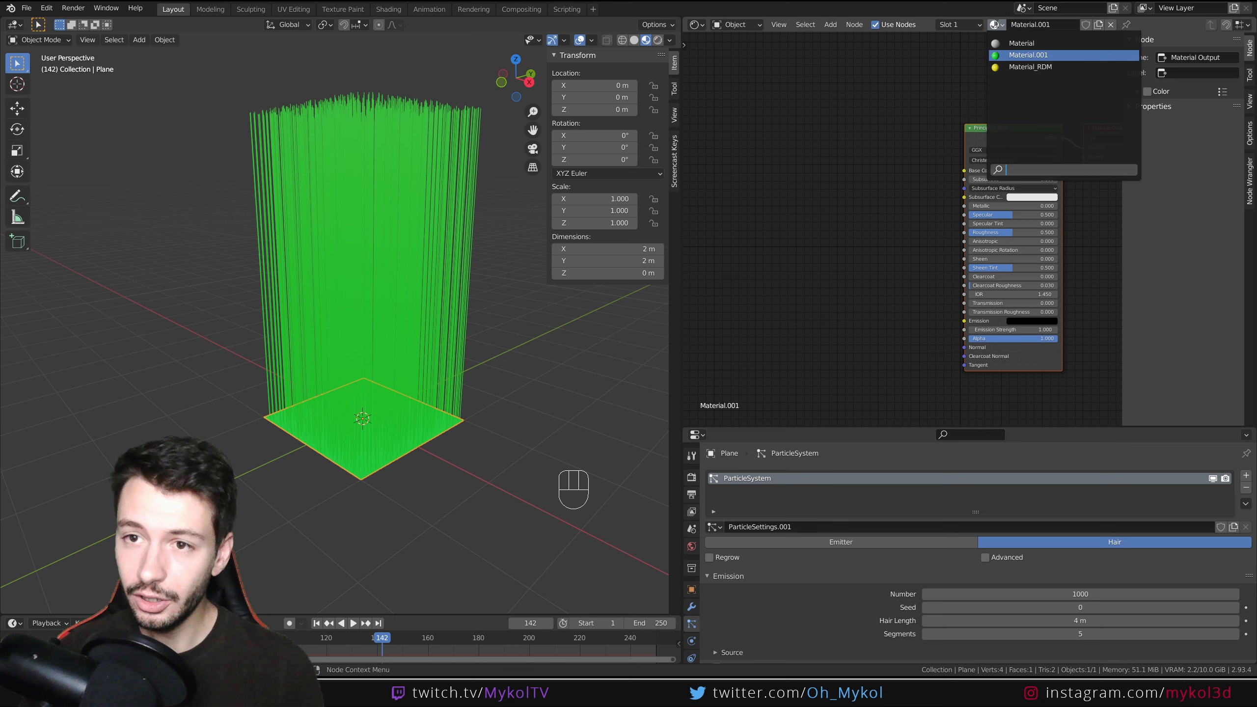
pyautogui.click(1029, 64)
pyautogui.moveTo(692, 237); pyautogui.dragTo(746, 253, button='middle')
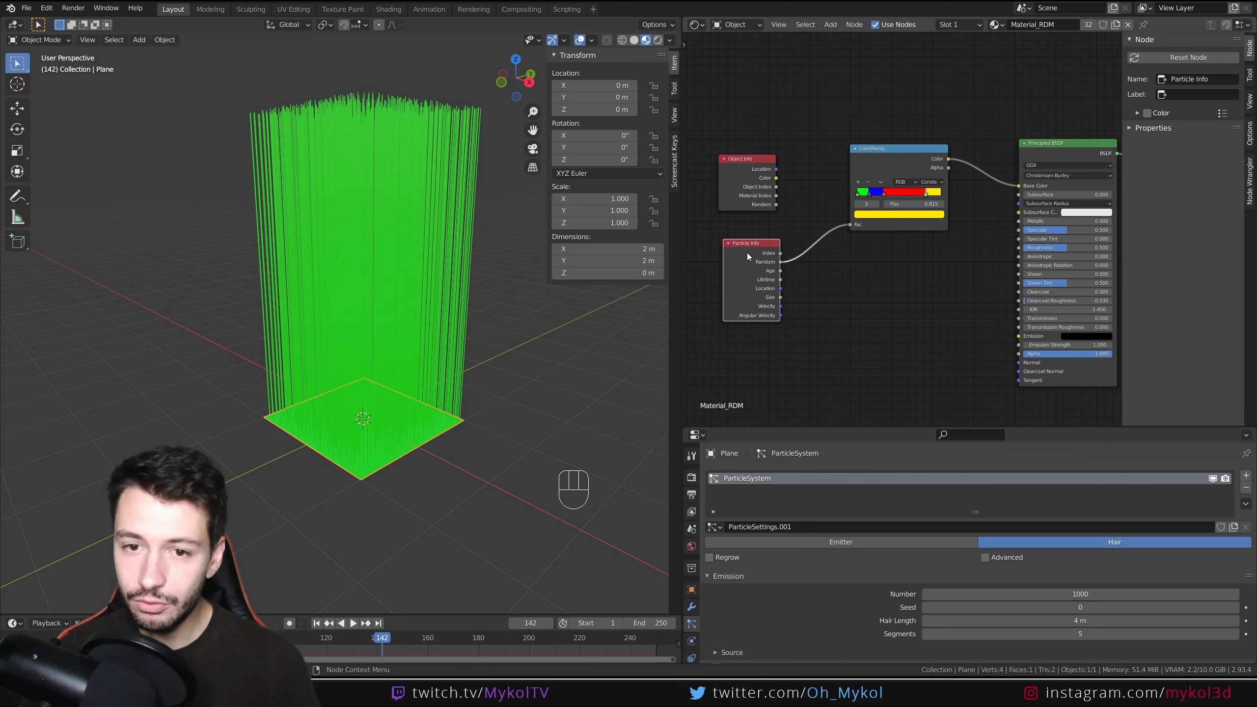
pyautogui.moveTo(775, 204); pyautogui.dragTo(851, 225)
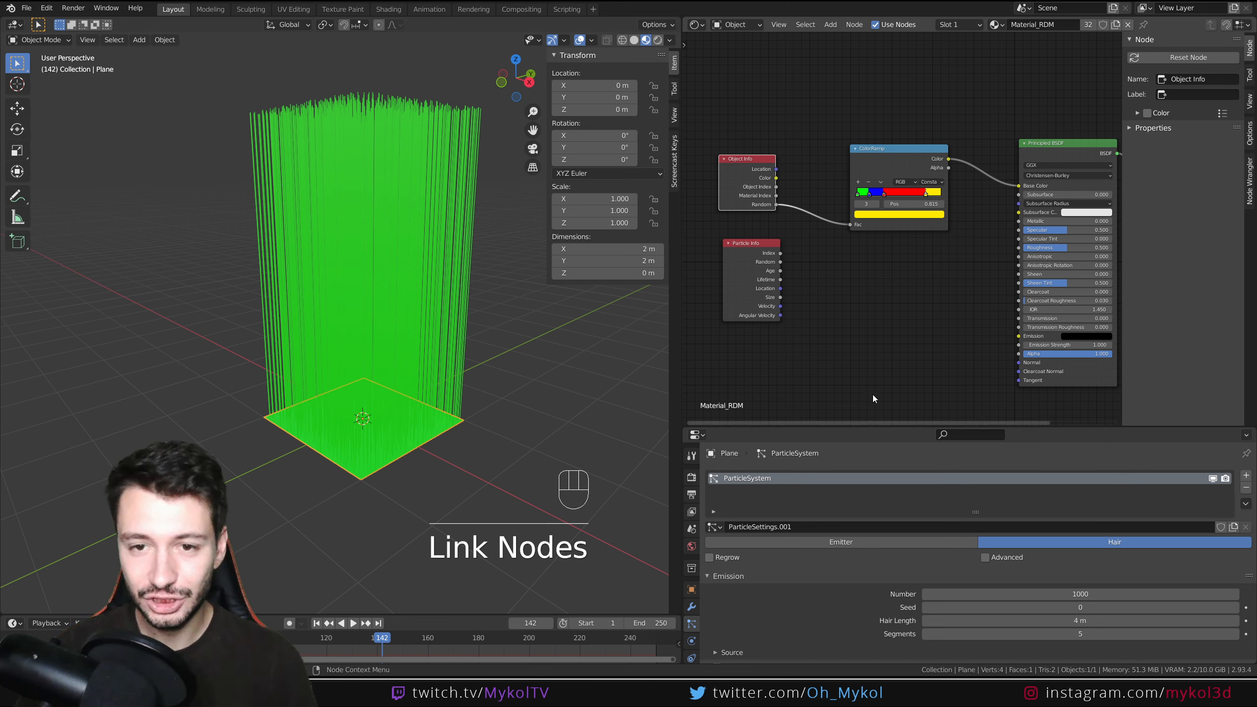
# - Move the Object Info and Particle Info nodes up and add a Hair Info node below them
pyautogui.moveTo(743, 159); pyautogui.dragTo(746, 73)
pyautogui.moveTo(755, 252); pyautogui.dragTo(756, 145)
pyautogui.hotkey('shift', 'a')
pyautogui.write('h')
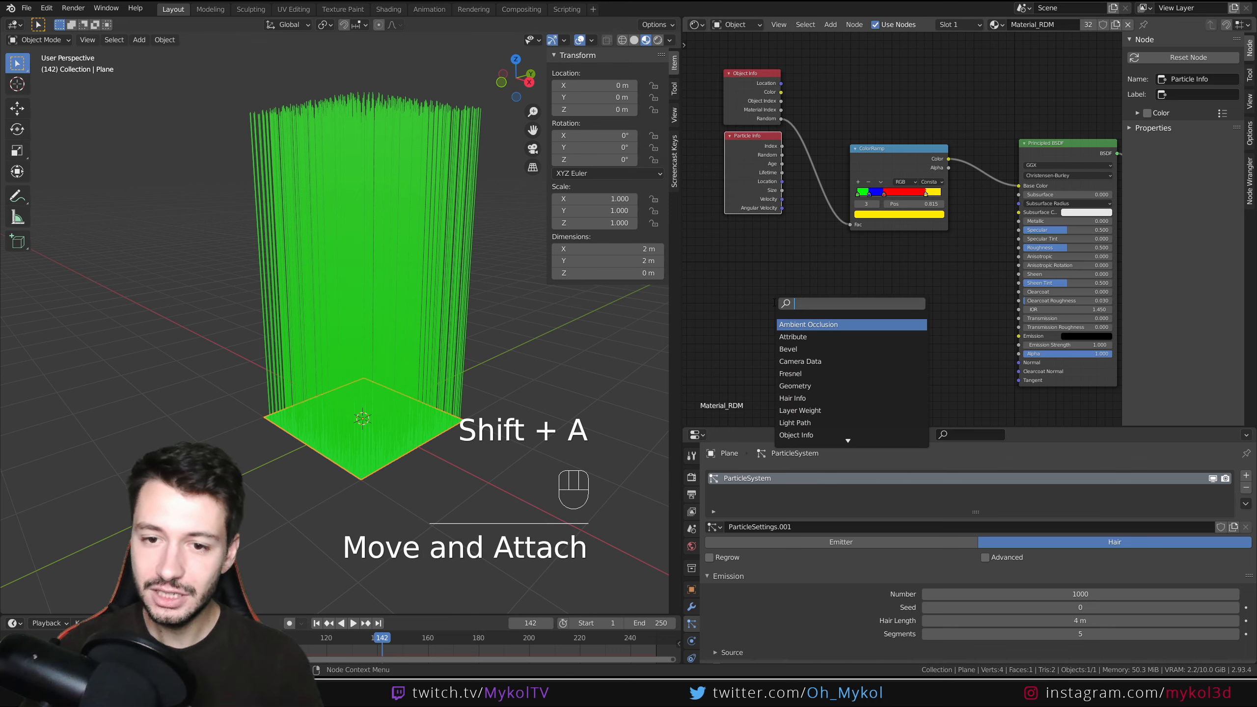
pyautogui.write('air')
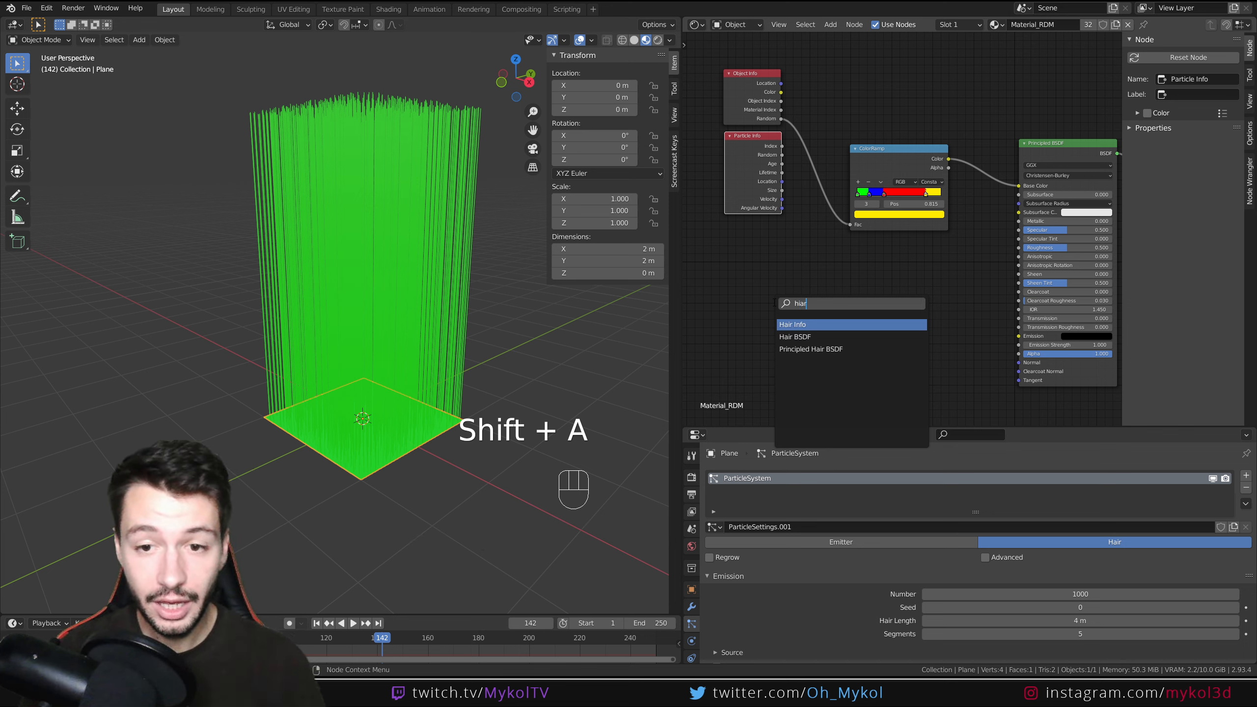
pyautogui.press('Return')
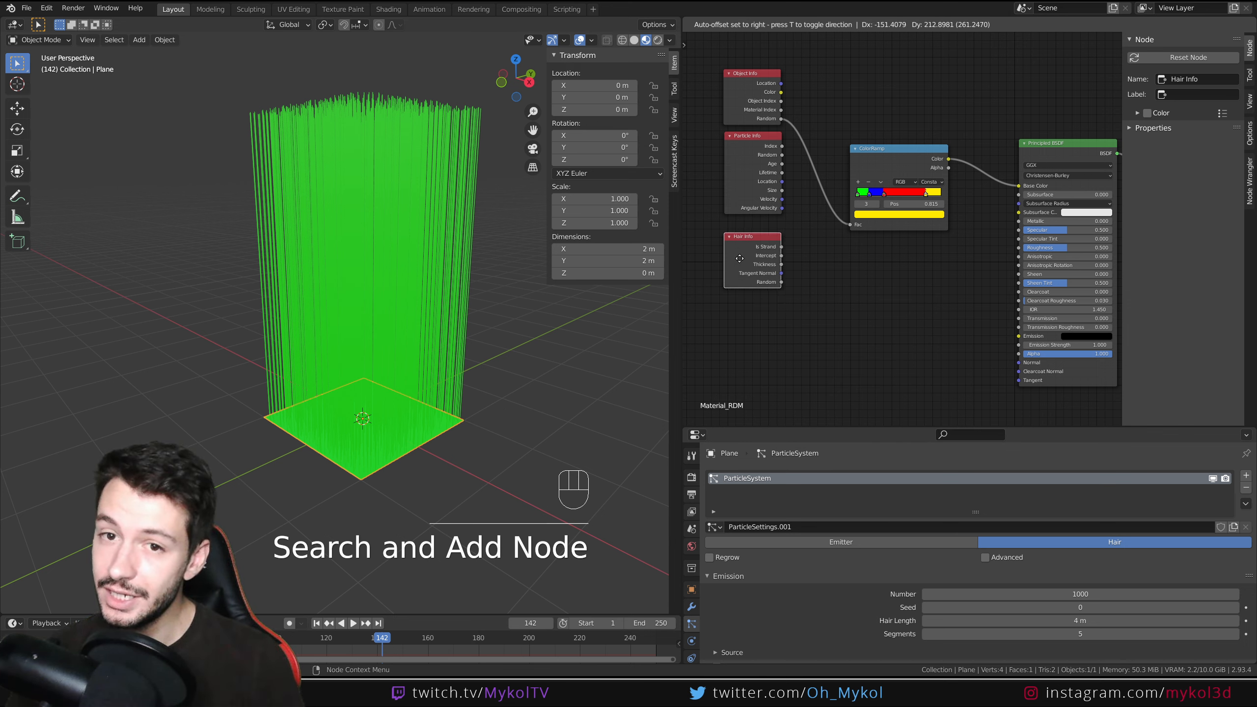
pyautogui.click(737, 255)
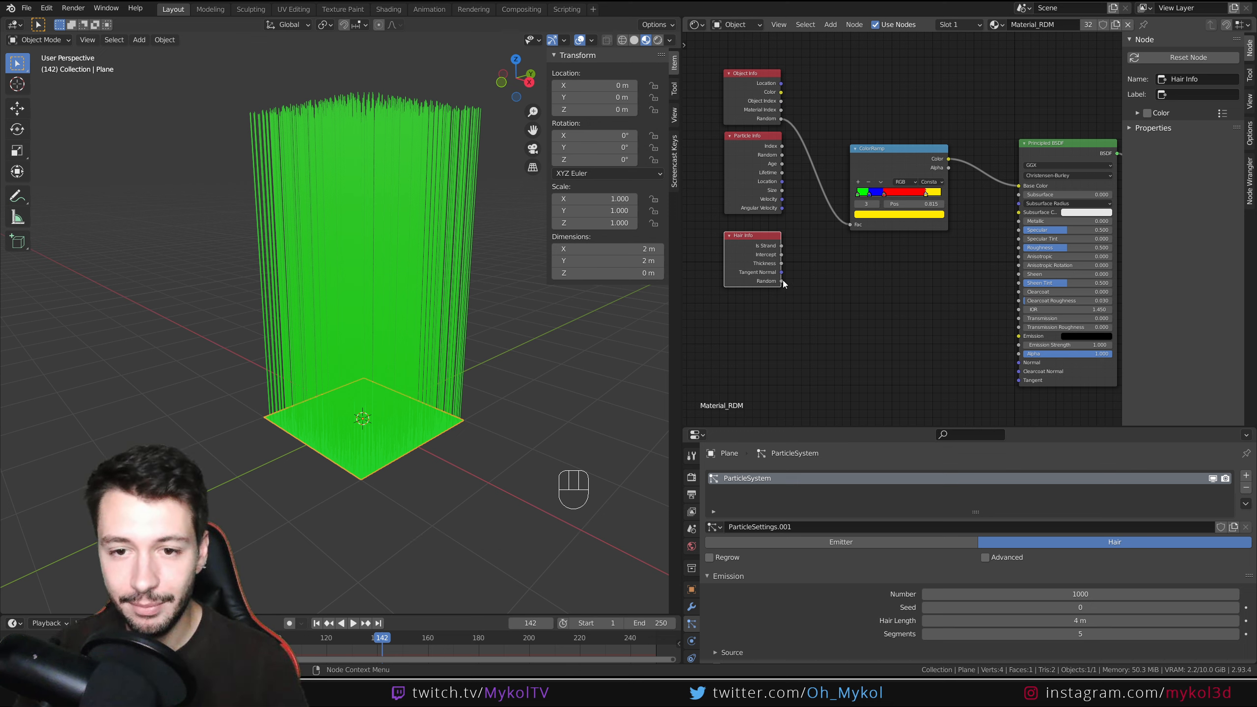
# - Connect Hair Info's Random output to the ColorRamp's Fac input and inspect the hair strands' colors up close
pyautogui.moveTo(780, 280); pyautogui.dragTo(854, 226)
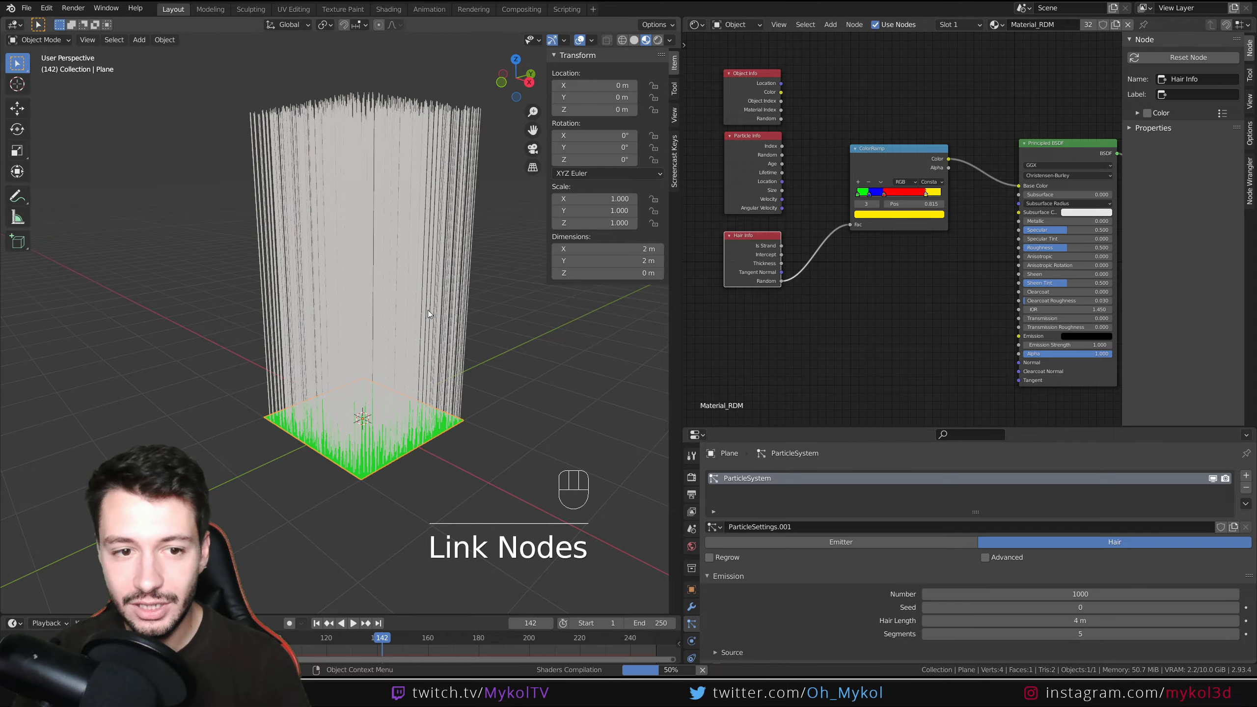
pyautogui.moveTo(394, 322); pyautogui.dragTo(432, 420, button='middle')
pyautogui.scroll(5, 440, 334)
pyautogui.scroll(8, 409, 395)
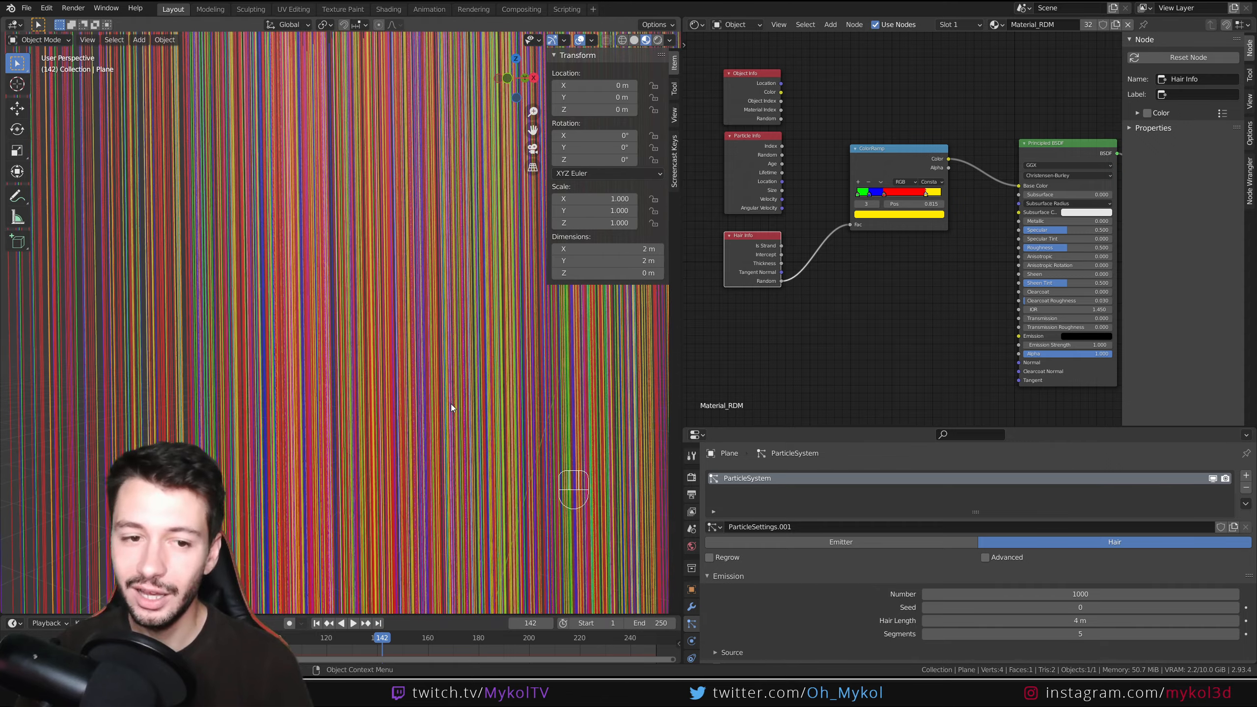
pyautogui.scroll(-8, 450, 398)
pyautogui.moveTo(449, 354); pyautogui.dragTo(459, 377, button='middle')
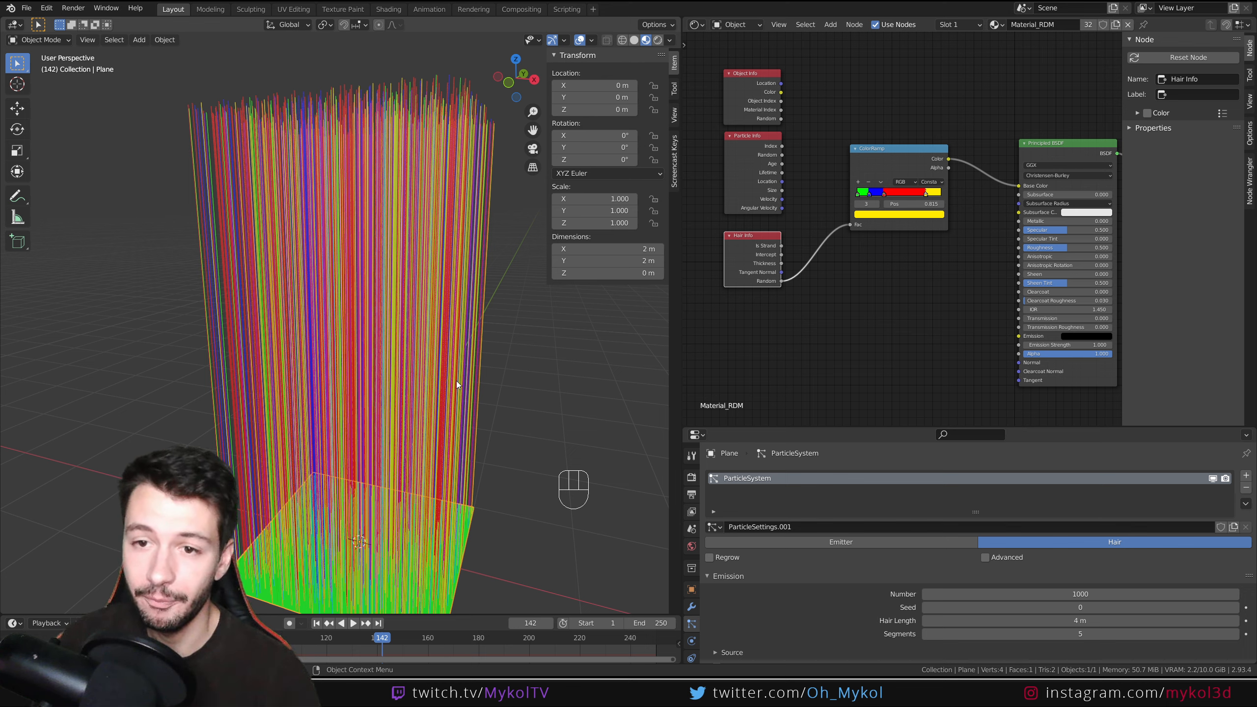
# - Set the ColorRamp's interpolation to Linear and inspect the blended colors on the hair strands
pyautogui.click(932, 182)
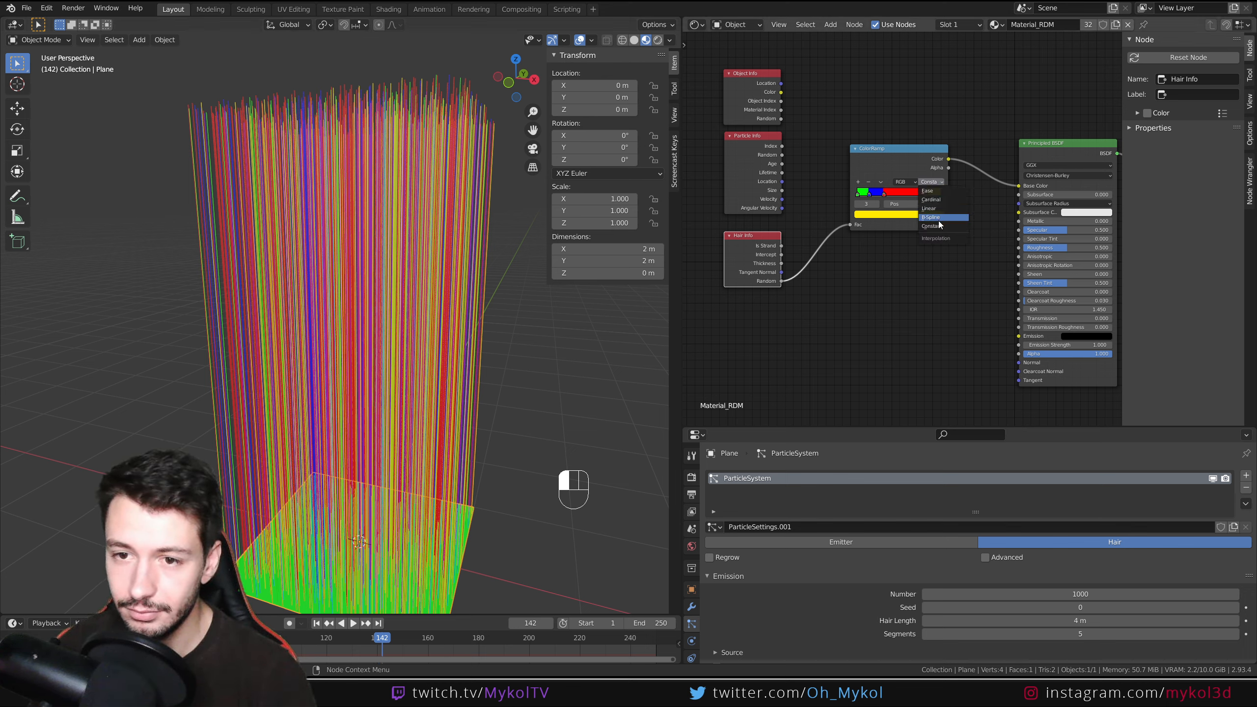
pyautogui.click(929, 208)
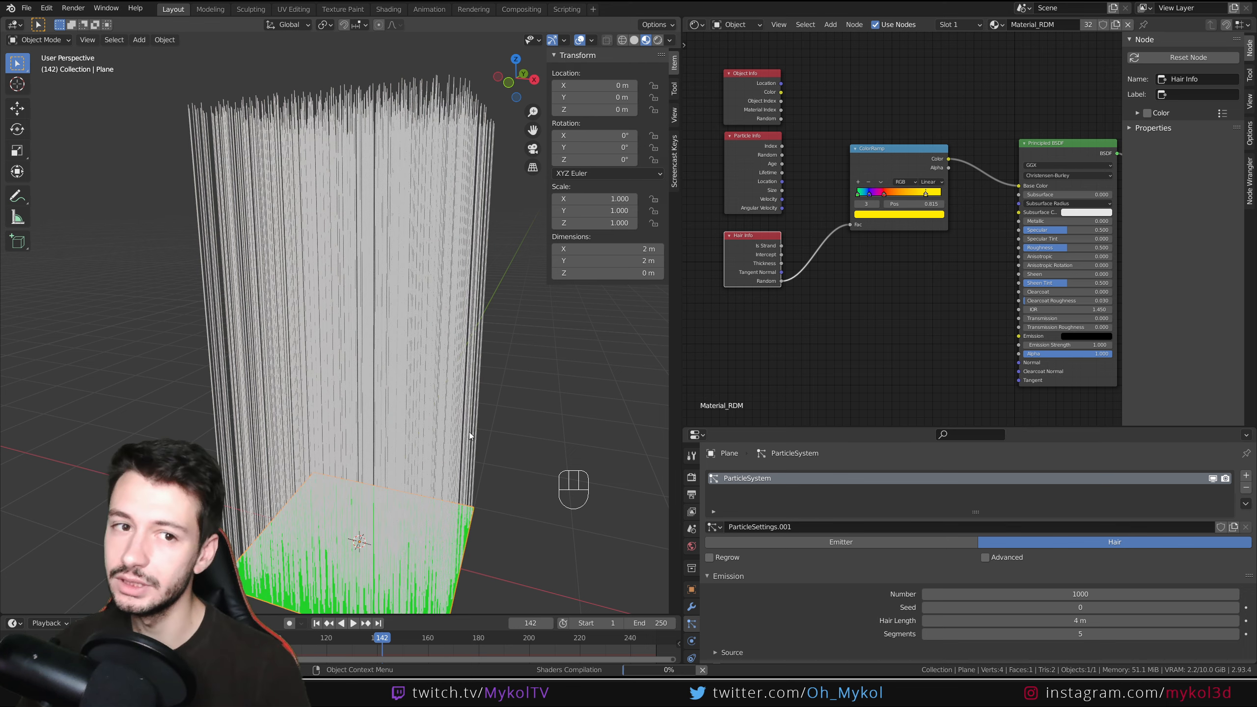
pyautogui.moveTo(469, 396)
pyautogui.mouseDown(button='middle')
pyautogui.moveTo(479, 391)
pyautogui.moveTo(460, 388)
pyautogui.mouseUp(button='middle')
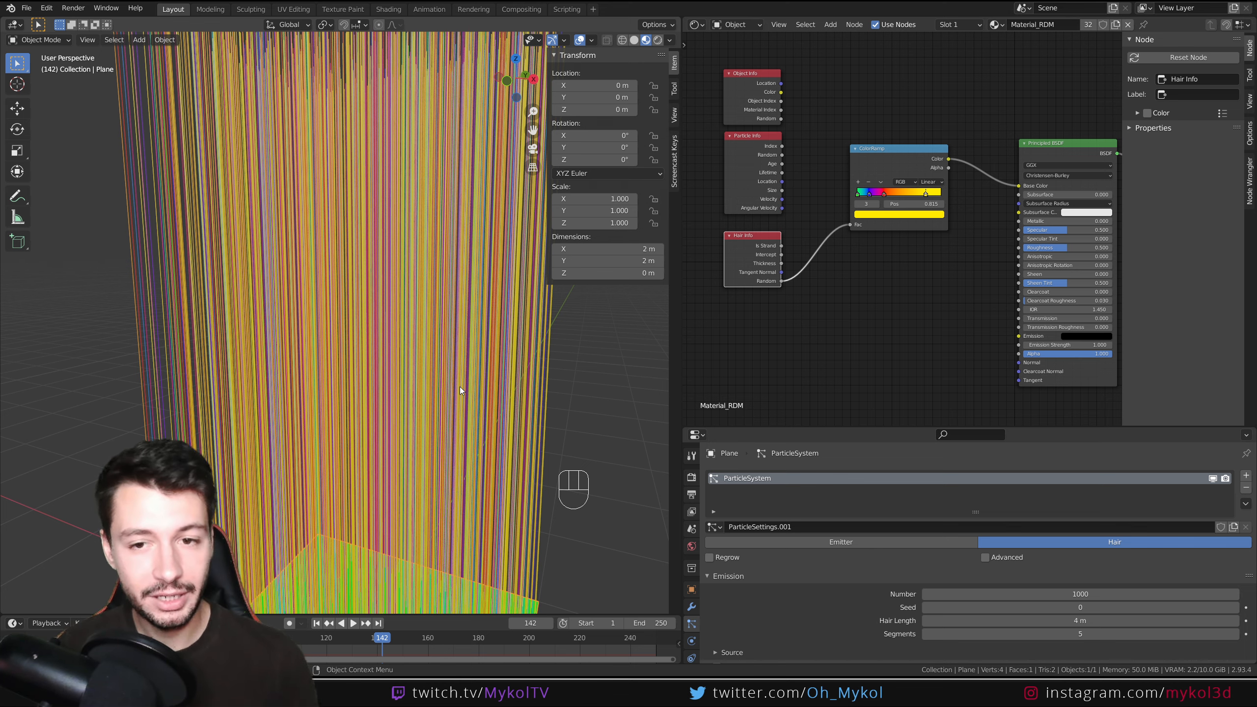
pyautogui.scroll(-5, 358, 392)
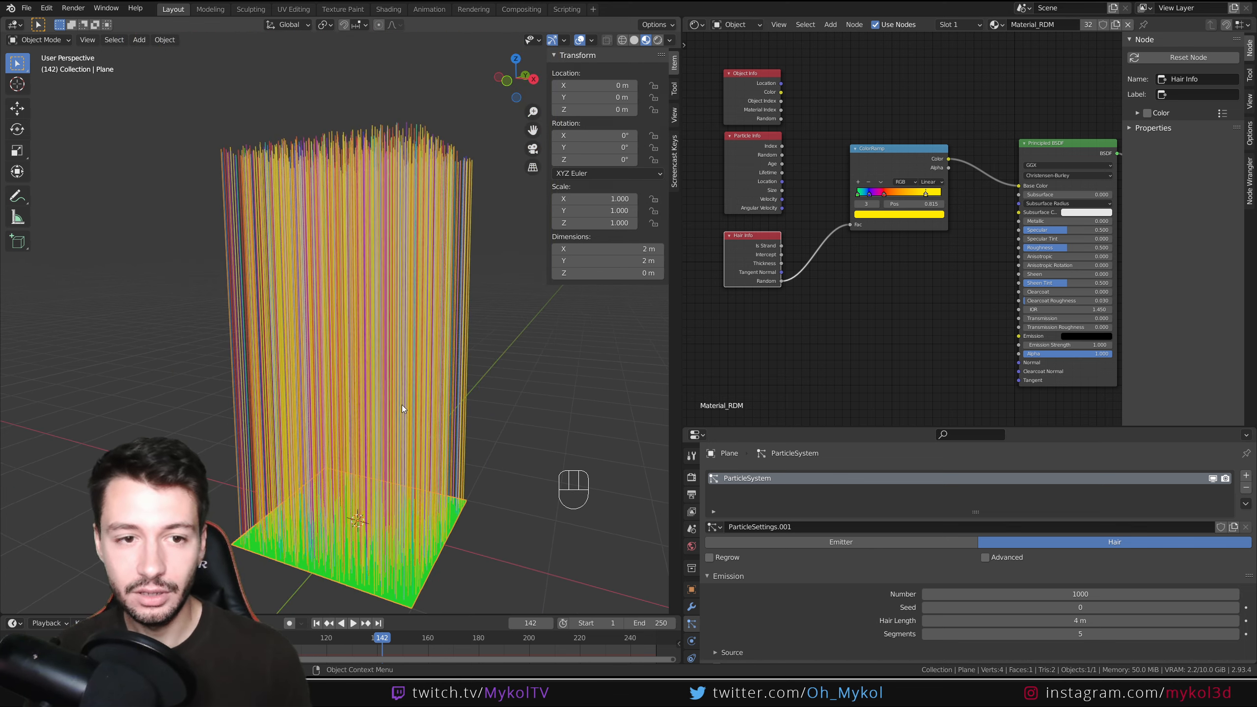
pyautogui.scroll(4, 410, 412)
# - Move the Object Info node up and away from the Particle Info node
pyautogui.moveTo(836, 175); pyautogui.dragTo(865, 257, button='middle')
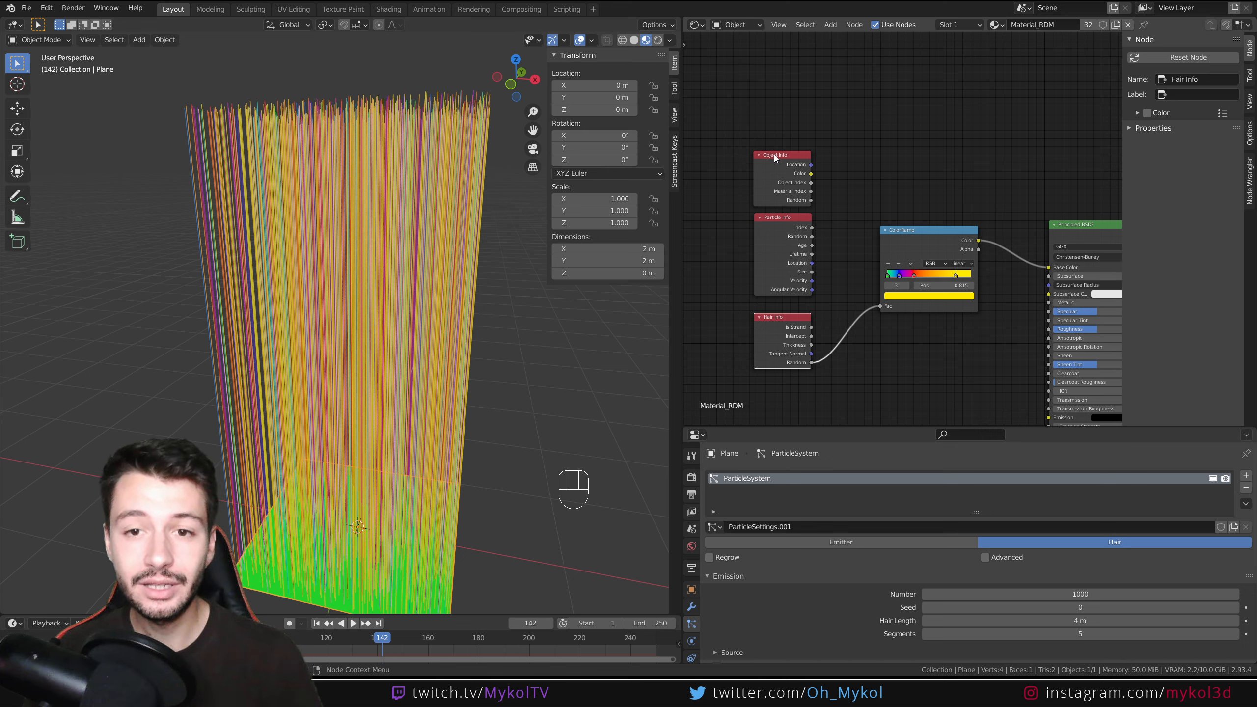
pyautogui.moveTo(774, 154); pyautogui.dragTo(730, 100)
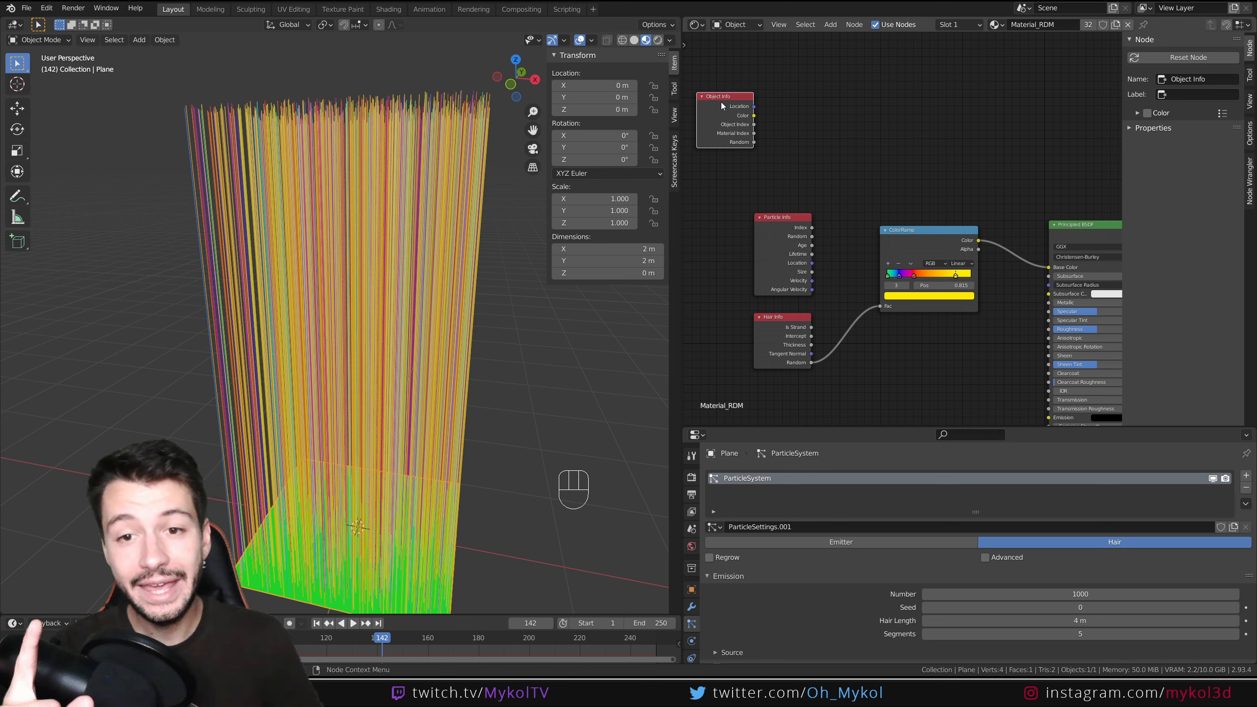
# - Move the Particle Info node up and away from the Hair Info node to set the three info nodes apart
pyautogui.moveTo(775, 220); pyautogui.dragTo(731, 185)
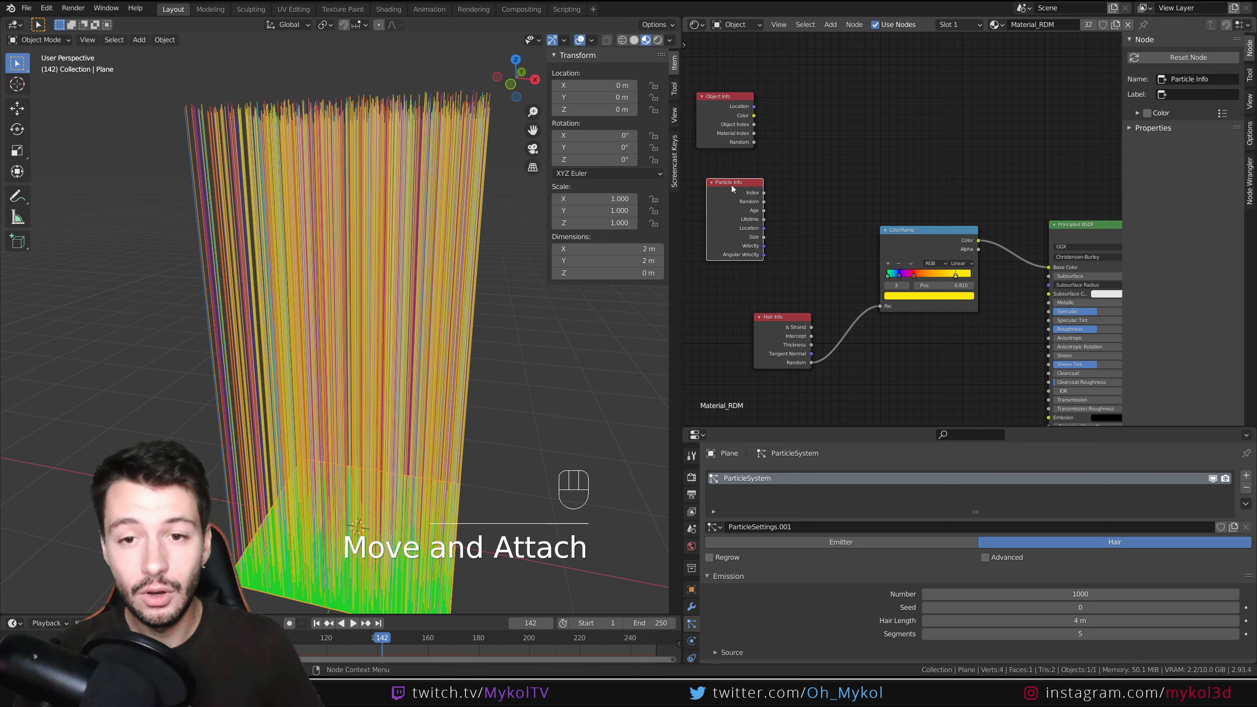
pyautogui.scroll(3, 742, 224)
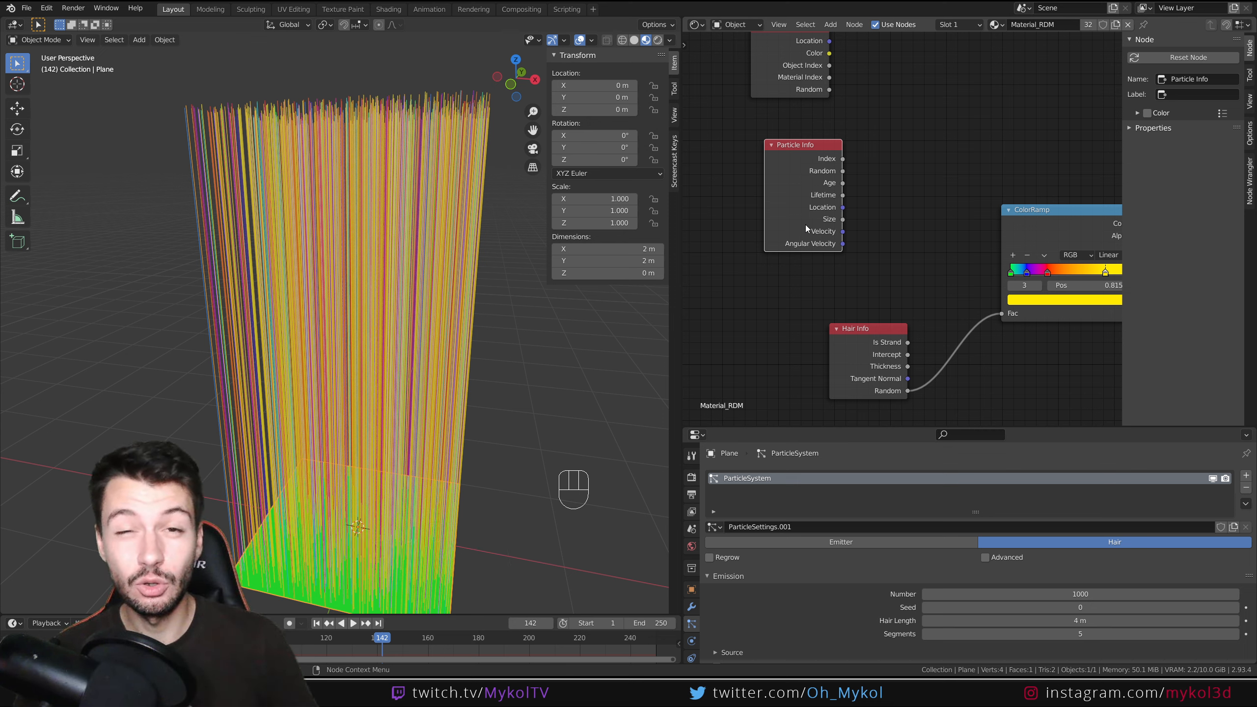
pyautogui.moveTo(807, 228); pyautogui.dragTo(751, 151, button='middle')
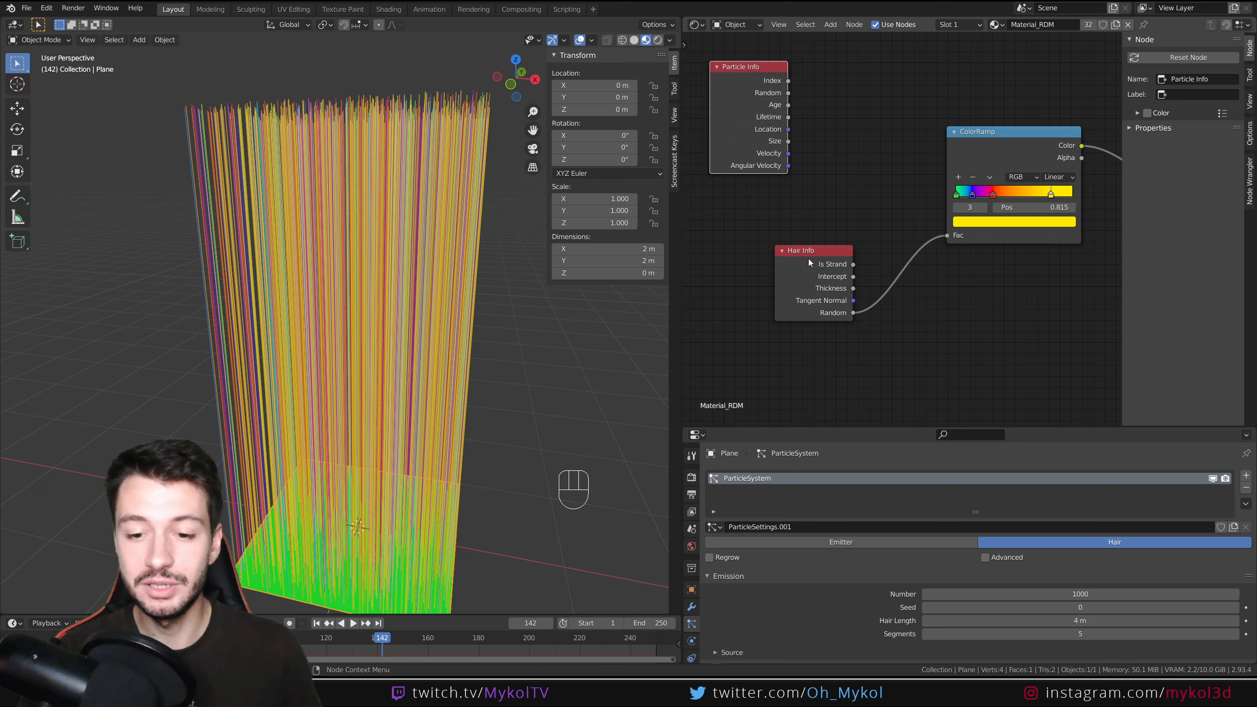
pyautogui.moveTo(826, 147); pyautogui.dragTo(874, 245, button='middle')
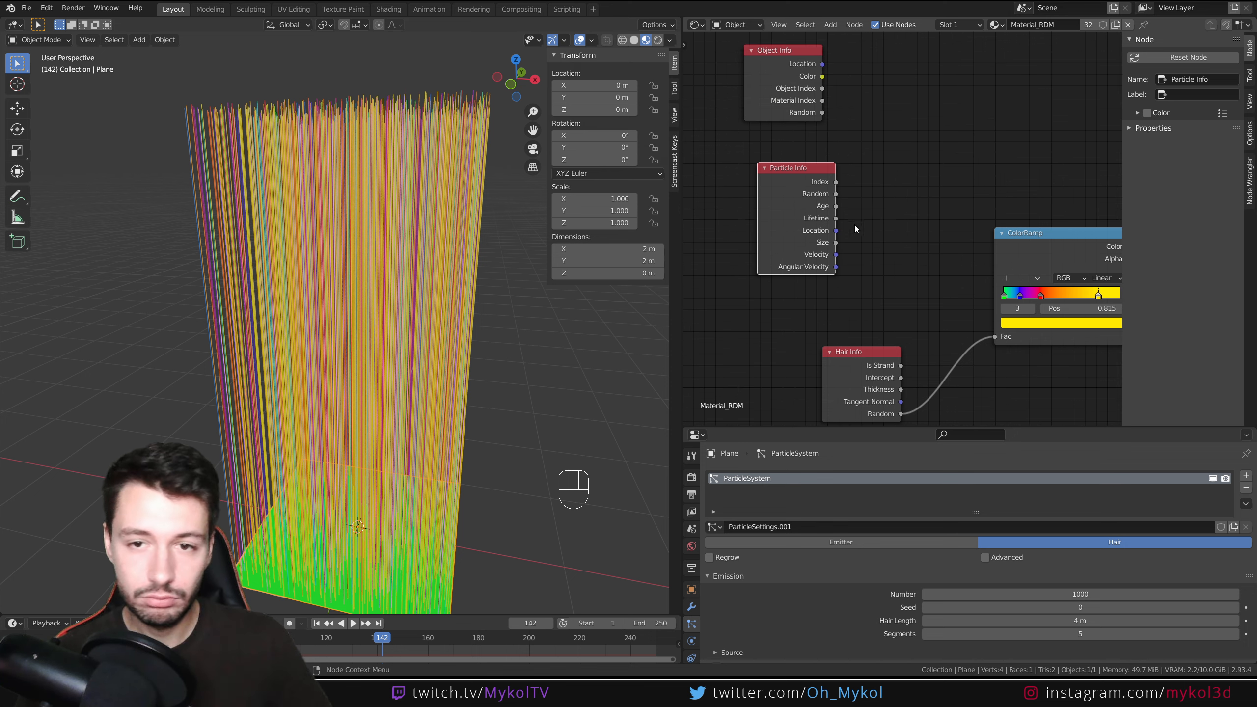
# - Place the Particle Info node directly above the Hair Info node, aligning the two with a small gap between them
pyautogui.moveTo(817, 208); pyautogui.dragTo(875, 276)
pyautogui.moveTo(909, 274); pyautogui.dragTo(893, 202, button='middle')
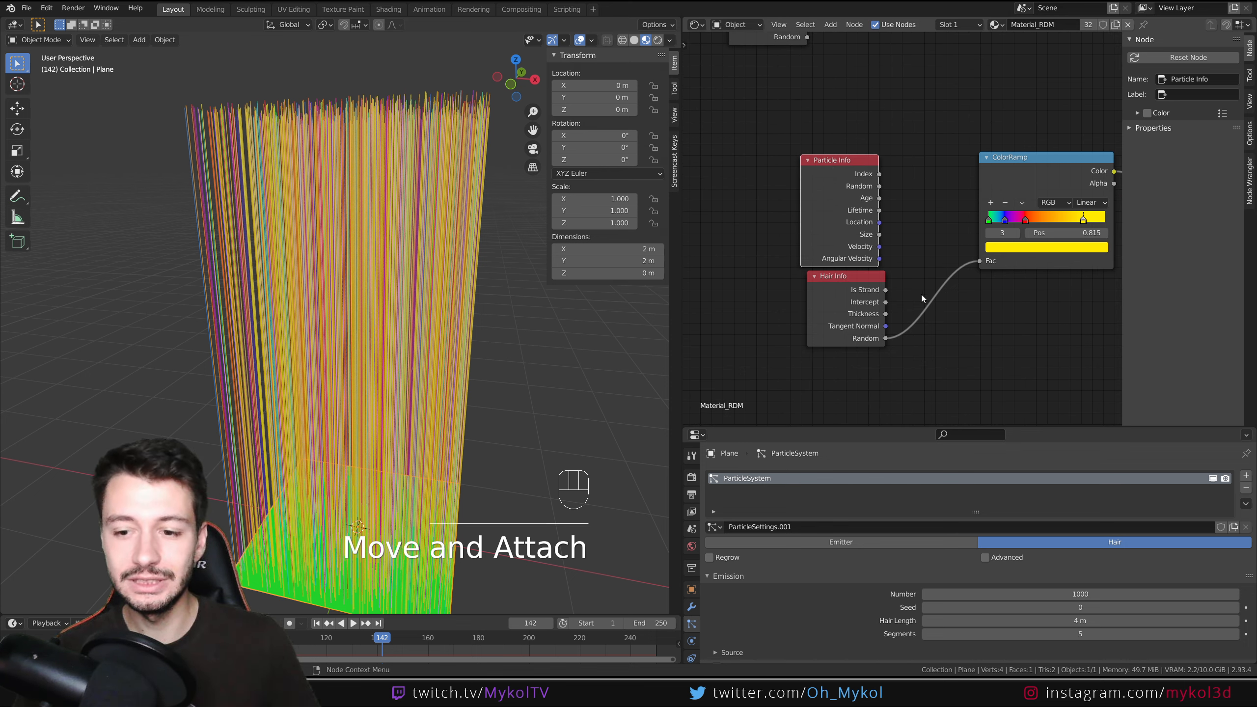
pyautogui.moveTo(844, 287); pyautogui.dragTo(845, 320)
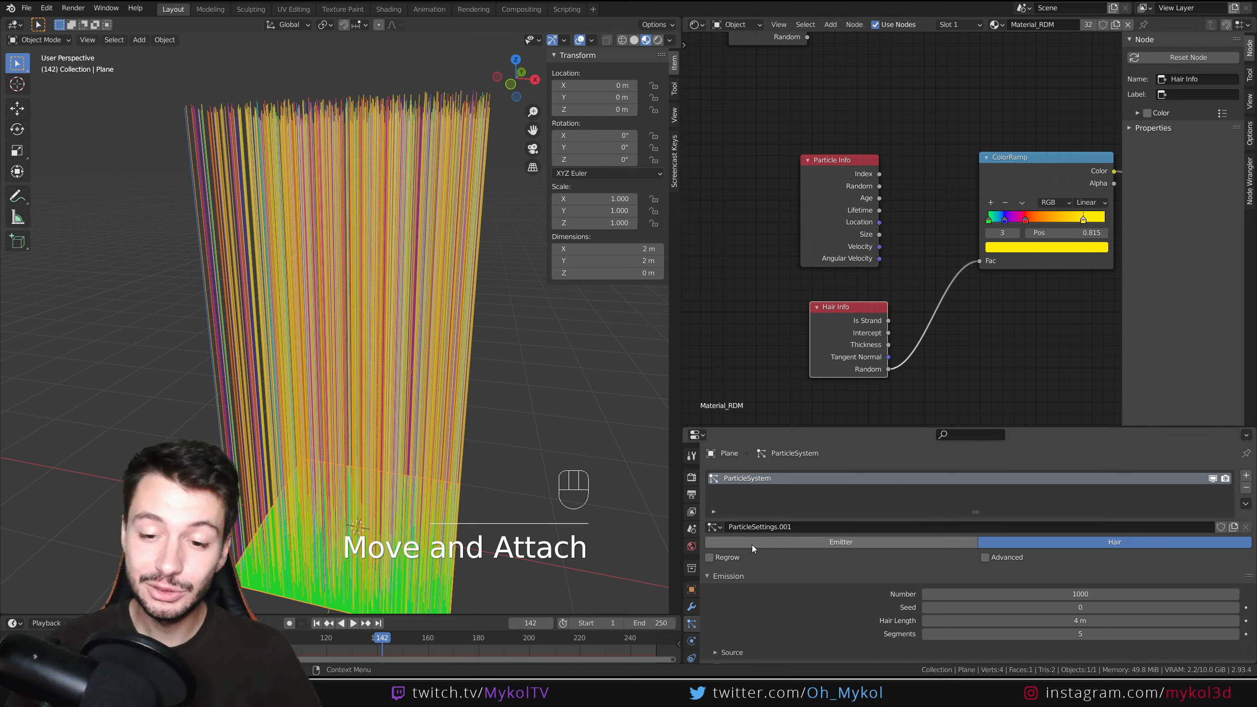
pyautogui.moveTo(829, 161); pyautogui.dragTo(837, 181)
# - Move the Object Info node directly above the Particle Info node so the three info nodes form one column
pyautogui.moveTo(837, 95); pyautogui.dragTo(840, 215, button='middle')
pyautogui.moveTo(768, 101); pyautogui.dragTo(843, 200)
pyautogui.moveTo(916, 279); pyautogui.dragTo(916, 279)
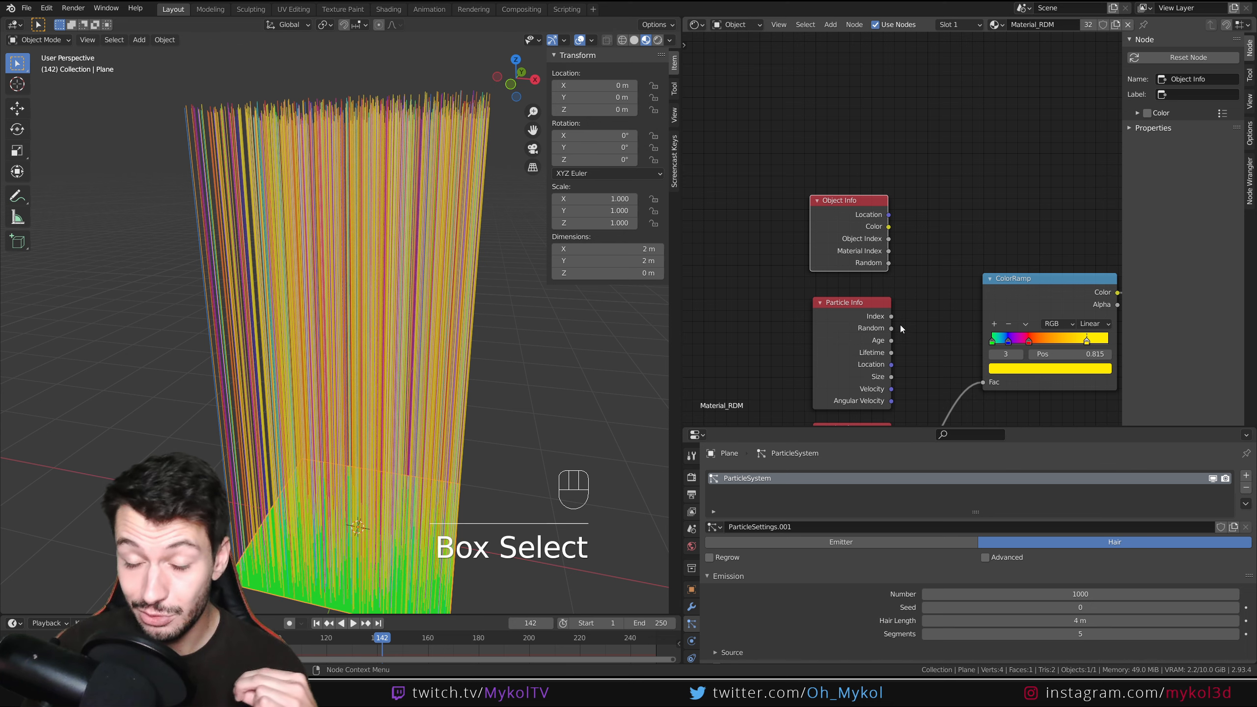
pyautogui.moveTo(900, 323); pyautogui.dragTo(827, 258, button='middle')
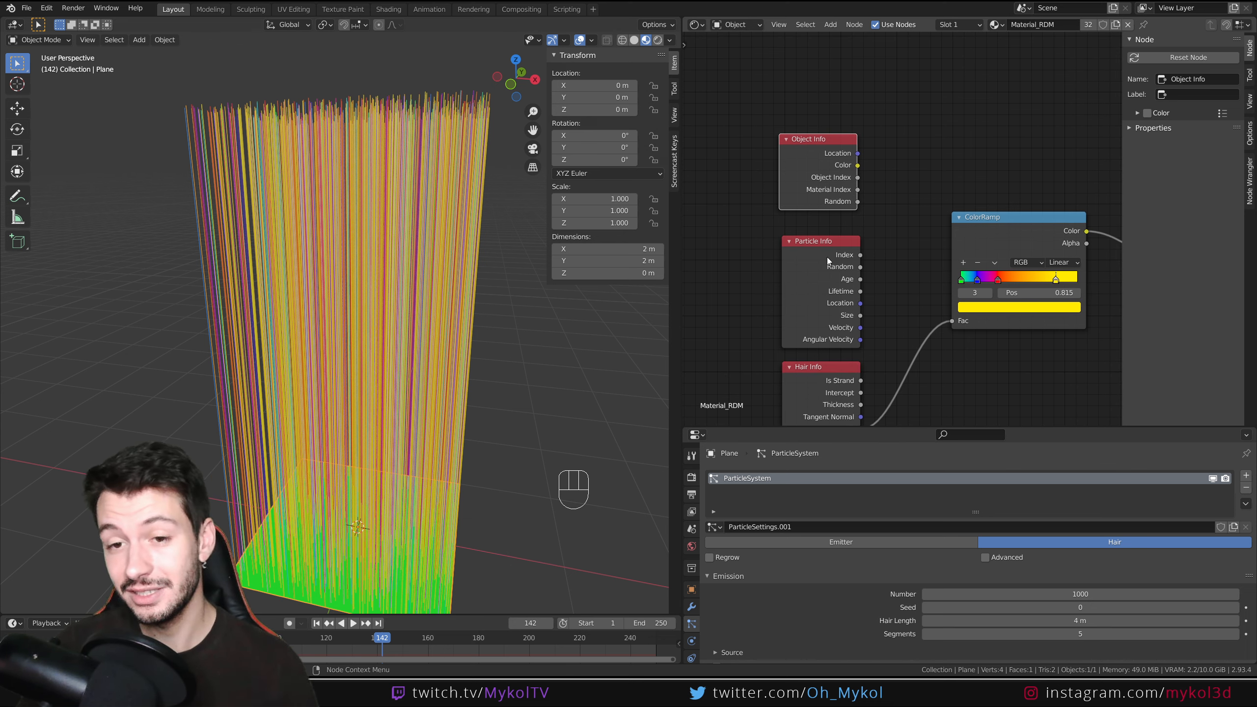